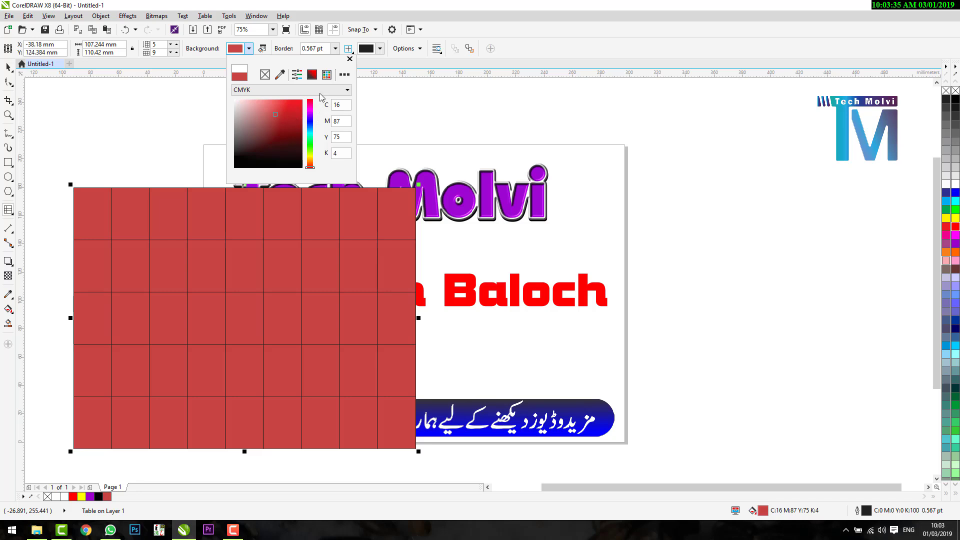
Step: Set the table's background to dark red (C35 M98 Y97 K56) and its outer border width to 12 pt
left_click(285, 138)
left_click(335, 48)
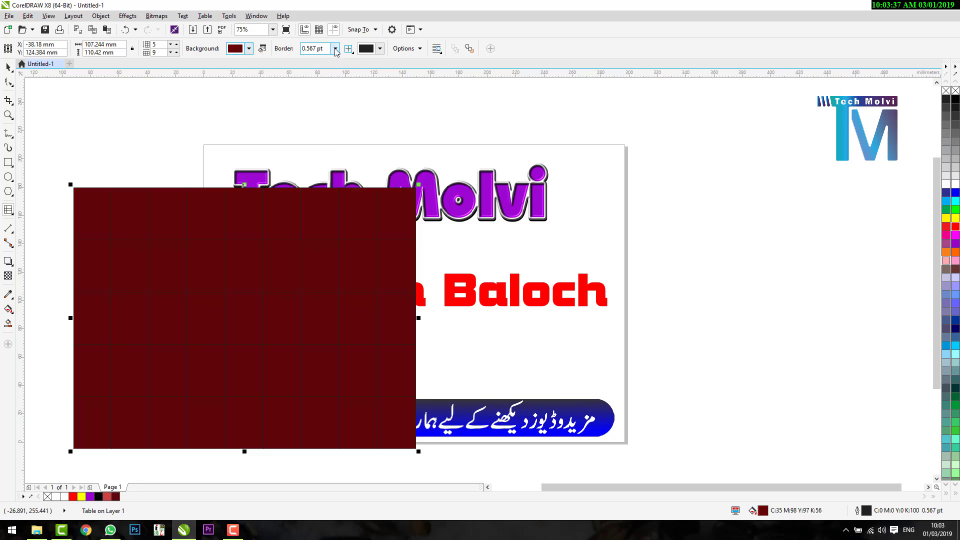
left_click(335, 48)
left_click(316, 144)
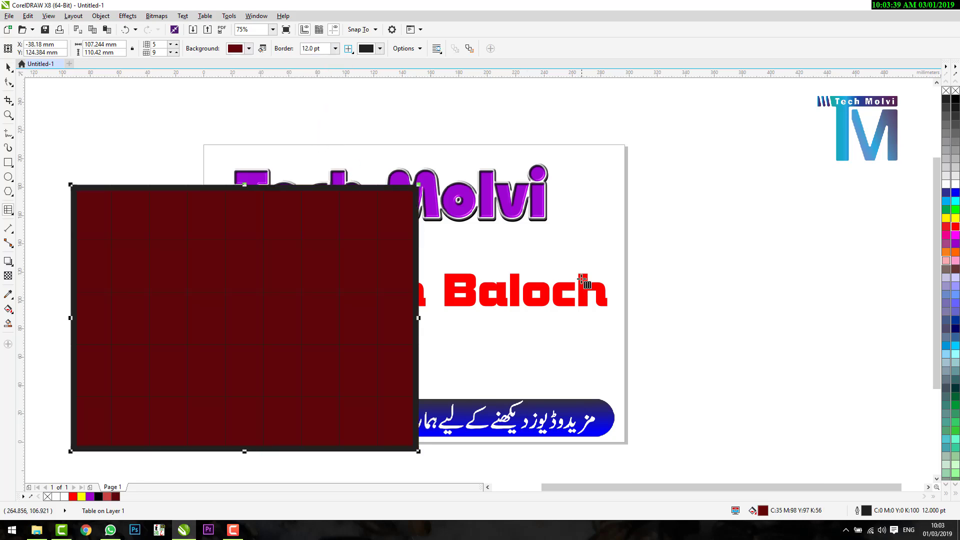
Step: Recolour the table's outer border to yellow-green with CMYK values C44 M11 Y100 K0
left_click(380, 48)
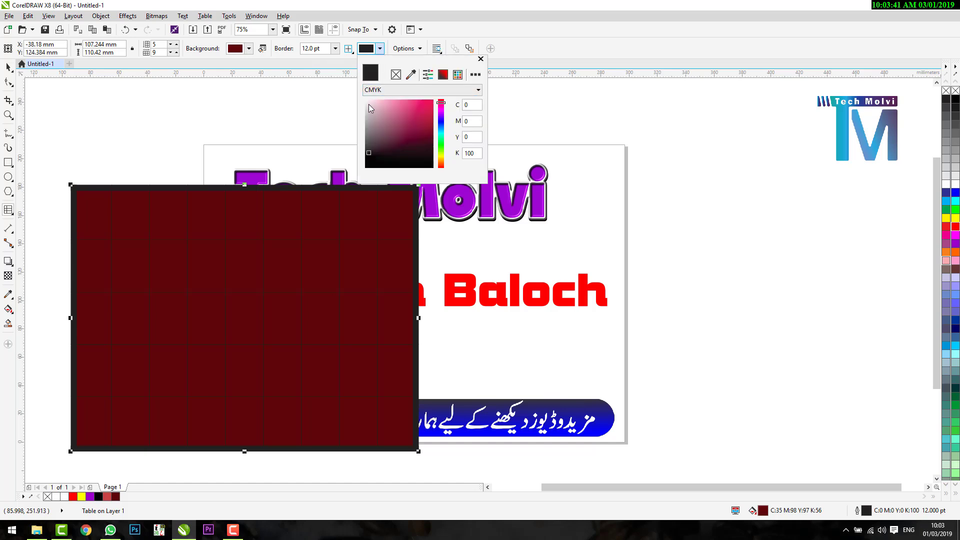
left_click(369, 105)
left_click_drag(439, 129, 441, 154)
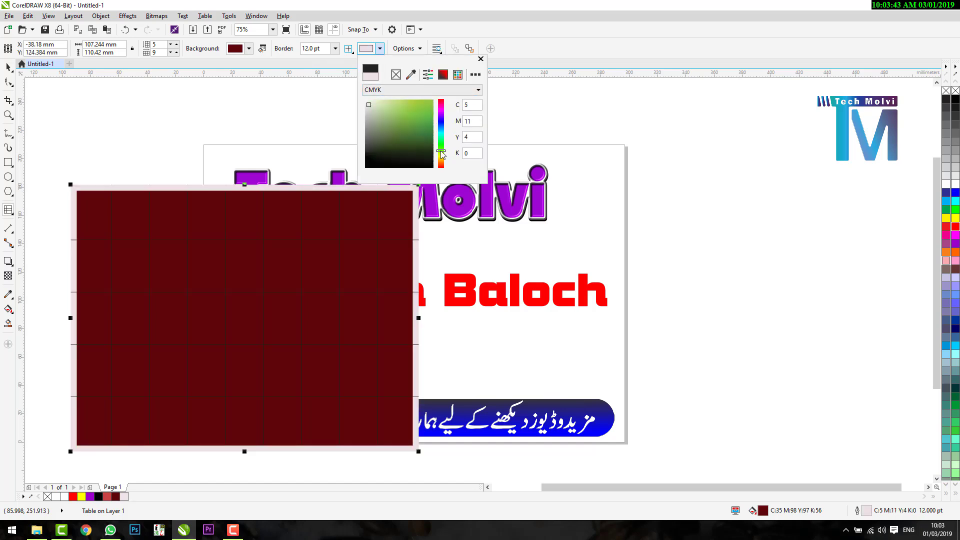
left_click(411, 117)
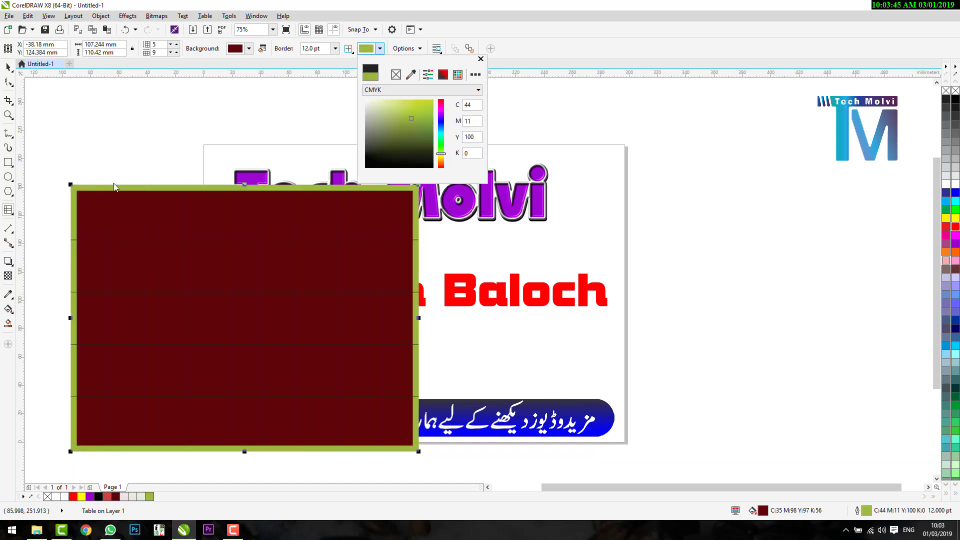
Step: Enable separated cell borders and automatic cell resizing while typing for the table, keeping 1.0 mm cell spacing
left_click(7, 66)
left_click(226, 278)
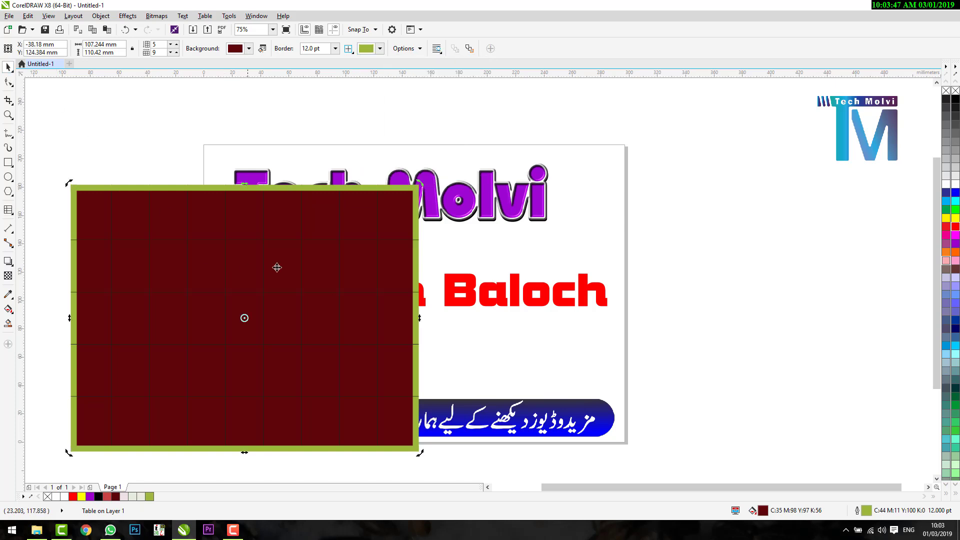
left_click(167, 132)
left_click(232, 264)
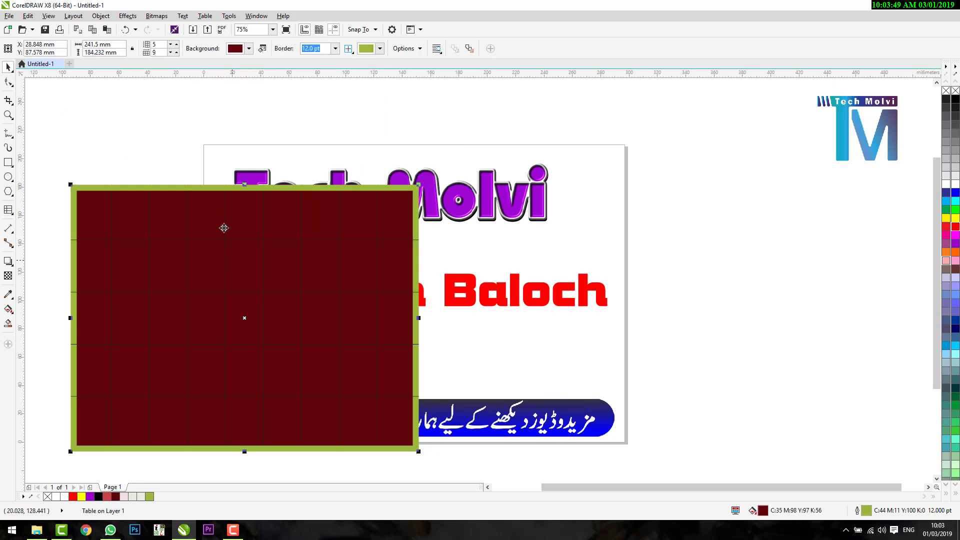
left_click(415, 51)
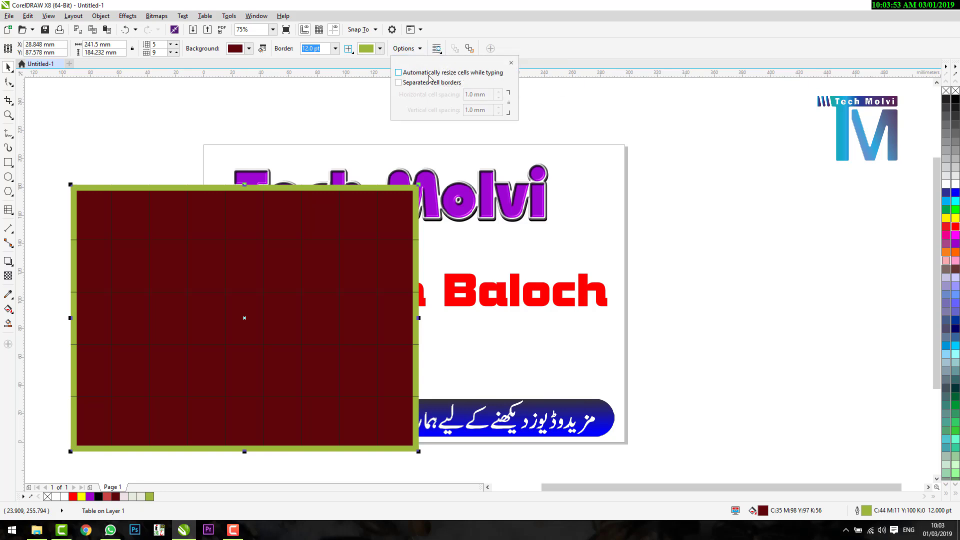
left_click(398, 83)
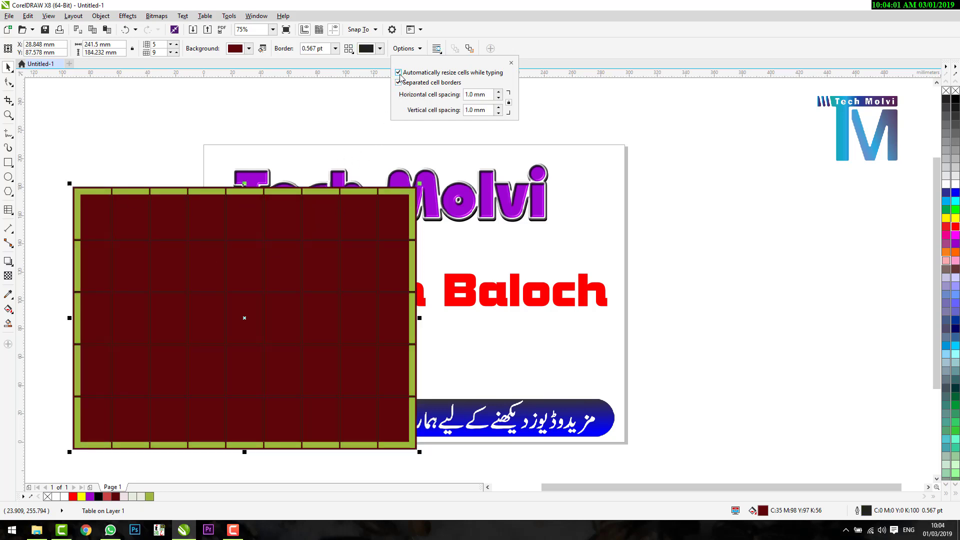
left_click(95, 215)
left_click(100, 215)
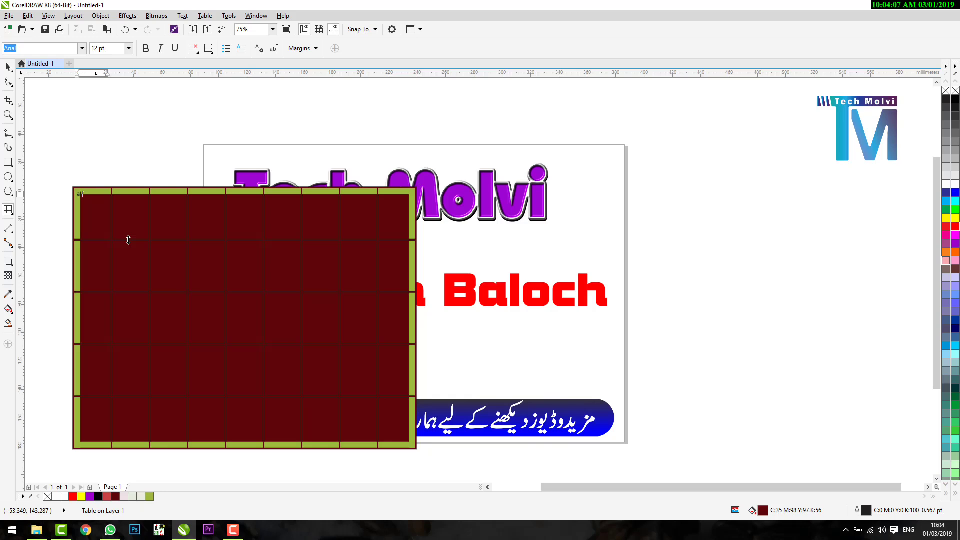
key("Escape")
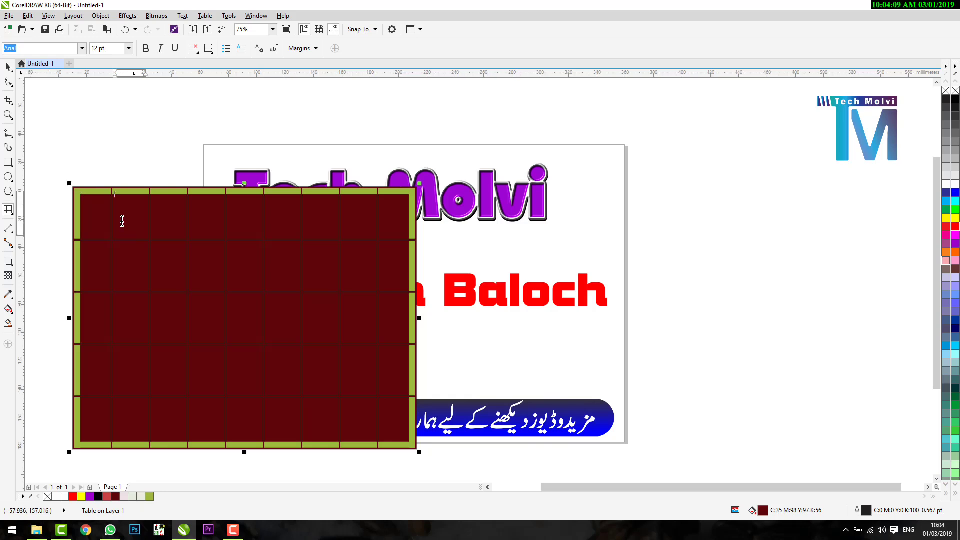
Step: Delete the dark red table and the red name text in the middle of the page
left_click(8, 68)
left_click(145, 214)
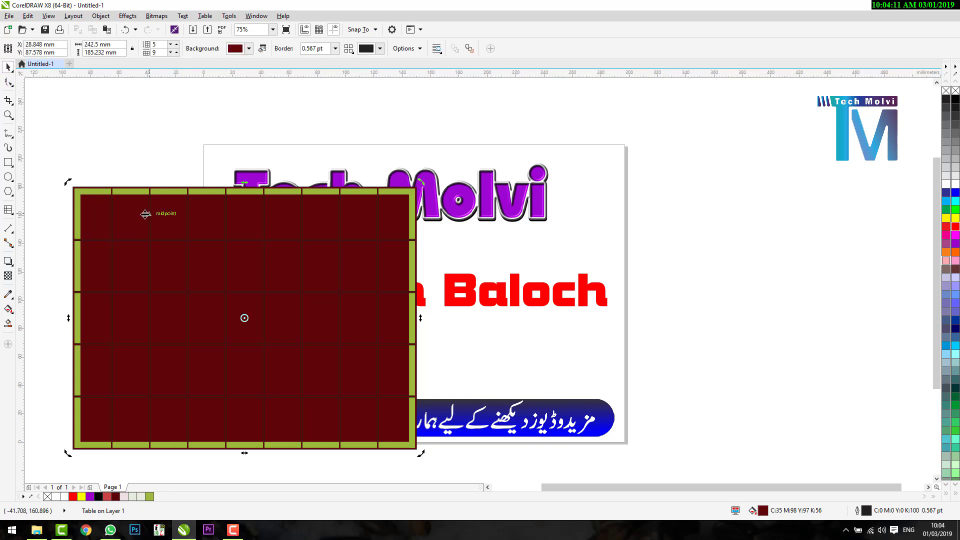
key("Delete")
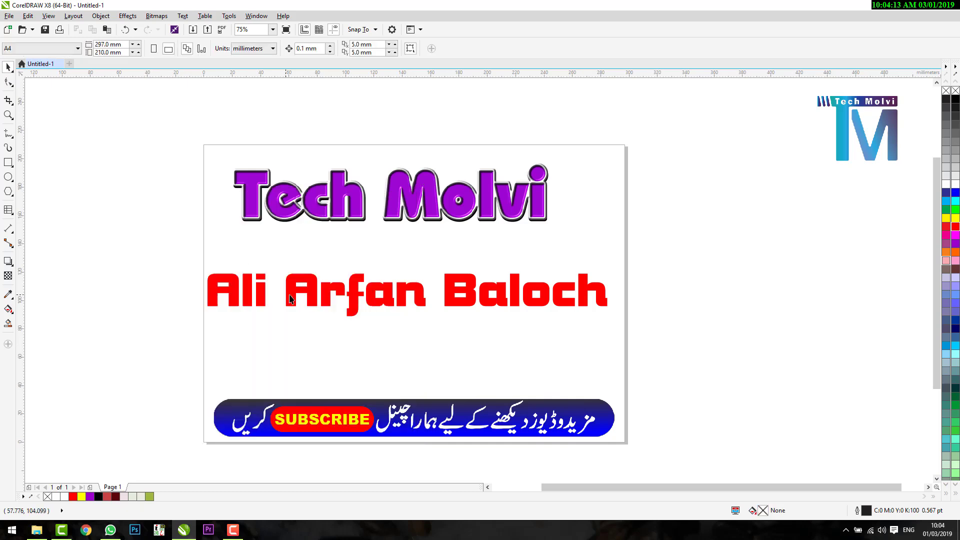
left_click(302, 296)
key("Delete")
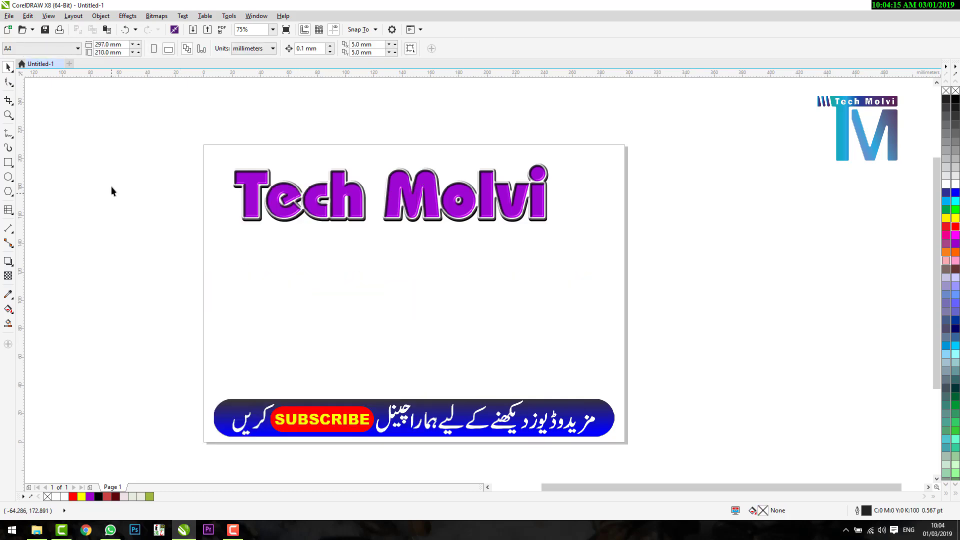
Step: Draw a horizontal parallel dimension about 204 mm long in the empty area beneath the purple heading, with its dimension line below the measured points
left_click(14, 233)
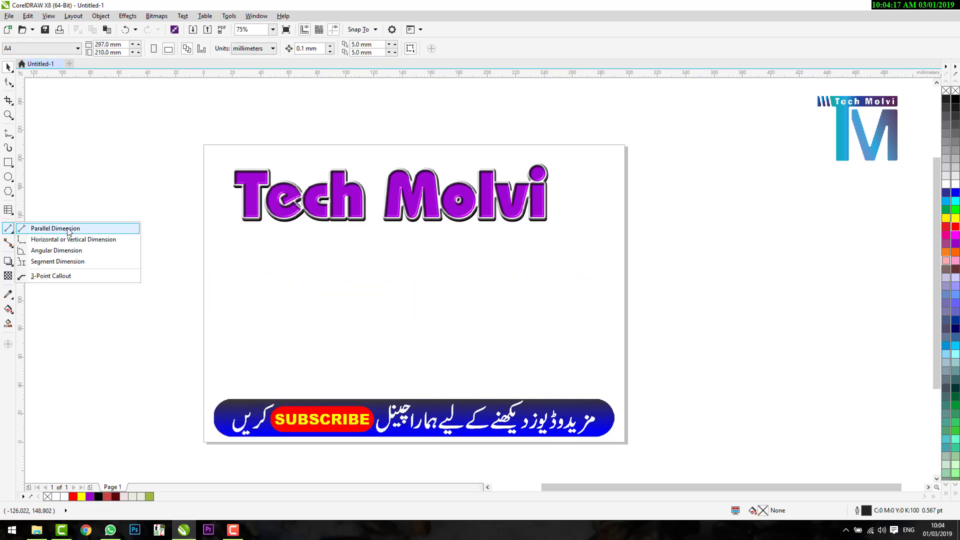
left_click(40, 226)
left_click_drag(159, 280, 448, 283)
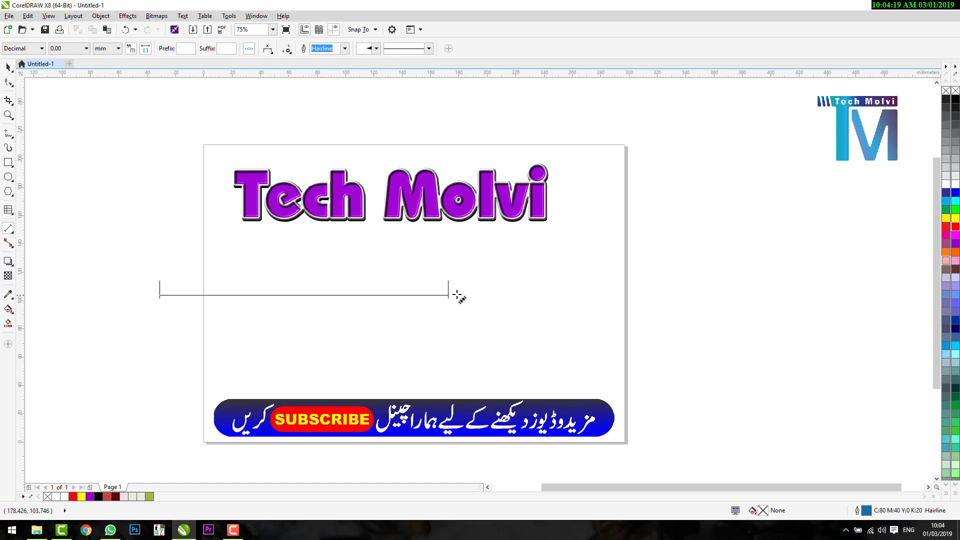
left_click(465, 351)
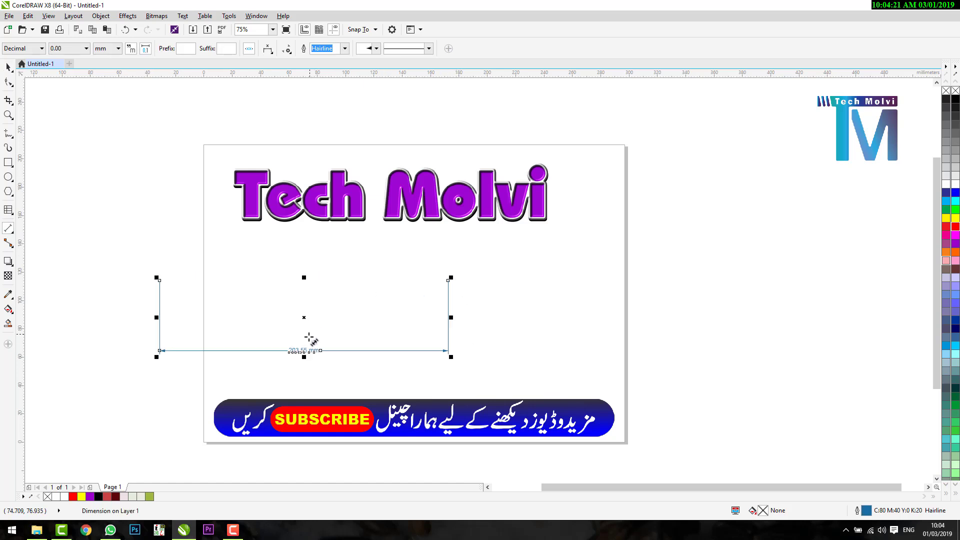
Step: Flip the dimension line above its measured points and move the whole dimension onto the Tech Molvi heading
left_click(8, 66)
left_click_drag(306, 350, 306, 248)
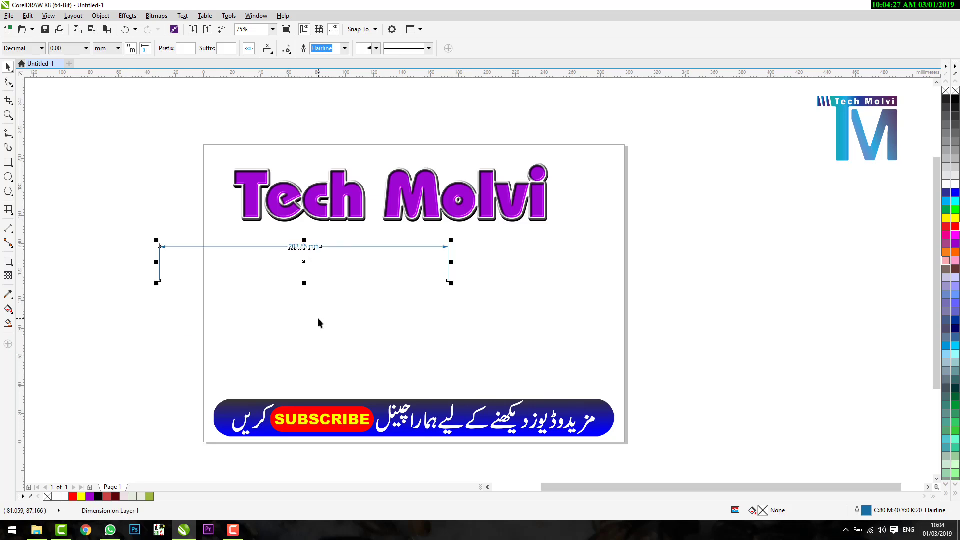
left_click(314, 265)
left_click_drag(315, 267, 392, 182)
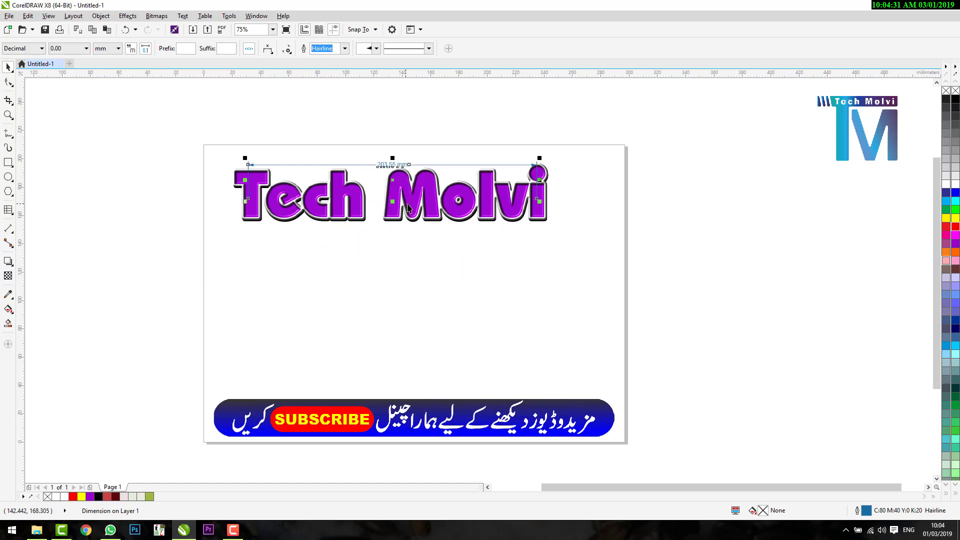
Step: Delete the parallel dimension lying over the Tech Molvi heading
left_click(417, 204, "shift")
left_click(443, 164)
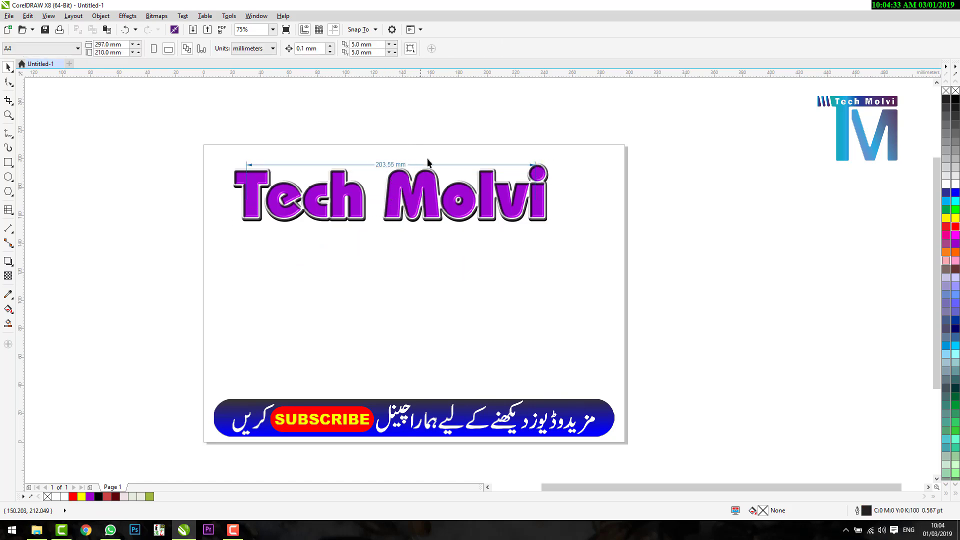
key("Delete")
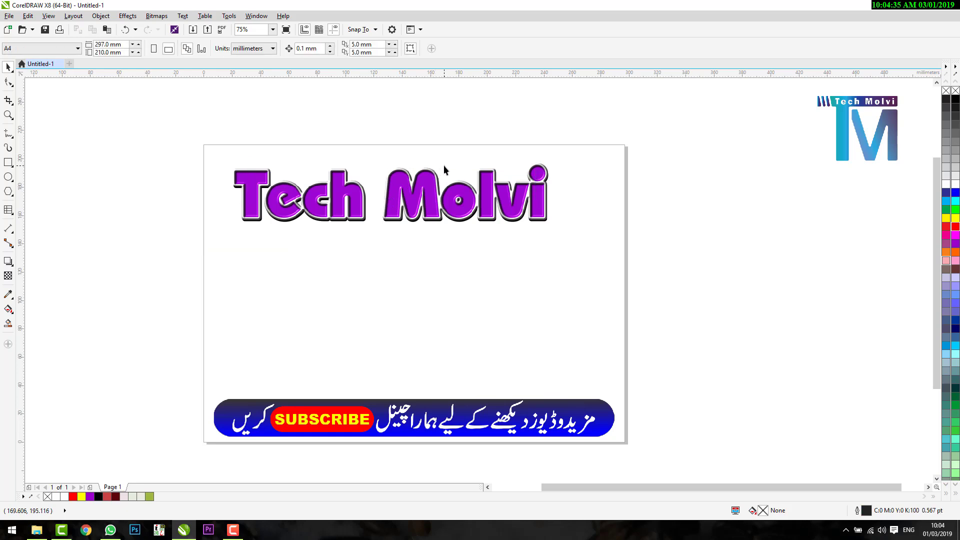
Step: Dimension the full width of the Tech Molvi heading with a parallel dimension, placing the dimension line just below the letters
left_click(8, 231)
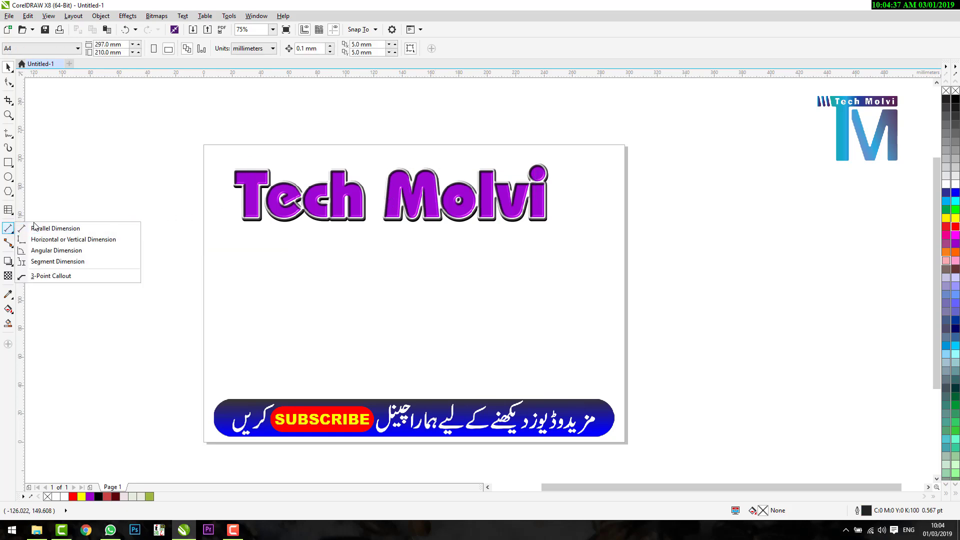
left_click(35, 225)
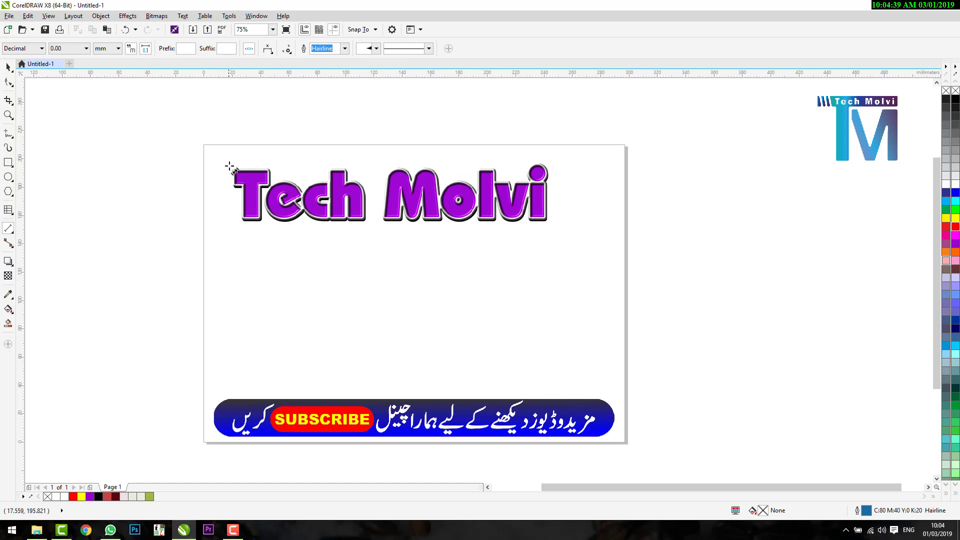
left_click_drag(232, 168, 549, 168)
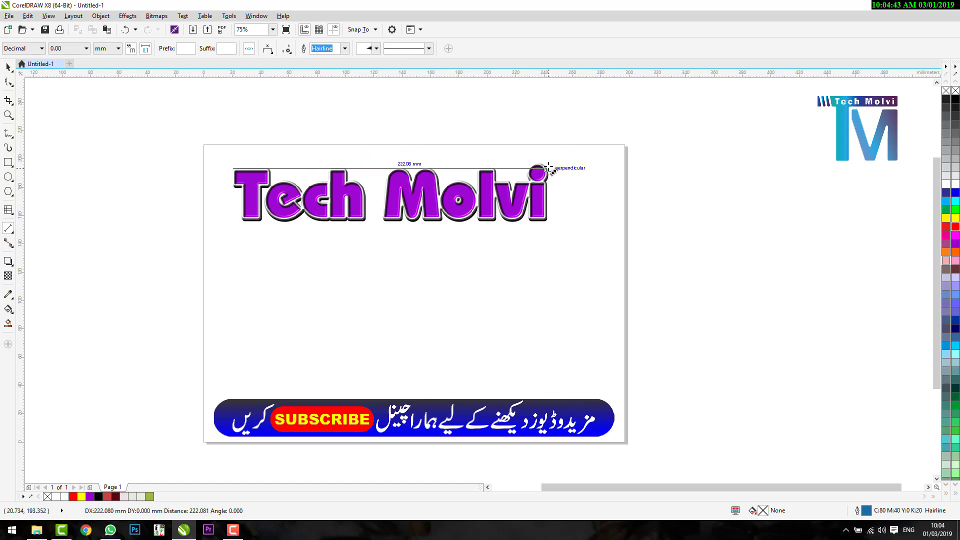
left_click_drag(548, 165, 549, 167)
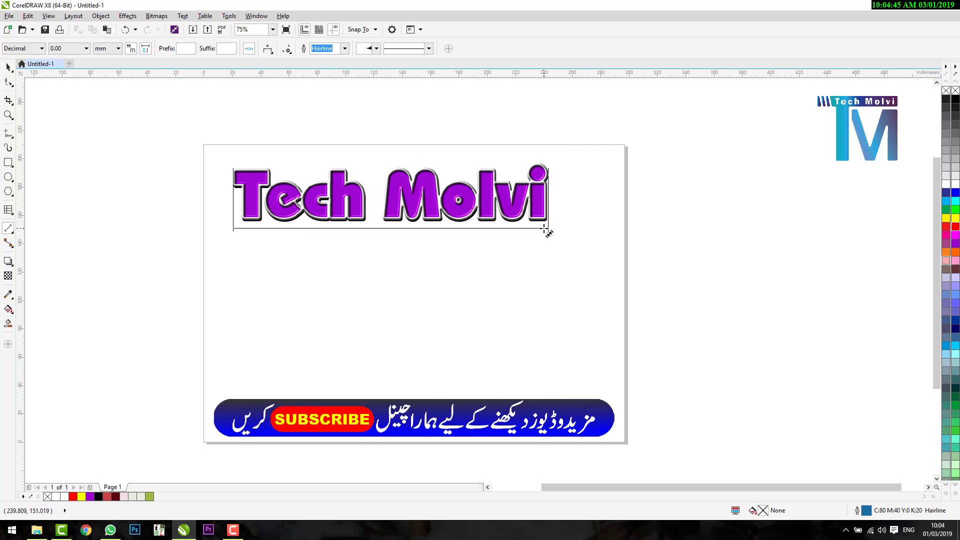
left_click(545, 229)
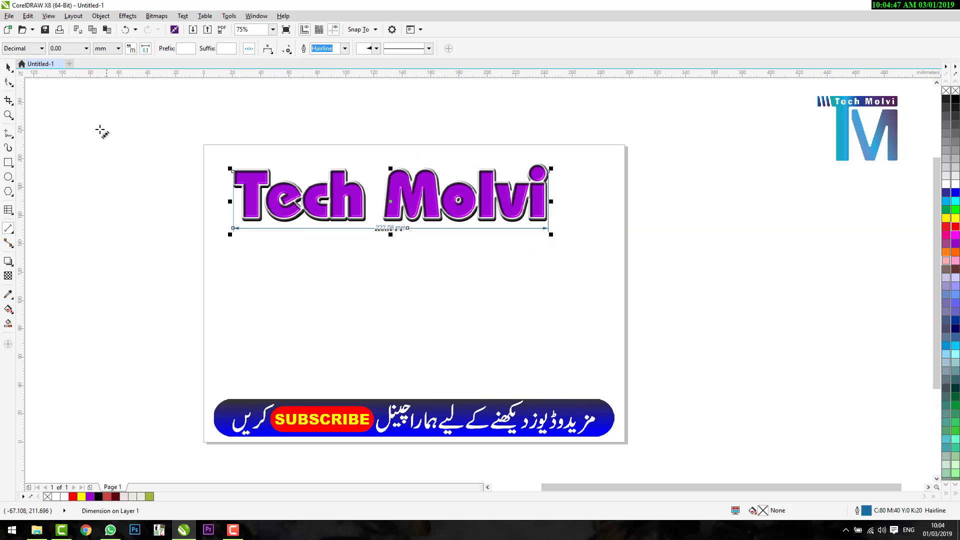
Step: Try points as the heading dimension's units, settle on inches, and select the dimension's text
left_click(9, 68)
left_click(118, 48)
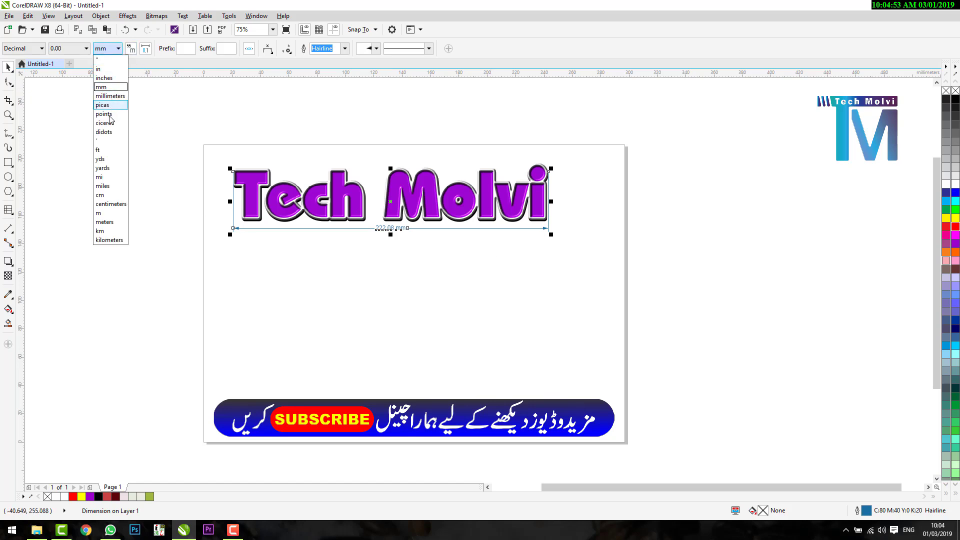
left_click(107, 113)
left_click(118, 48)
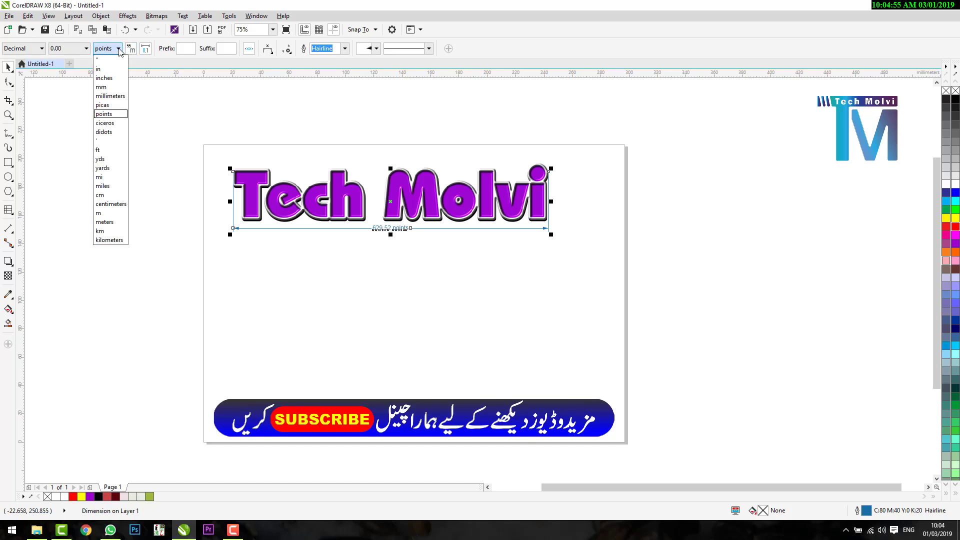
left_click(104, 78)
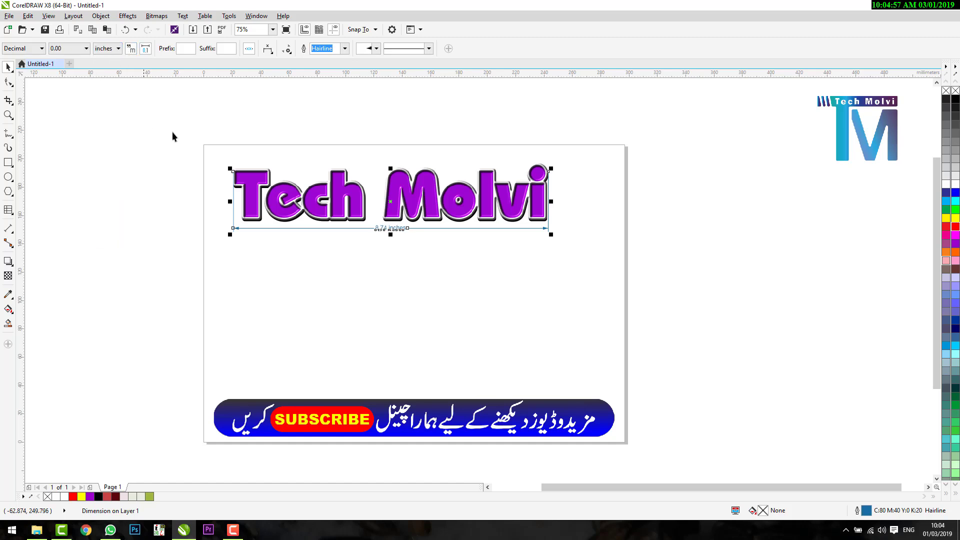
left_click(343, 234)
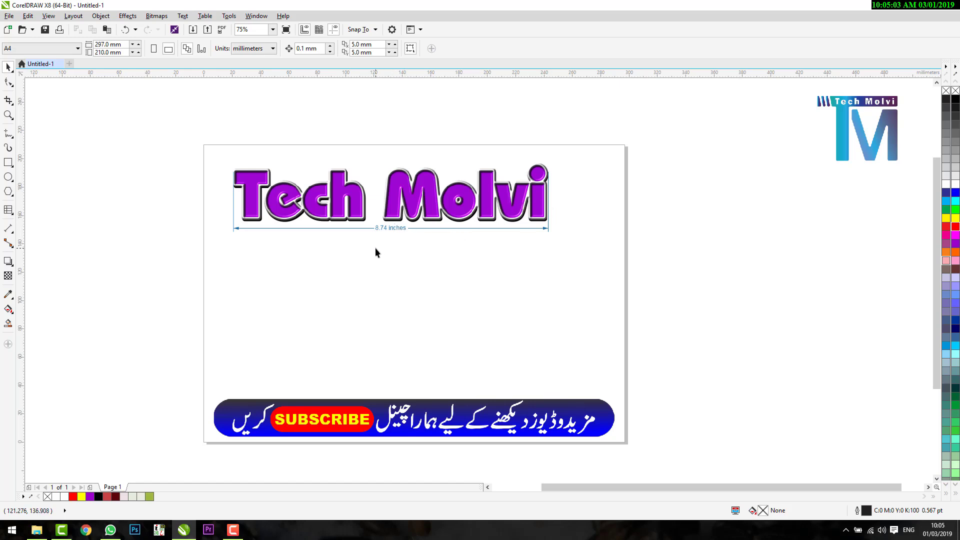
left_click(390, 230)
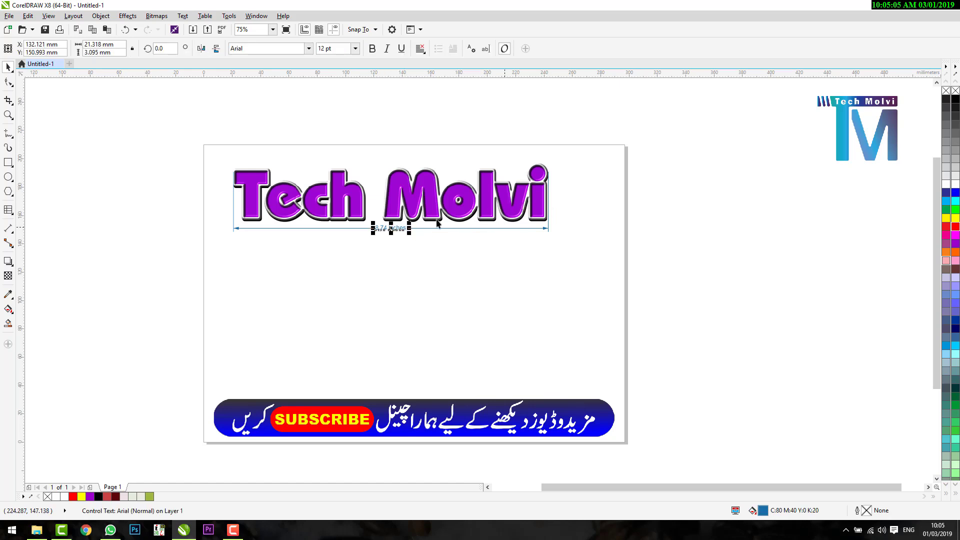
Step: Add a horizontal dimension about 245 mm long spanning slightly beyond both ends of the Tech Molvi heading, with its line at the letters' base
left_click(12, 234)
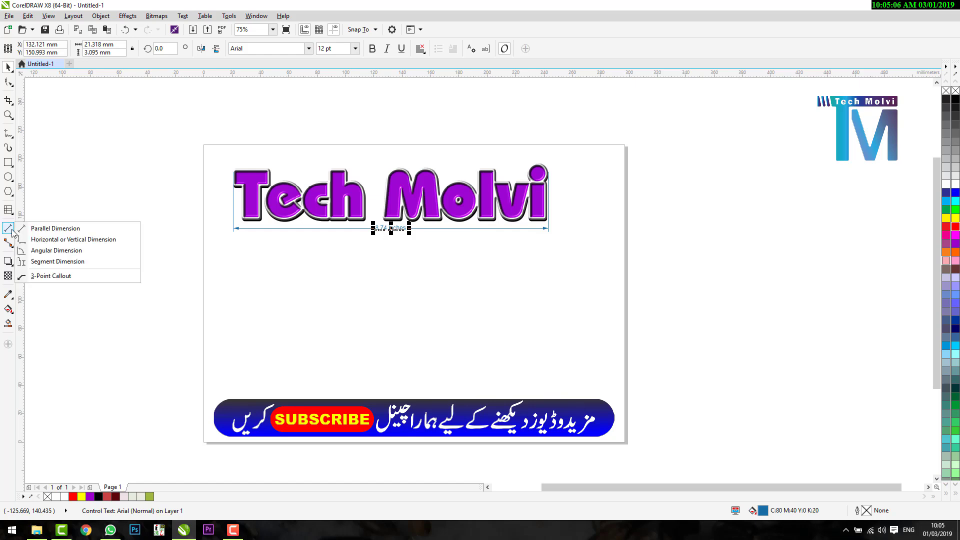
left_click(50, 236)
left_click(223, 165)
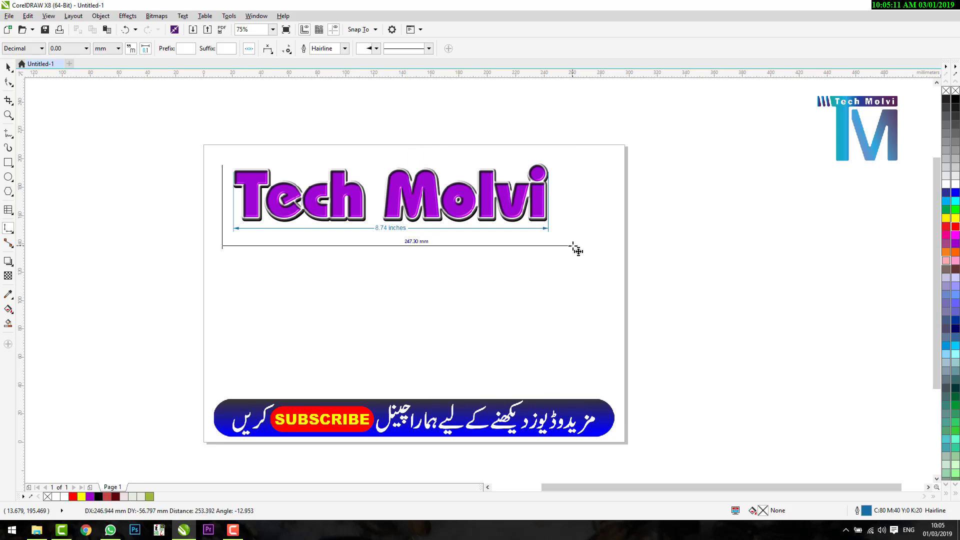
left_click(573, 227)
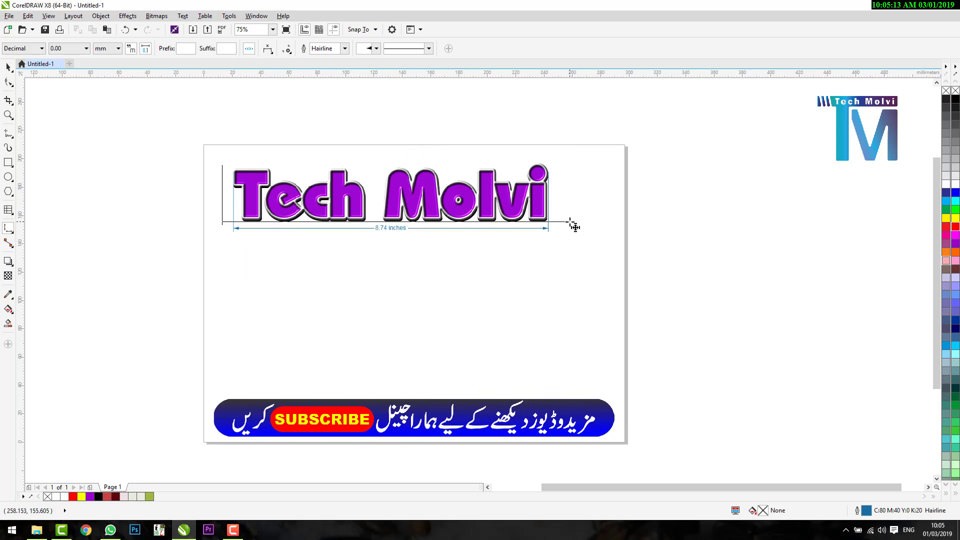
left_click(574, 226)
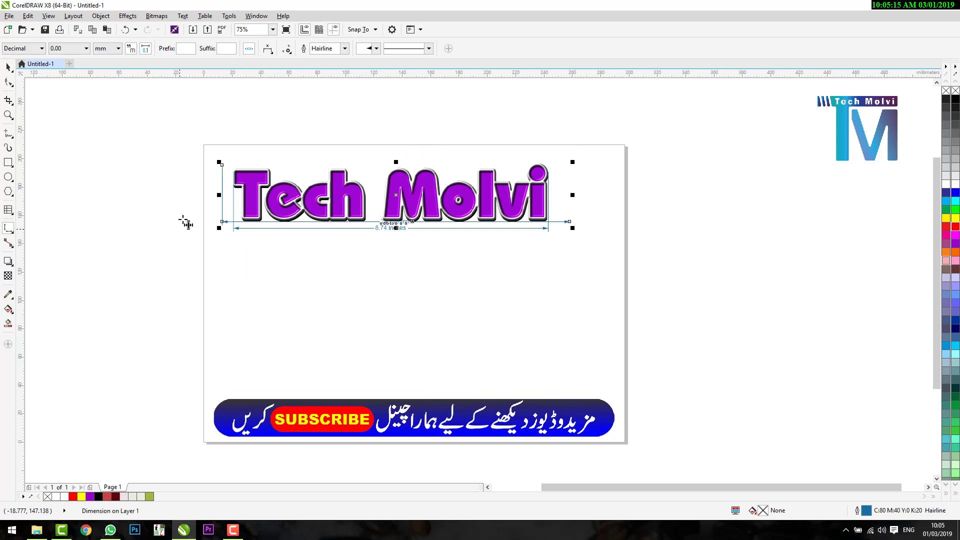
Step: Move the wider horizontal dimension line down, clear of the heading's width dimension, and set its units to inches
left_click(6, 67)
left_click_drag(390, 220, 394, 260)
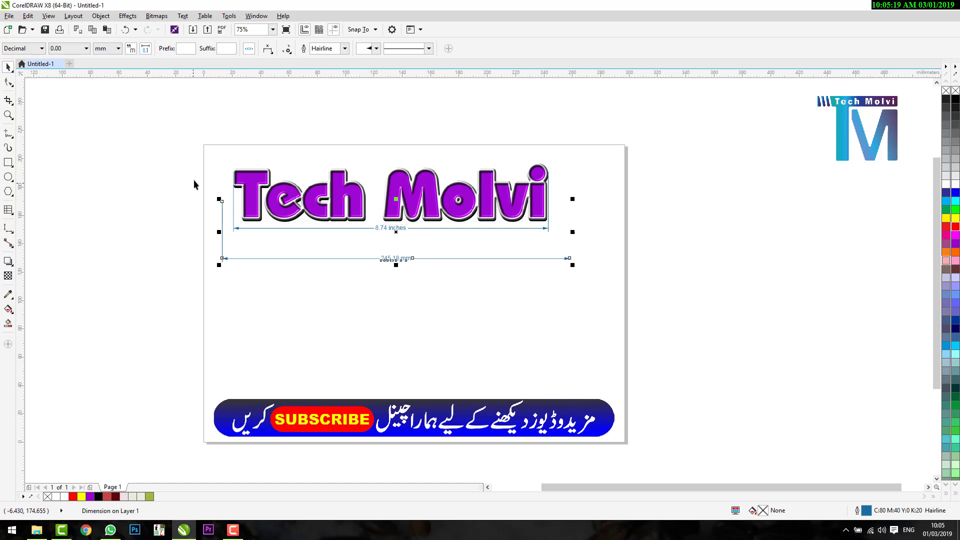
left_click(84, 48)
left_click(96, 50)
left_click(100, 48)
left_click(108, 75)
left_click(331, 269)
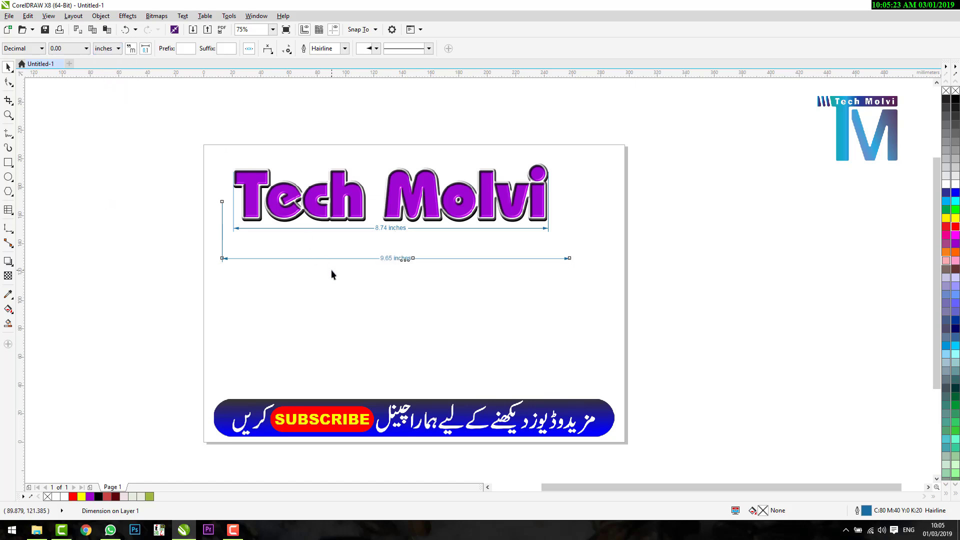
Step: Delete the lower horizontal dimension that extends beyond both ends of the Tech Molvi heading
left_click(403, 260, "ctrl")
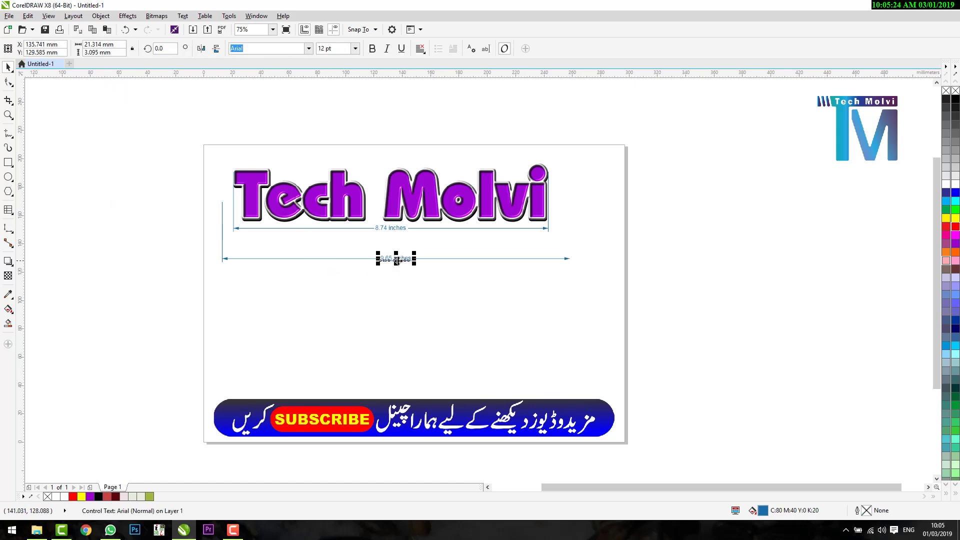
left_click(228, 250)
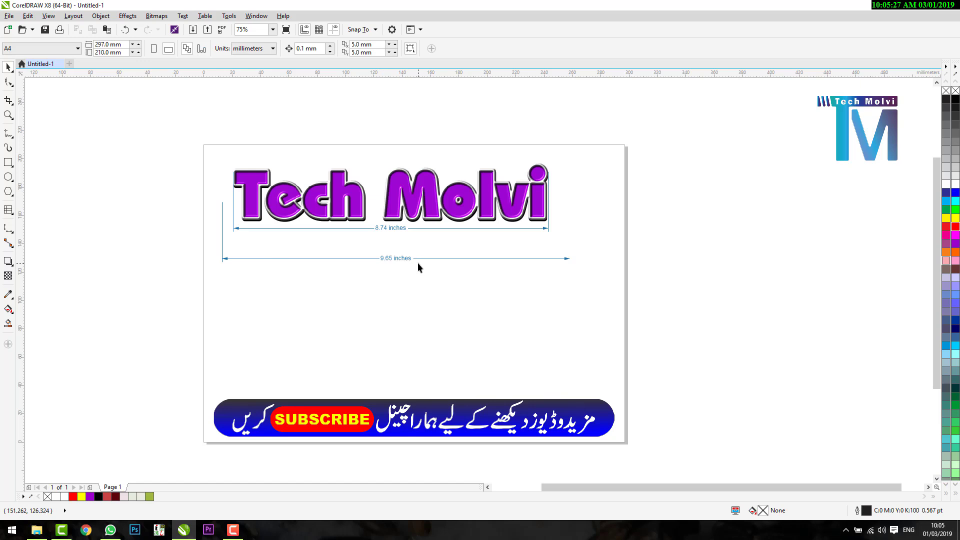
left_click(413, 260)
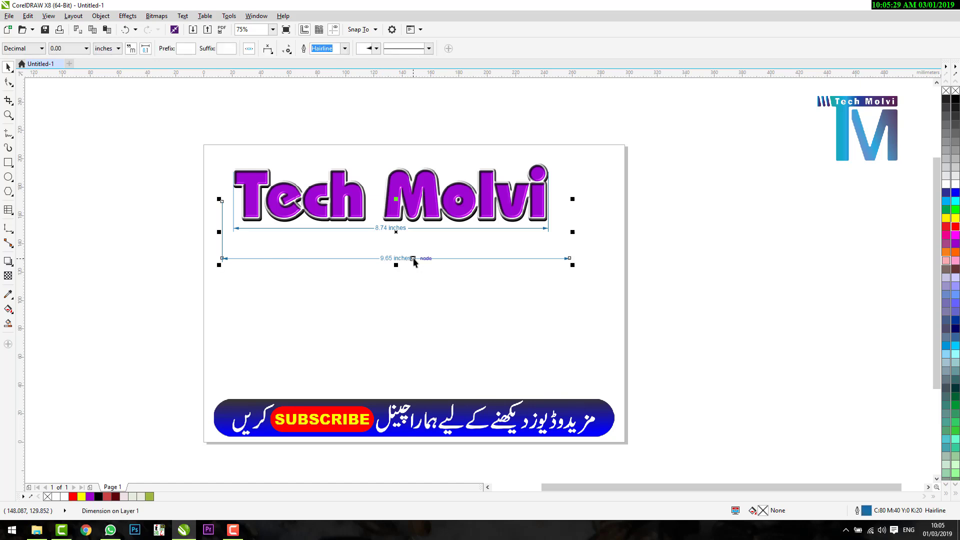
key("Delete")
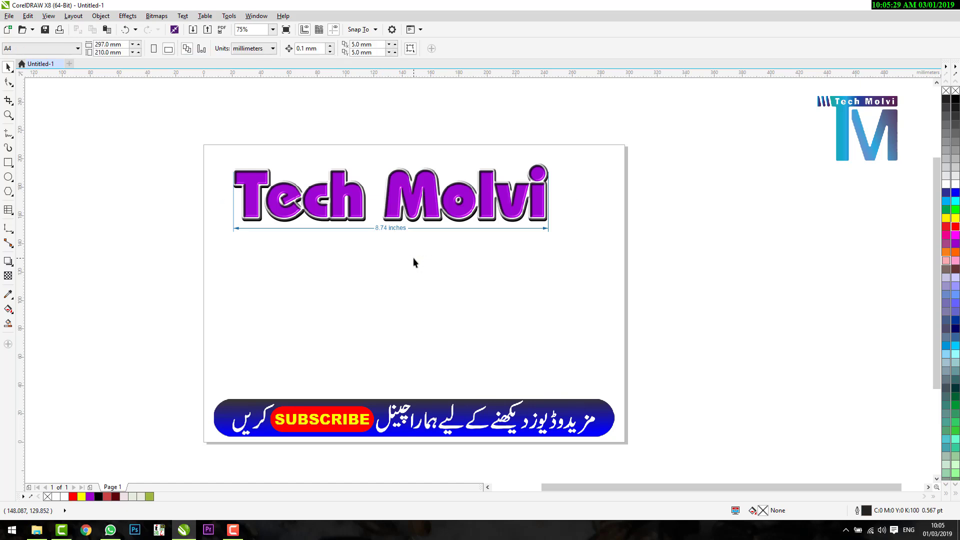
Step: Dimension the height of the heading's letter T with a vertical dimension, placing its line just left of the letter
left_click(10, 235)
left_click(40, 238)
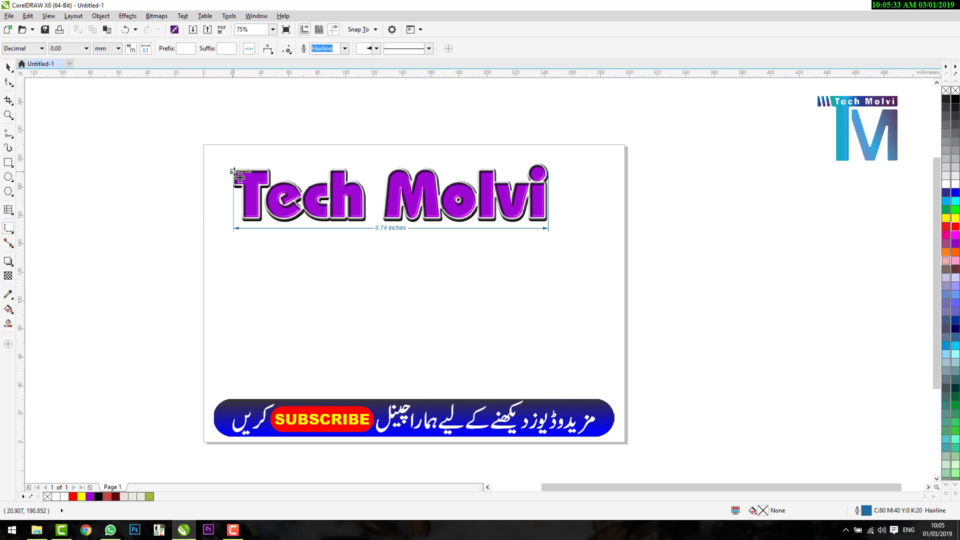
left_click_drag(239, 176, 223, 202)
left_click(8, 66)
left_click(176, 213)
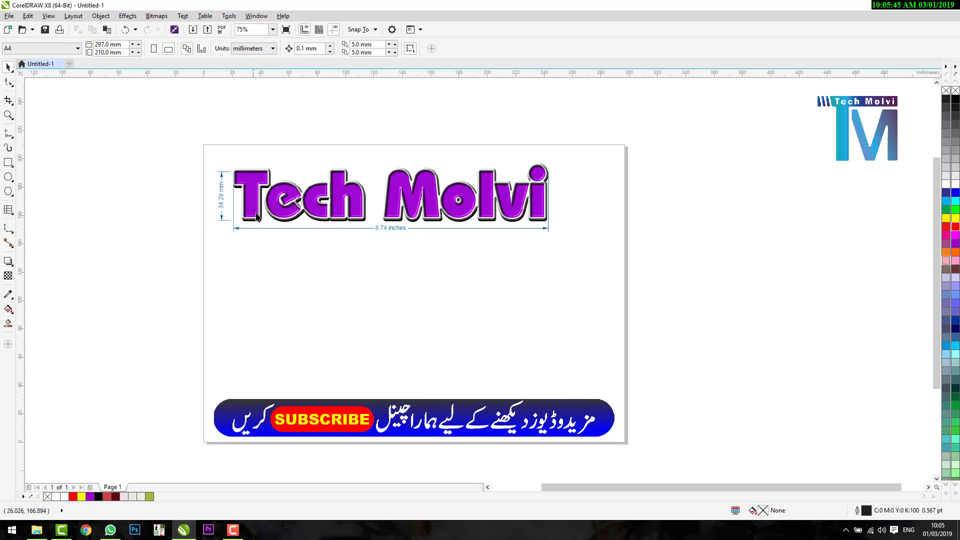
Step: Set the units of the heading's vertical height dimension to inches
left_click(221, 195)
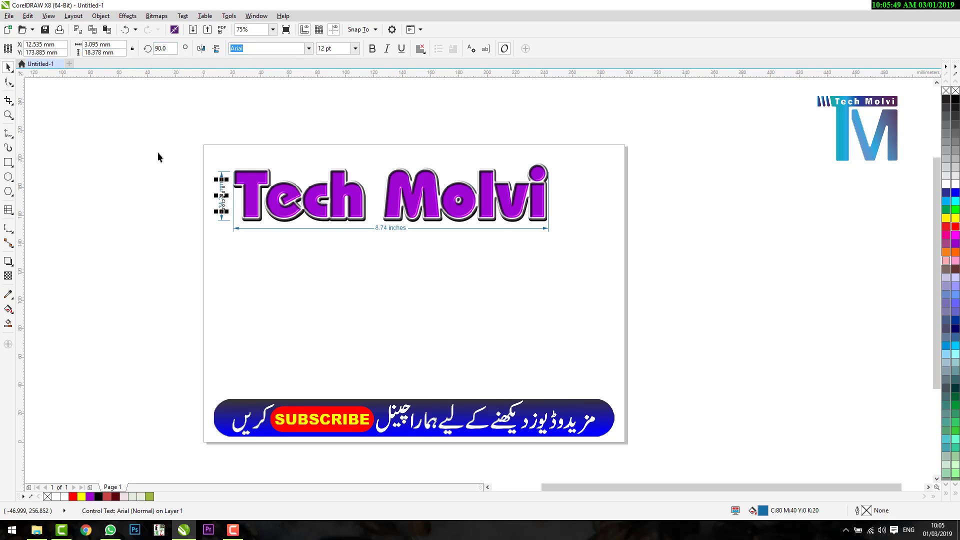
left_click(231, 222)
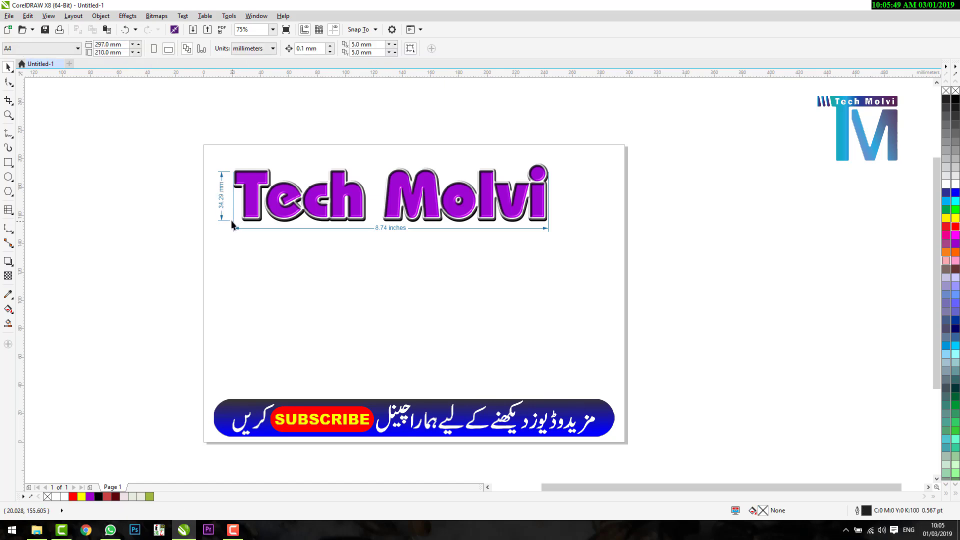
left_click(223, 175)
left_click(118, 49)
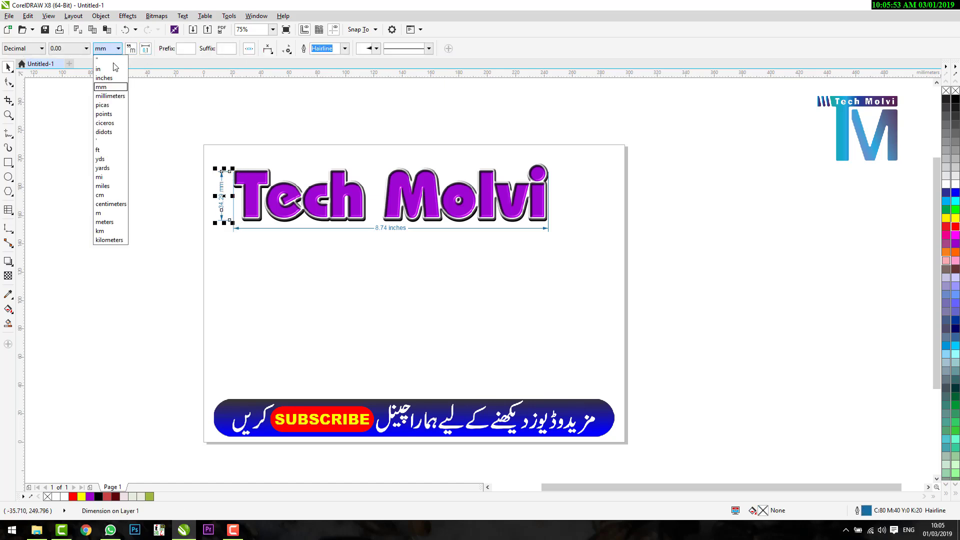
left_click(109, 79)
left_click(155, 167)
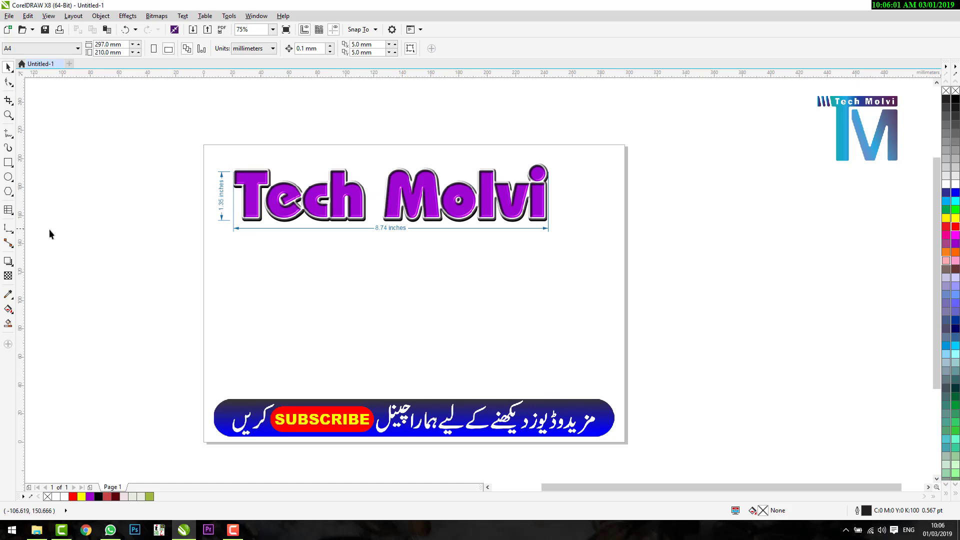
Step: Try an angular dimension with its vertex near the heading's upper-left corner and its arc below, and delete it
left_click(10, 233)
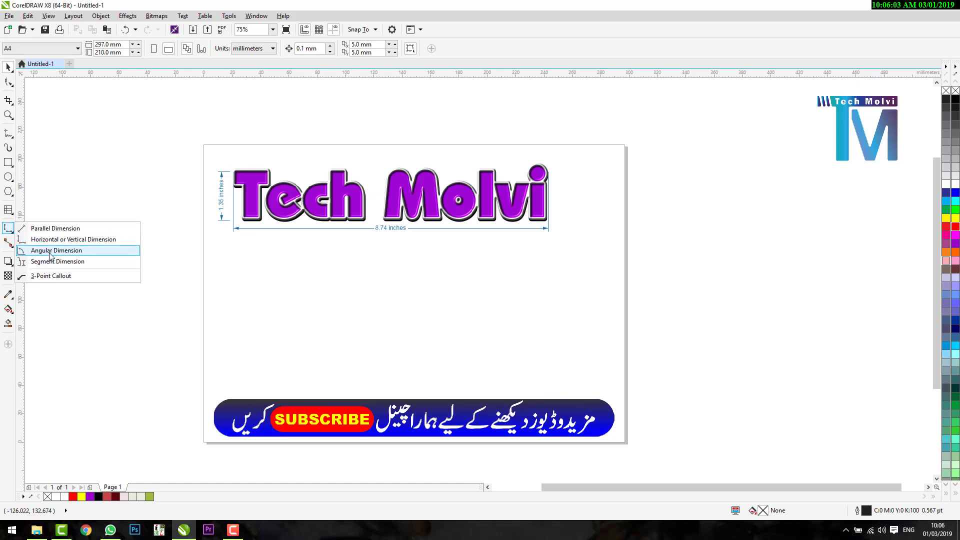
left_click(40, 252)
left_click(211, 164)
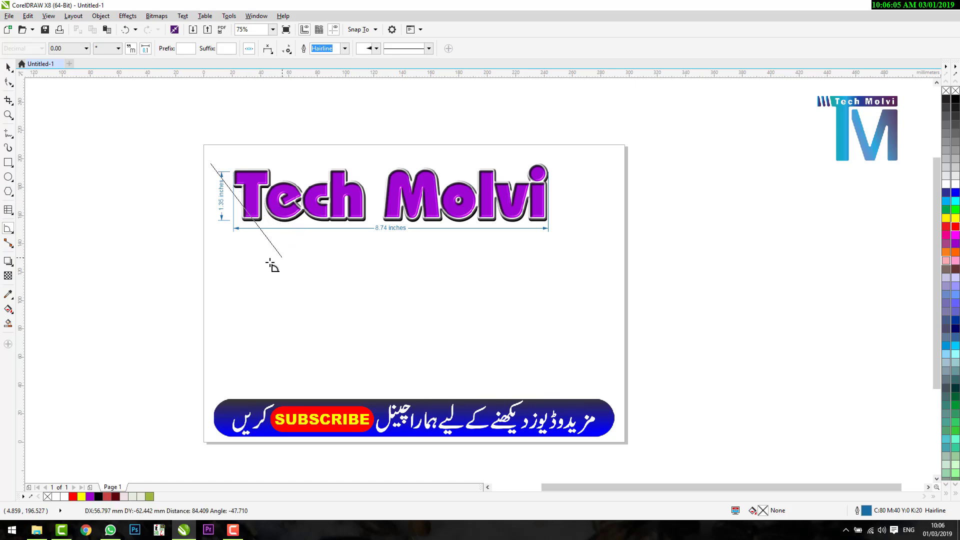
left_click(212, 243)
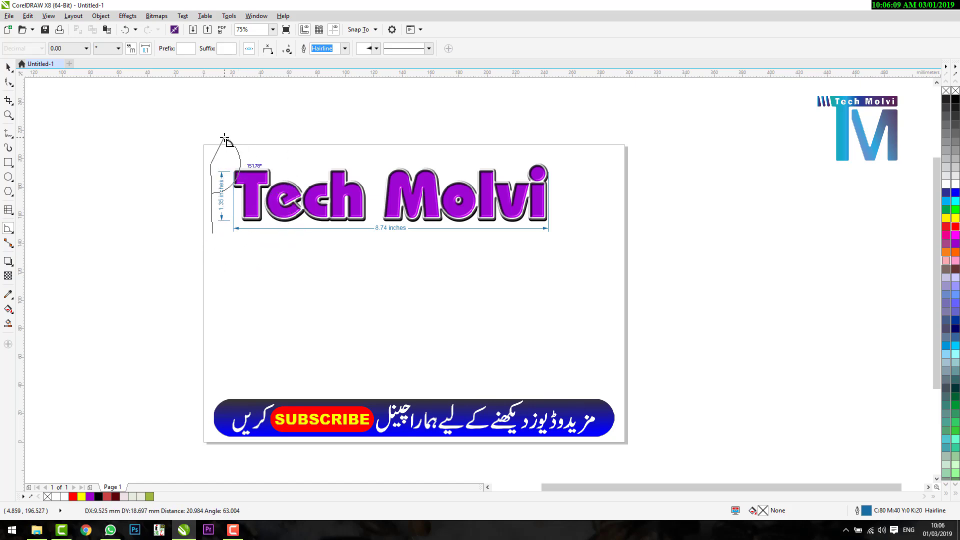
left_click(203, 220)
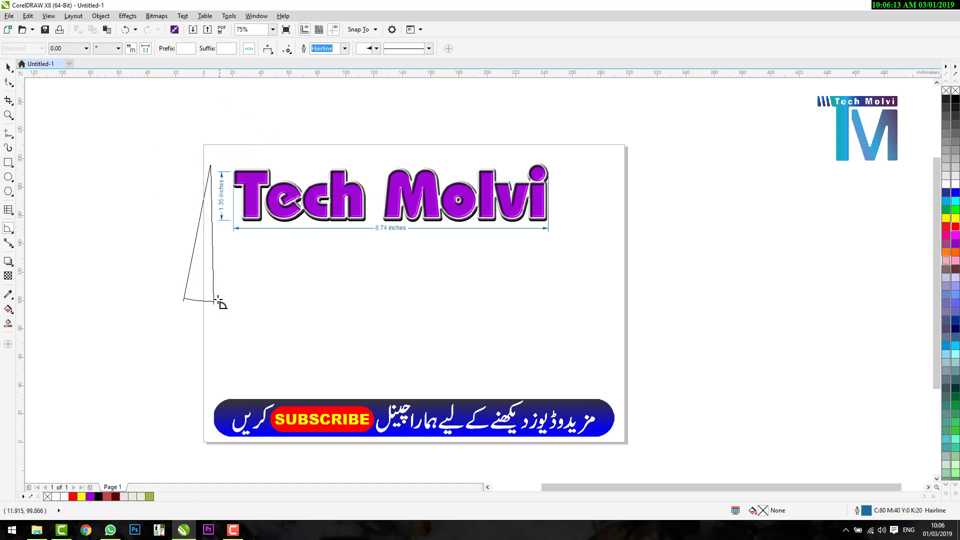
left_click(218, 302)
key("Delete")
key("space")
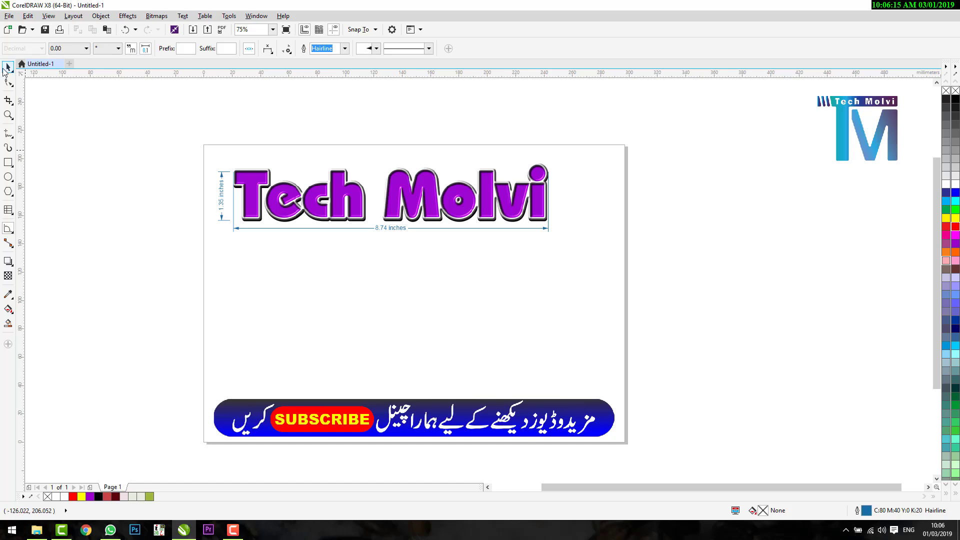
Step: Try to add a segment dimension in the area below the Tech Molvi heading
left_click(8, 229)
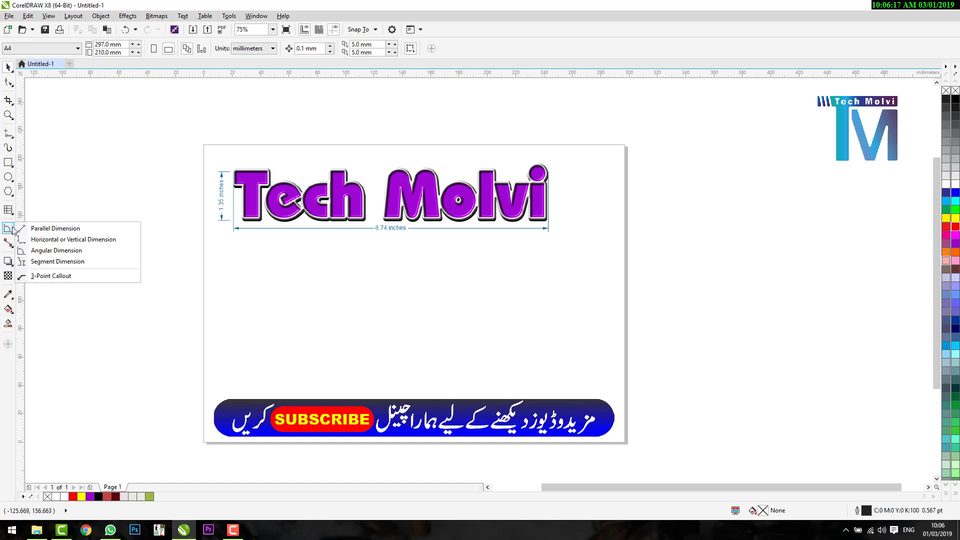
left_click(46, 262)
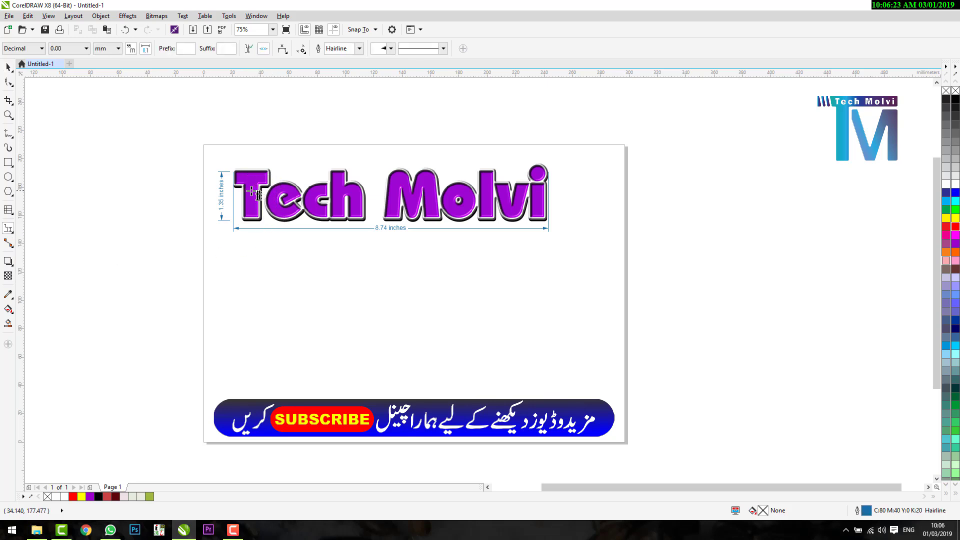
left_click_drag(260, 252, 370, 280)
Step: Draw a slanted straight-line connector from below the heading's left side up to the right end of its width dimension
left_click(9, 244)
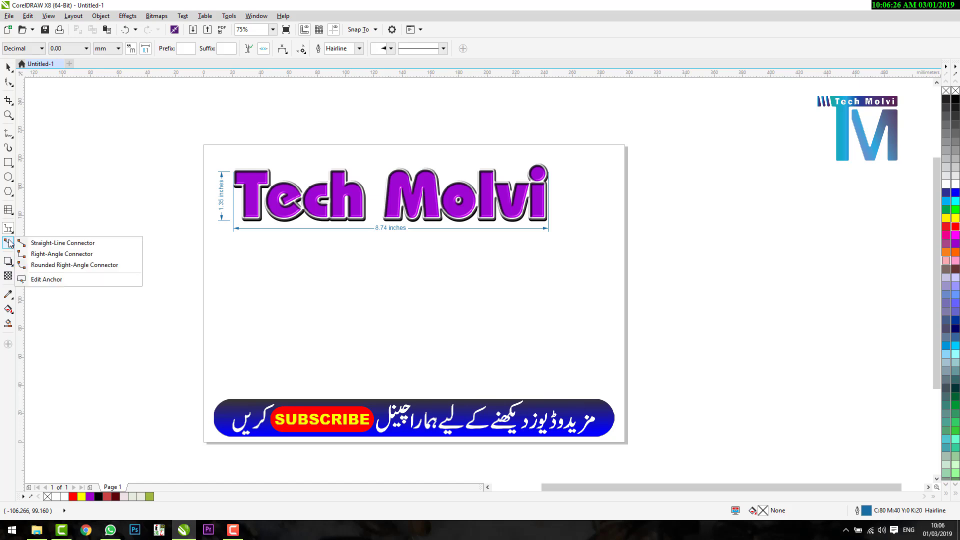
left_click(50, 244)
mouse_move(214, 266)
left_mouse_down()
mouse_move(445, 261)
mouse_move(453, 240)
mouse_move(545, 229)
left_mouse_up()
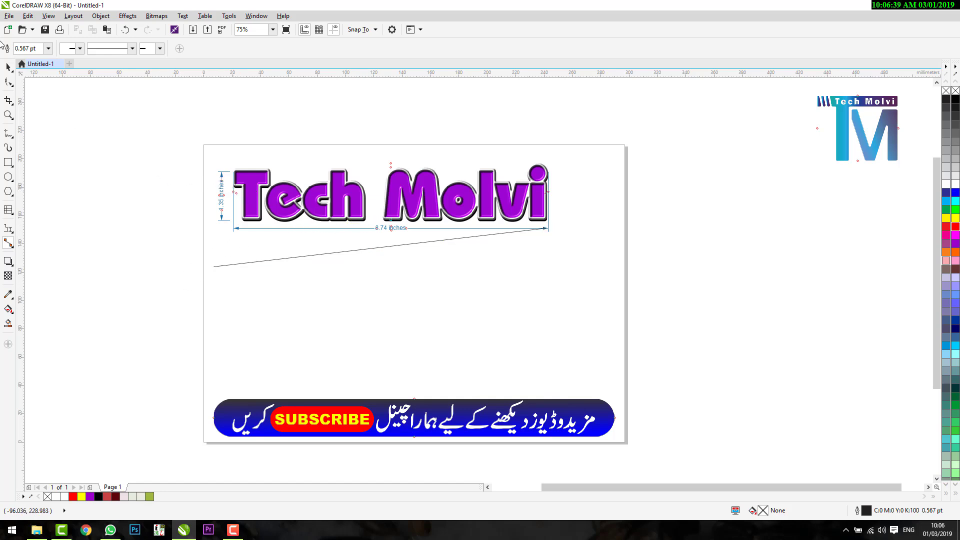
Step: Delete the slanted straight-line connector below the heading
left_click(8, 66)
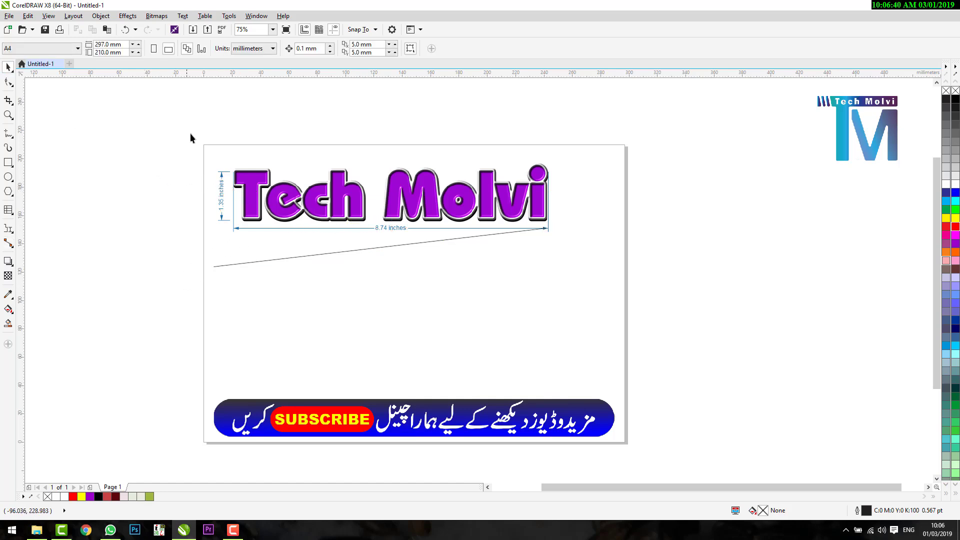
left_click(421, 244)
left_click(425, 270)
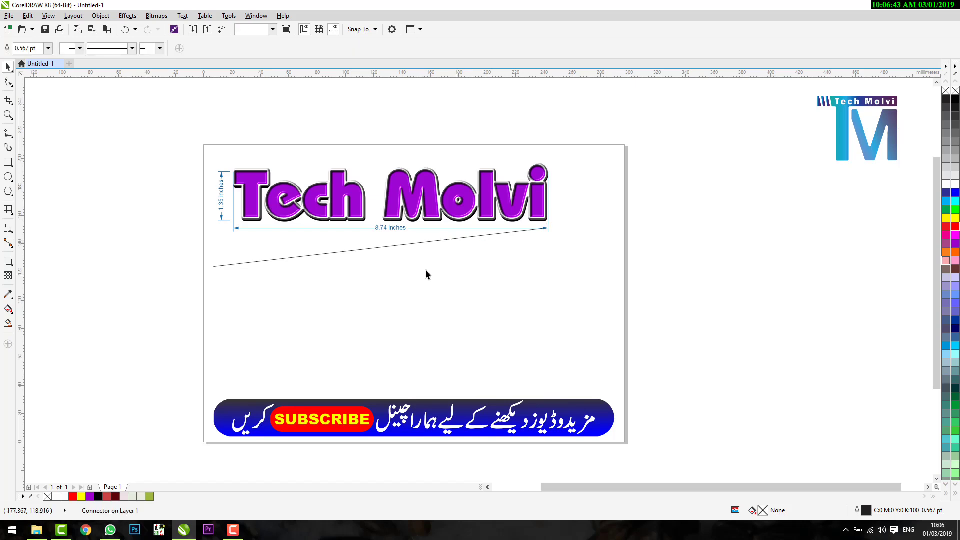
left_click(405, 246)
key("Delete")
left_click(8, 228)
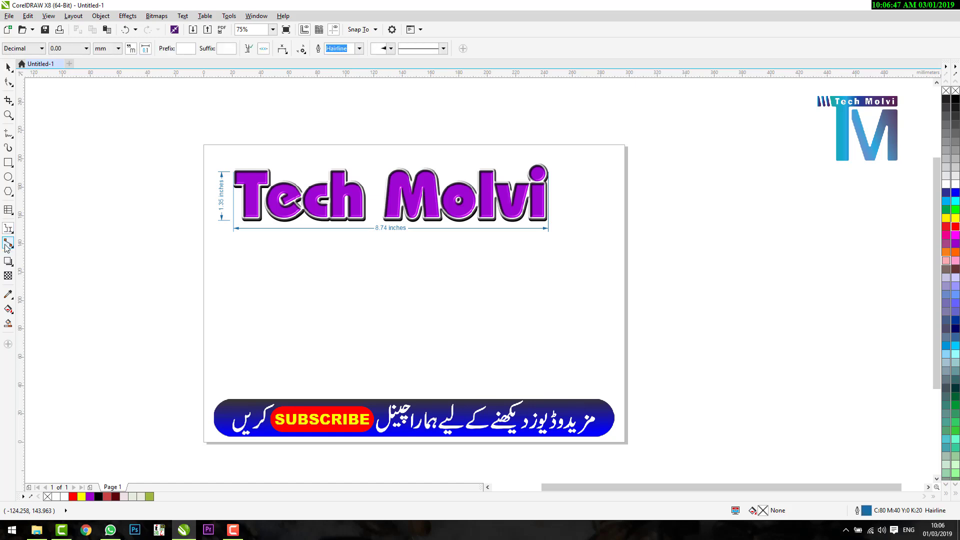
left_click(8, 243)
left_click(47, 244)
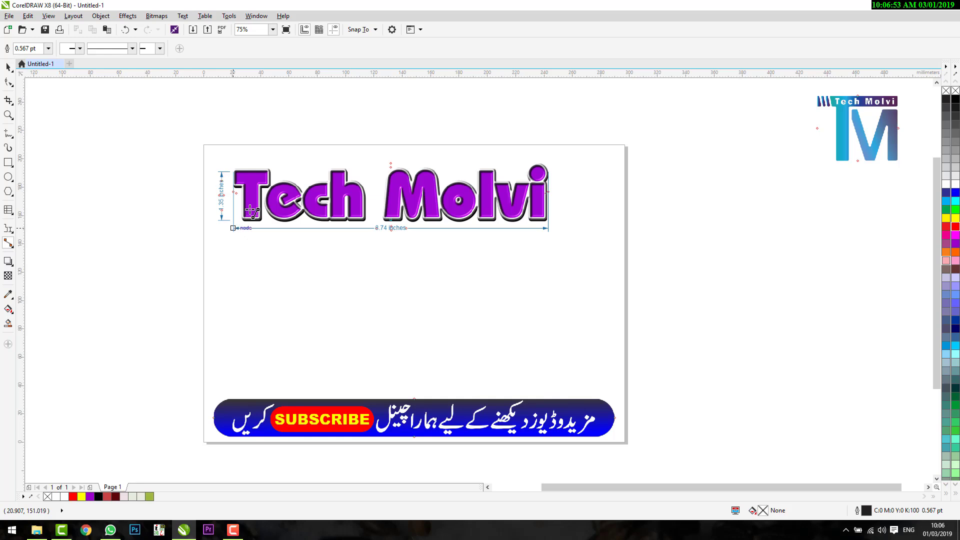
Step: Draw right-angle connectors from the width dimension's left end to the heading's left edge and from the dimension's centre to the right edge
scroll(317, 181, "up", 2)
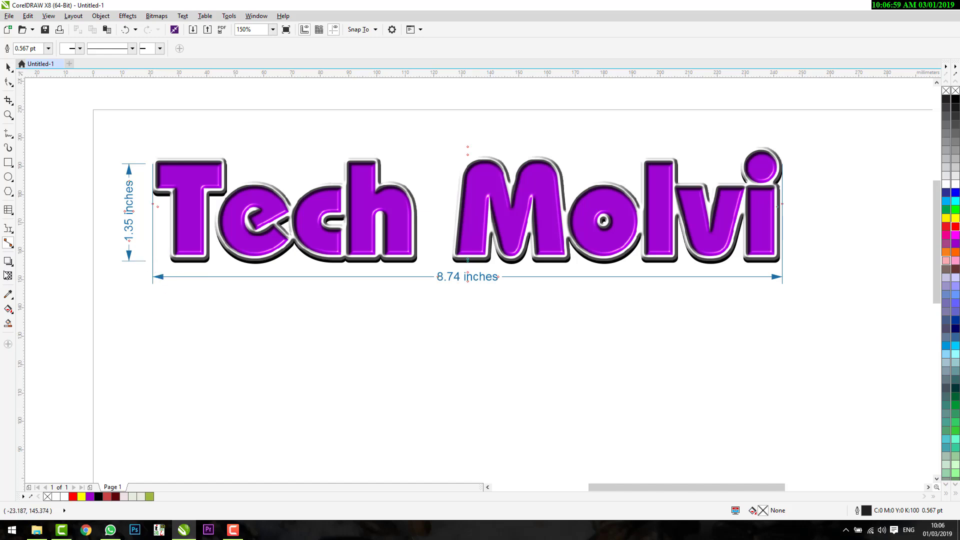
left_click(9, 244)
left_click(48, 261)
left_click_drag(160, 277, 158, 204)
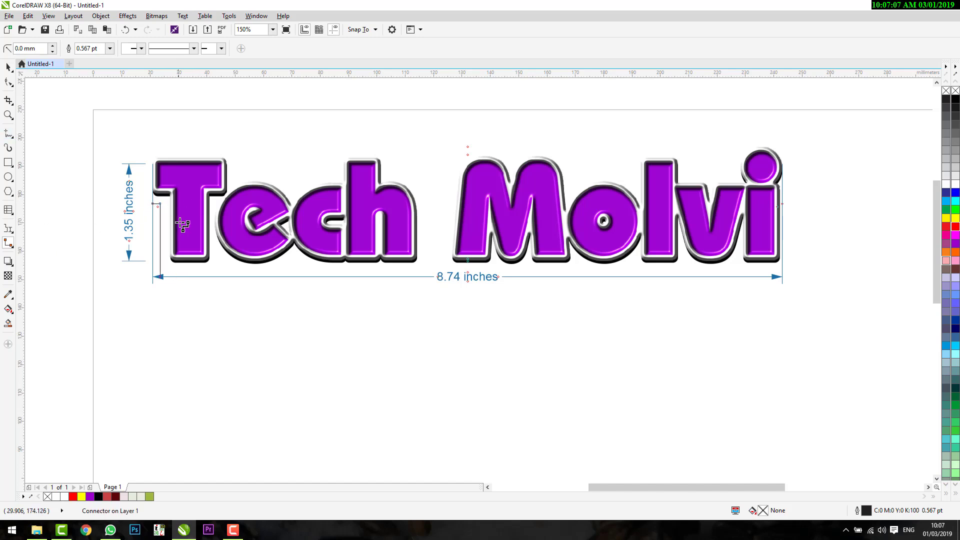
left_click_drag(468, 283, 782, 204)
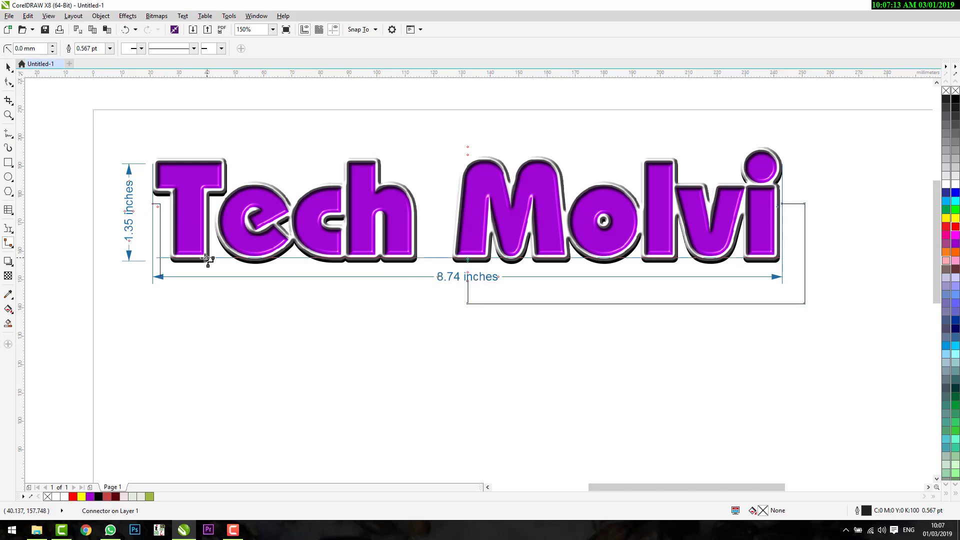
Step: Delete both right-angle connectors attached to the heading and its width dimension
left_click(8, 66)
left_click(70, 176)
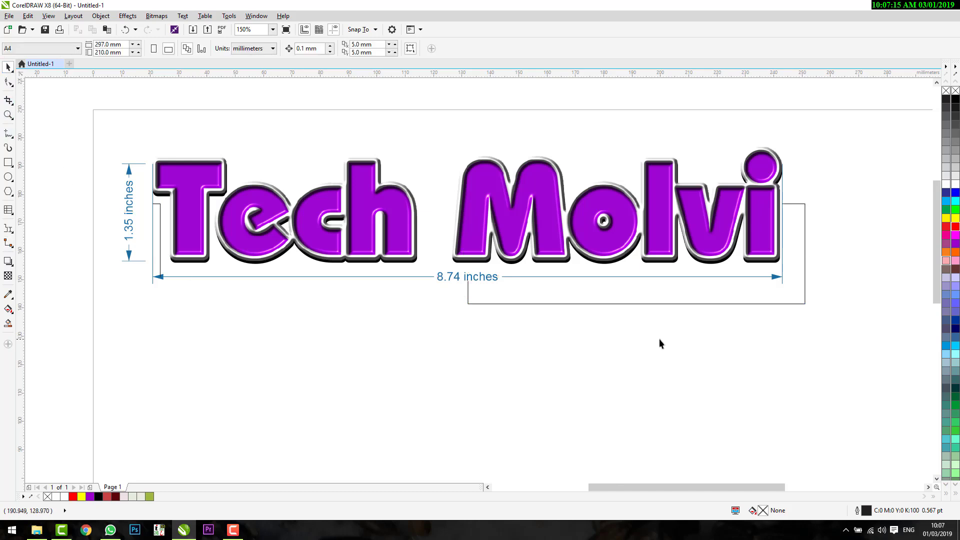
left_click(777, 303)
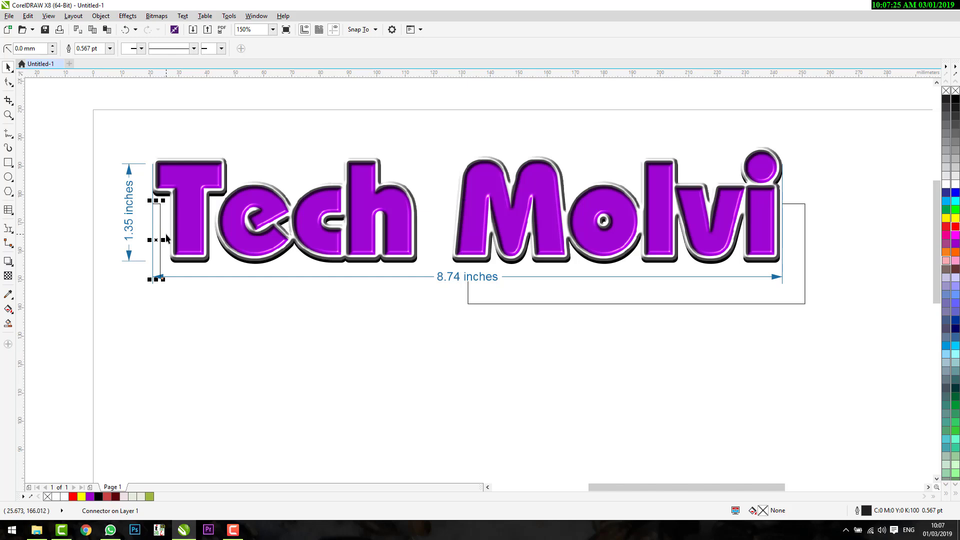
key("Escape")
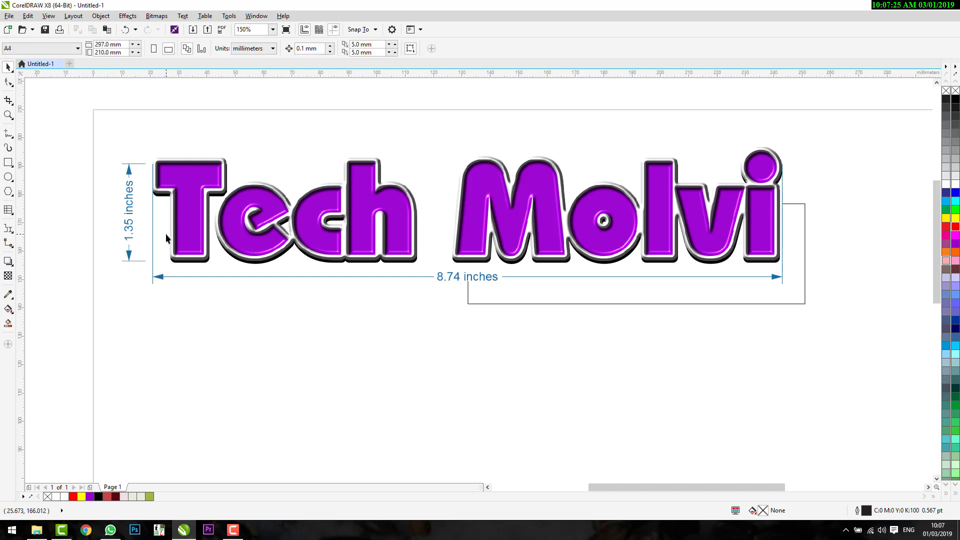
left_click(477, 304)
key("Delete")
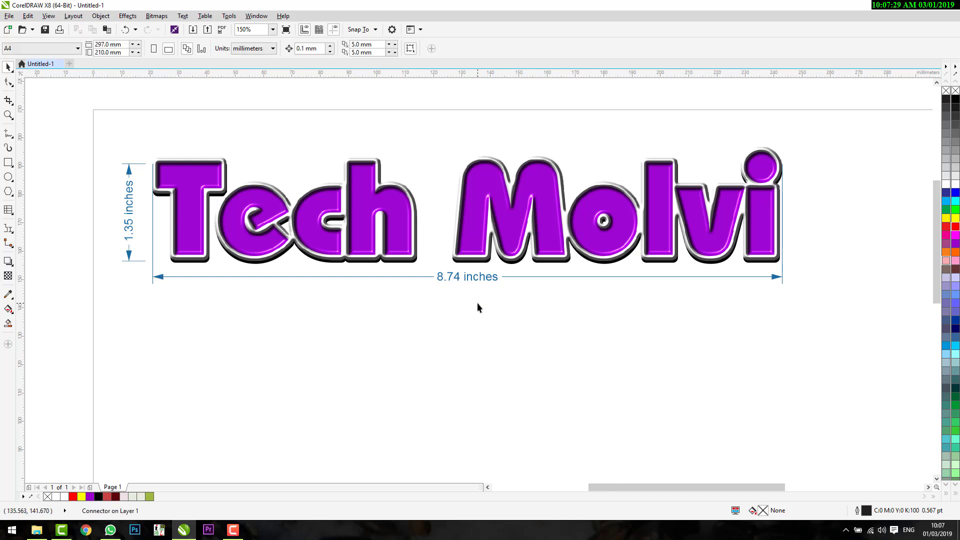
Step: Draw a rounded right-angle connector with 6 mm corners from the heading's left edge to the centre of its width dimension
left_click(9, 243)
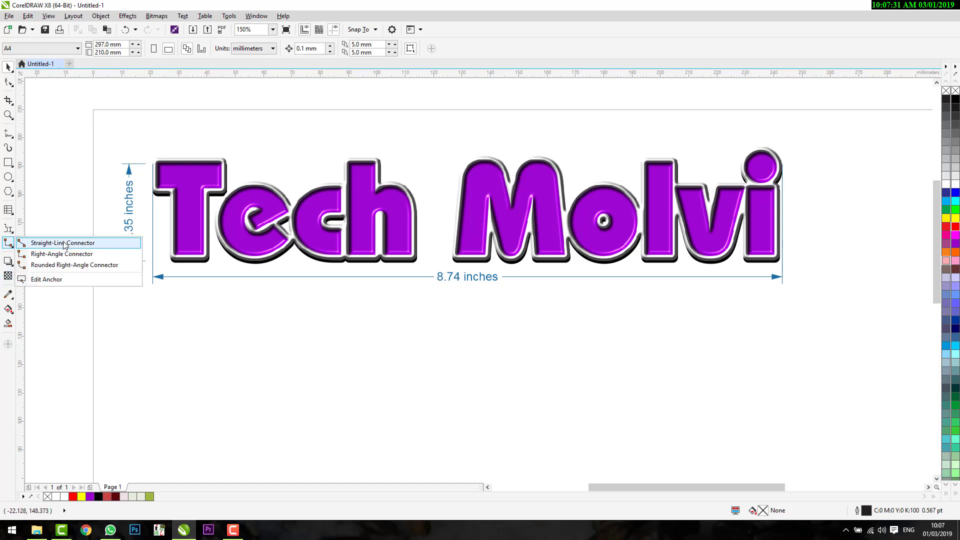
left_click(71, 265)
left_click_drag(161, 207, 469, 280)
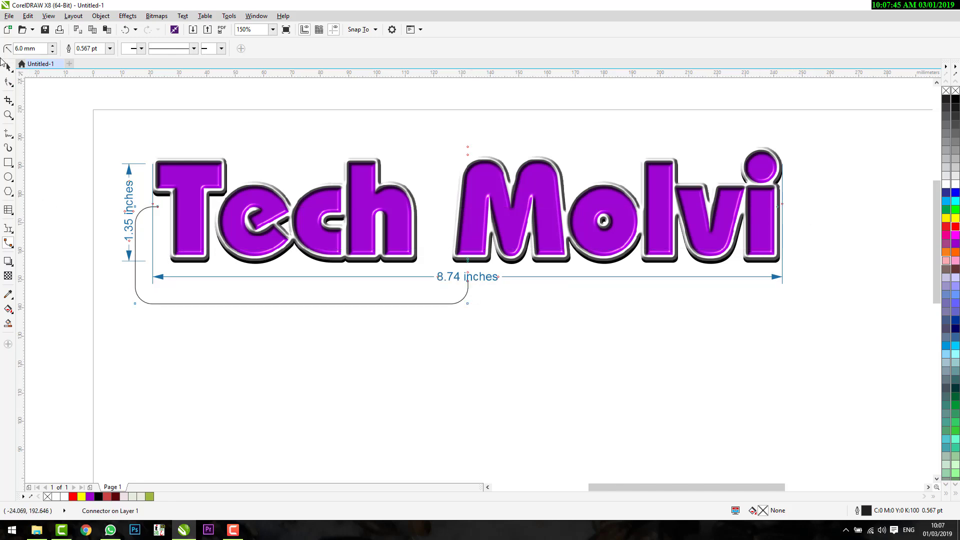
left_click(6, 68)
left_click(154, 256)
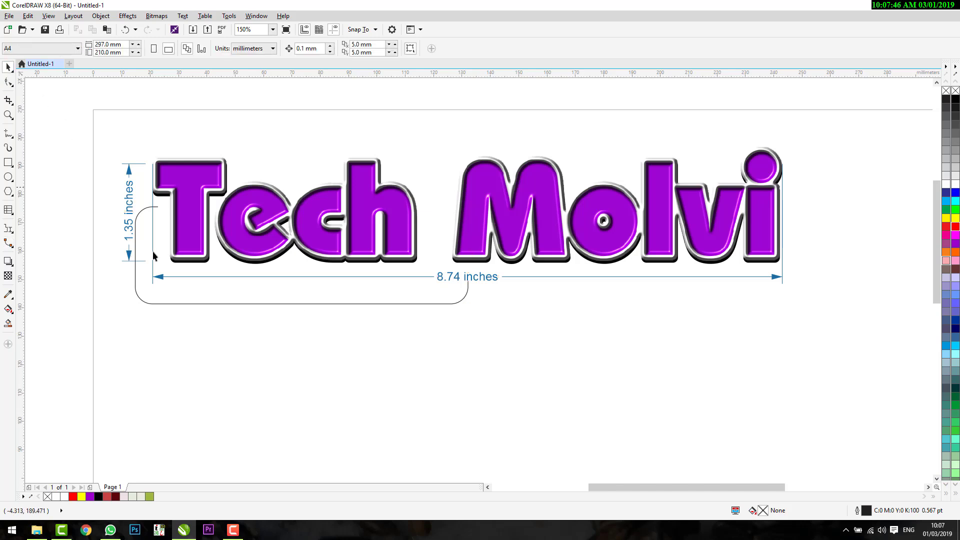
Step: Delete the rounded connector between the heading and its width dimension
left_click(148, 302)
key("Delete")
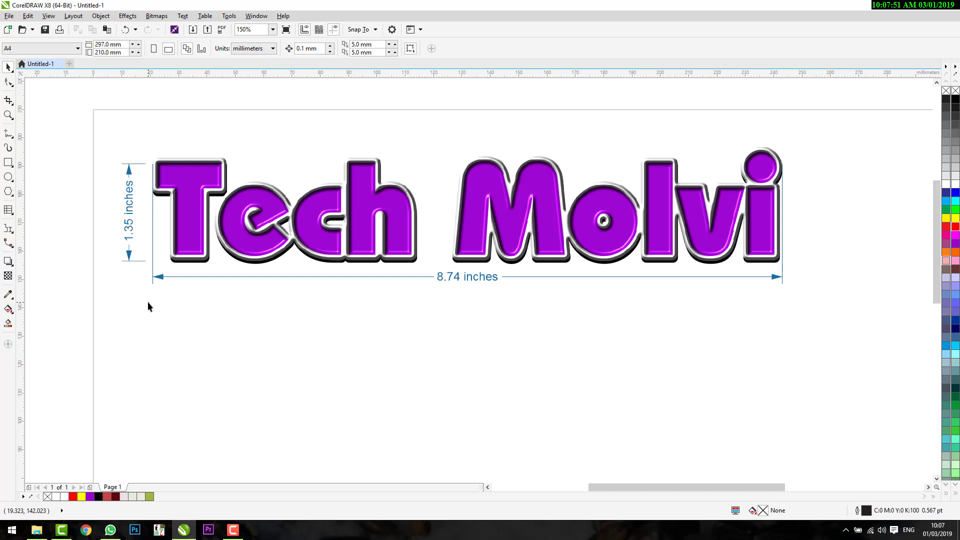
left_click(8, 261)
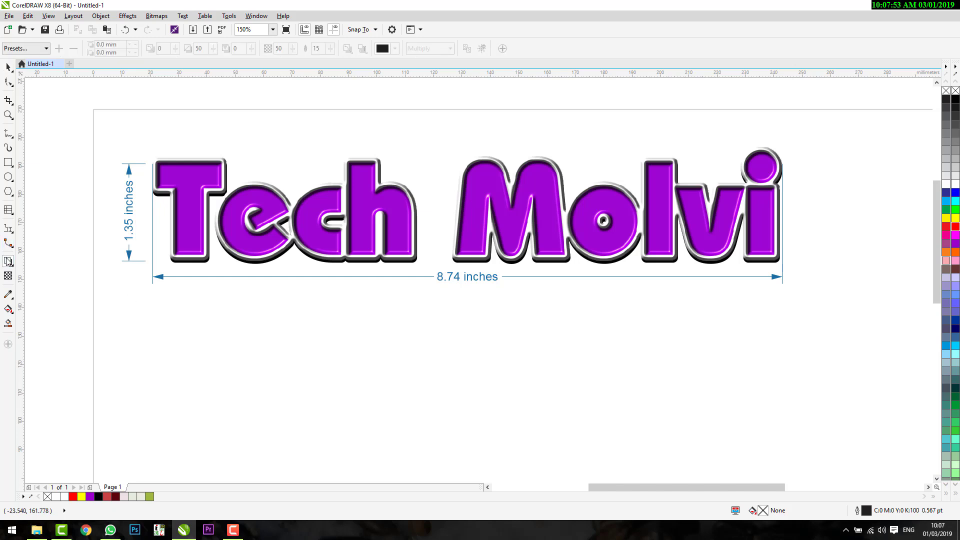
left_click(8, 261)
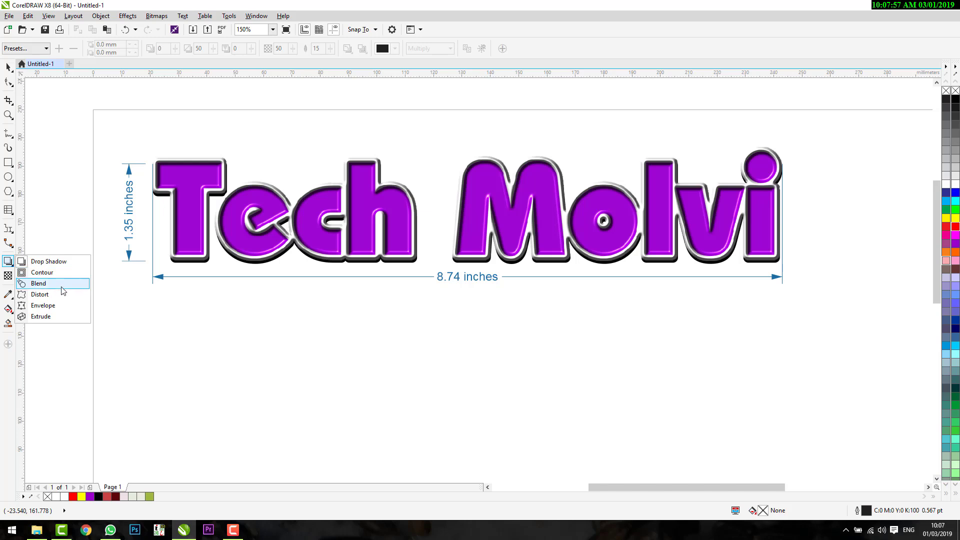
Step: Draw a five-pointed star below the word Tech, clear of the width dimension, and scale it to about 51 by 43 mm
mouse_move(8, 191)
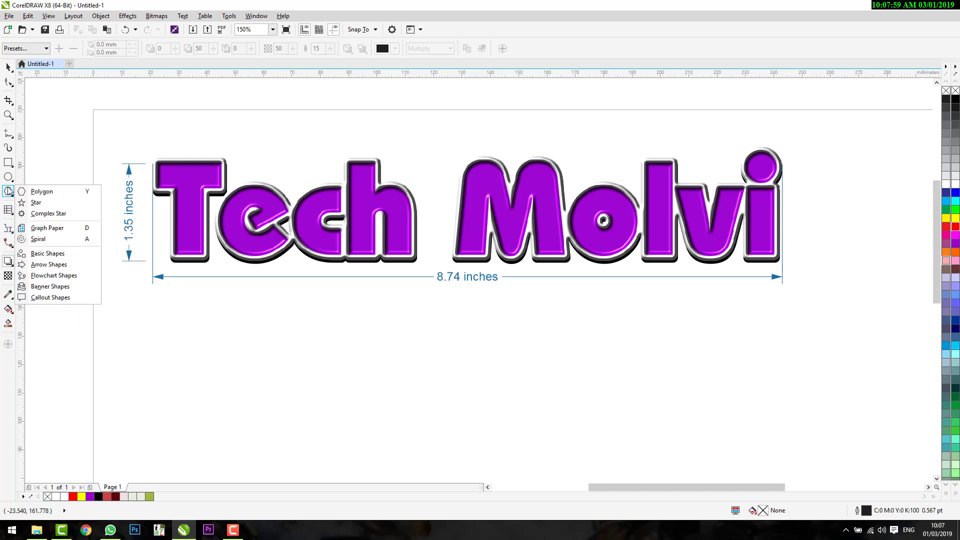
left_click(8, 190)
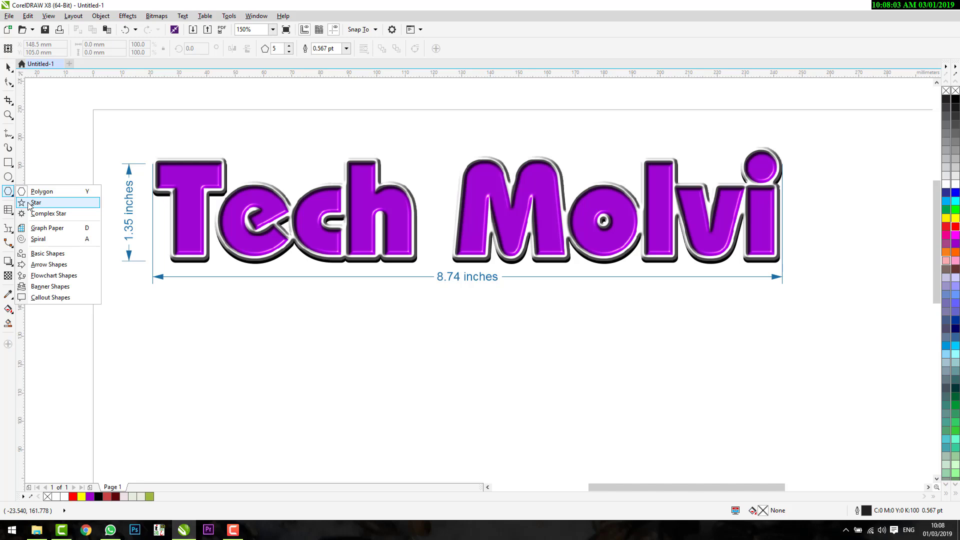
left_click(30, 203)
left_click_drag(302, 309, 378, 385)
left_click(9, 67)
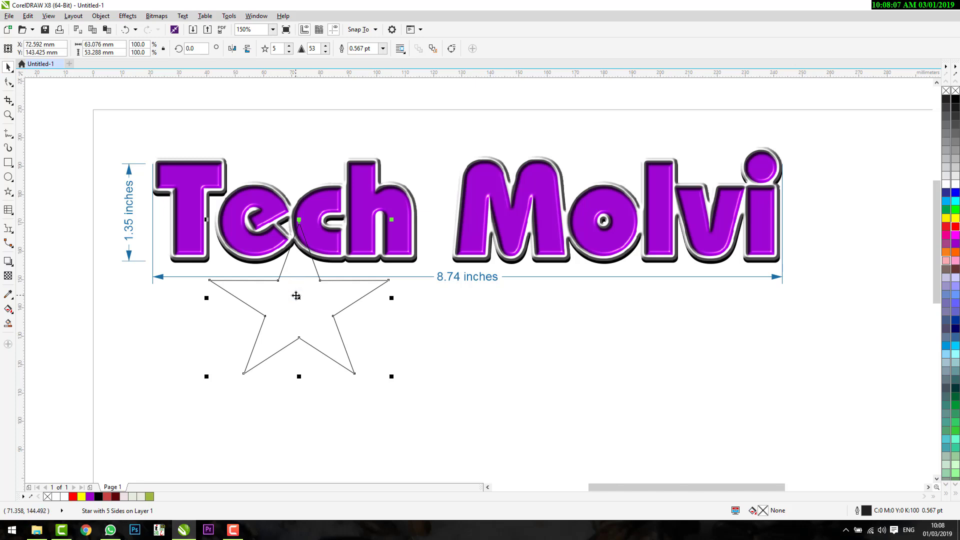
left_click_drag(297, 296, 300, 353)
left_click_drag(396, 279, 375, 288)
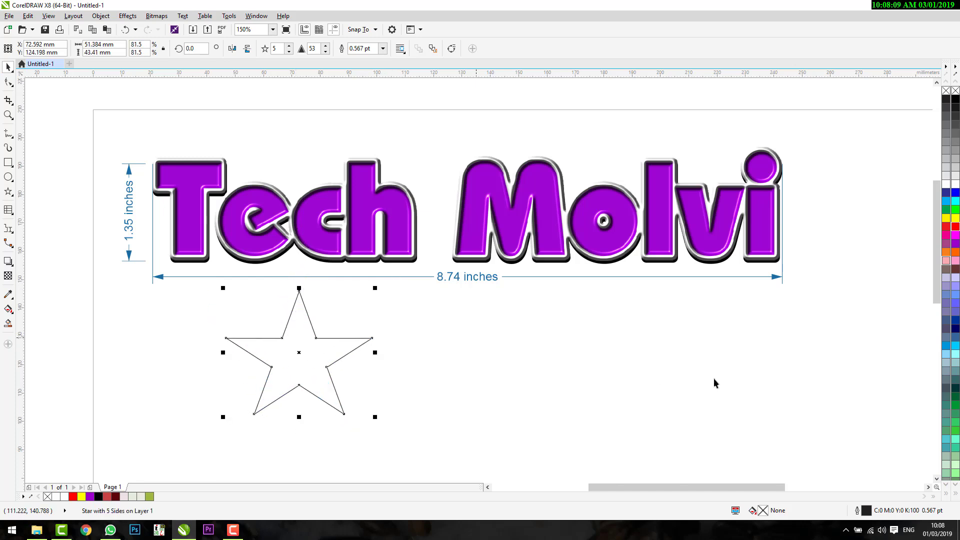
Step: Fill the star with red (#FF0000) and remove its outline
left_click(955, 325)
left_click(955, 227)
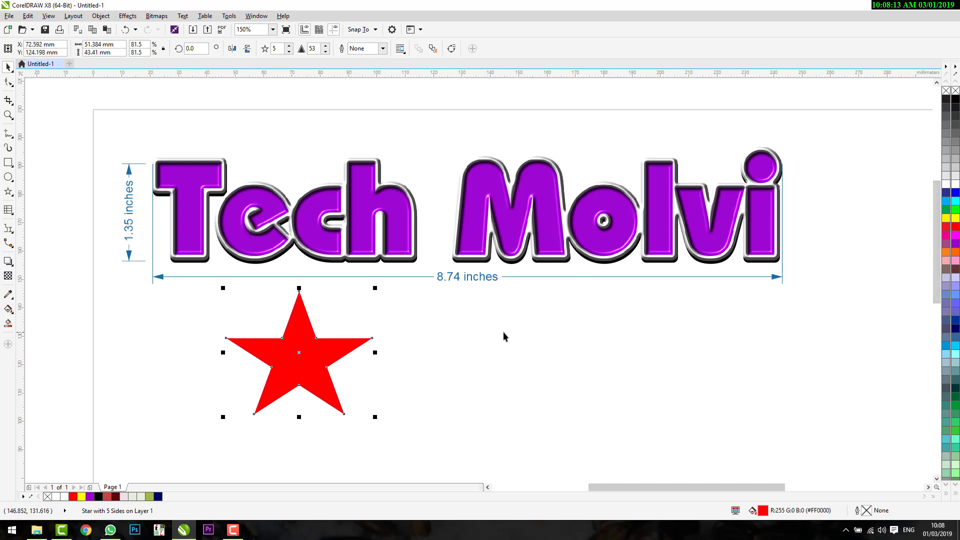
left_click(439, 339)
left_click(310, 325)
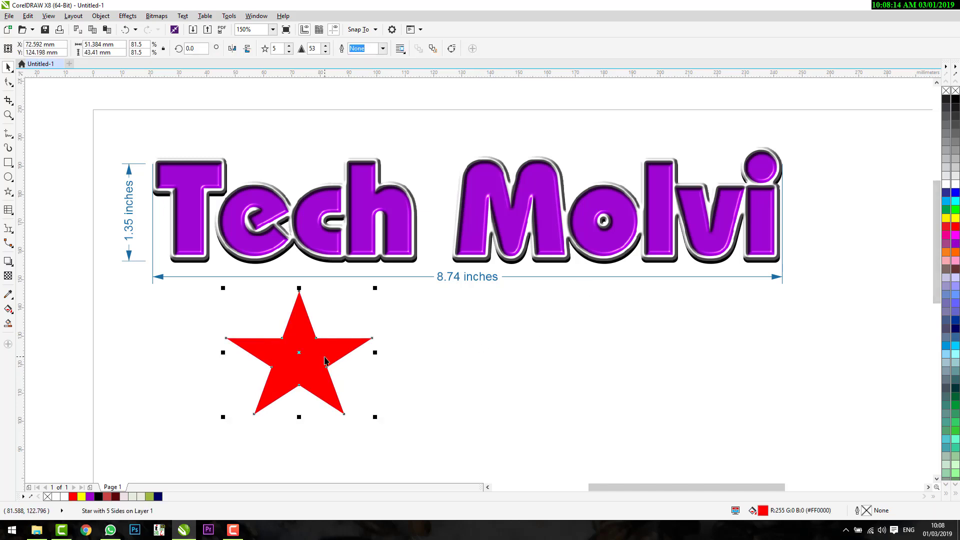
Step: Add a perspective drop shadow to the star, cast from its base towards the upper left
left_click(7, 262)
left_click(27, 262)
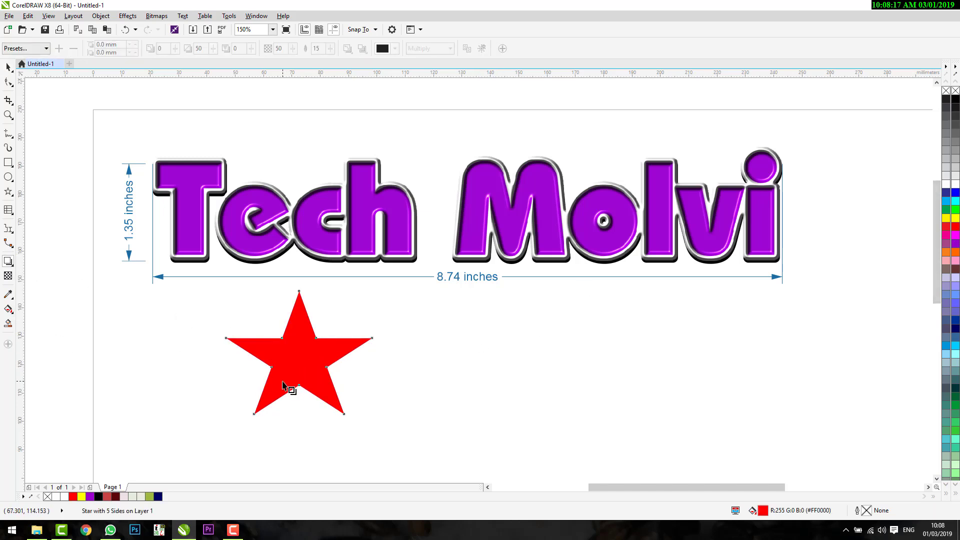
left_click_drag(298, 413, 231, 367)
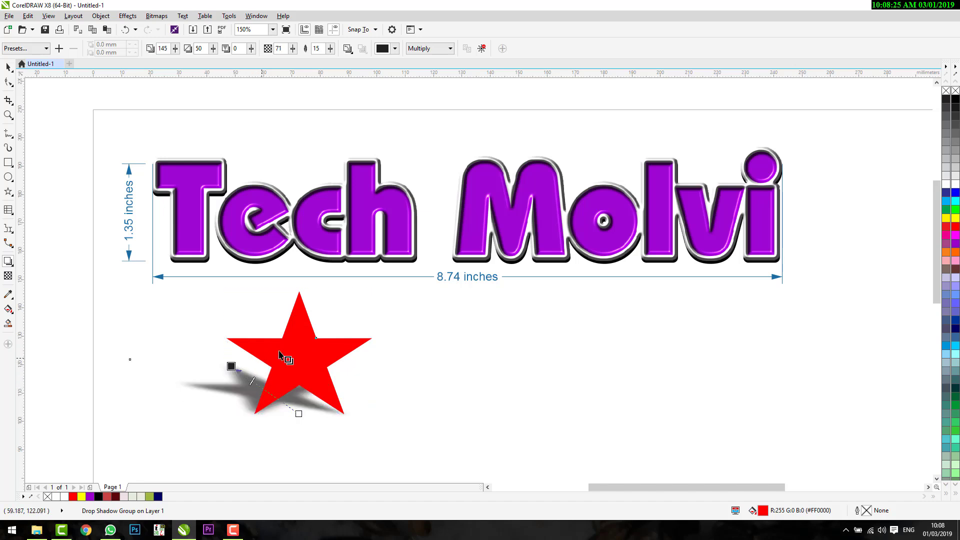
Step: Try the Flat Bottom Left and Flat Top Right shadow presets on the star, and pull the latter's shadow in to about 1 mm offset
left_click(34, 49)
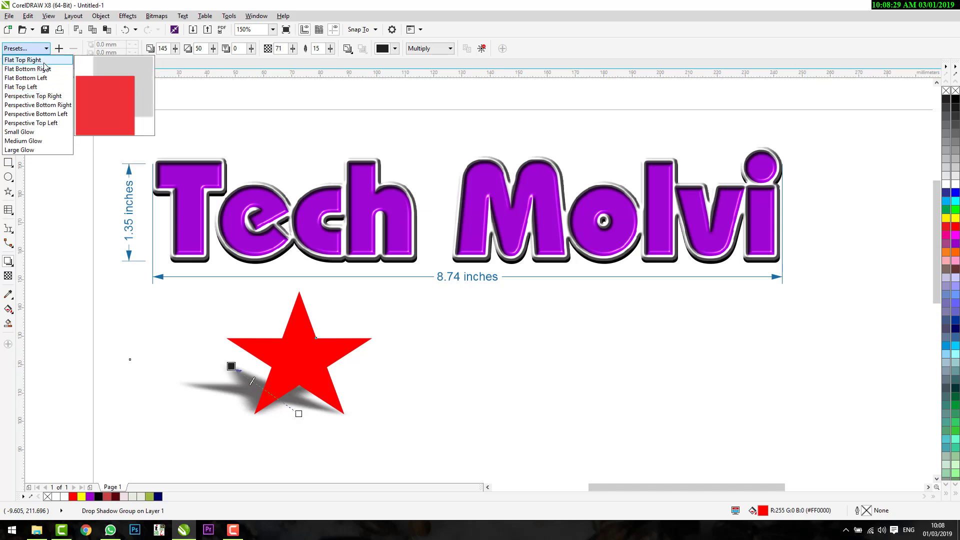
left_click(42, 78)
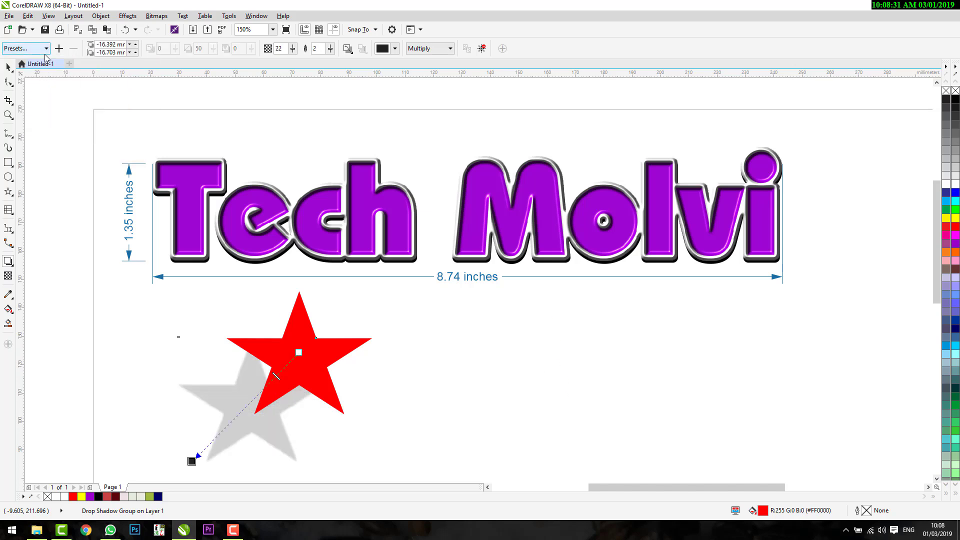
left_click(31, 48)
left_click(32, 61)
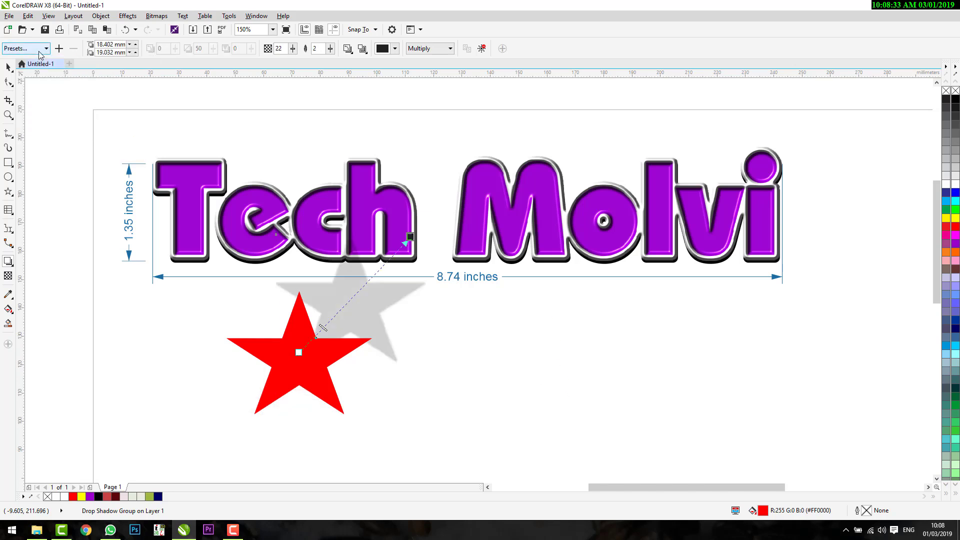
left_click_drag(409, 235, 341, 286)
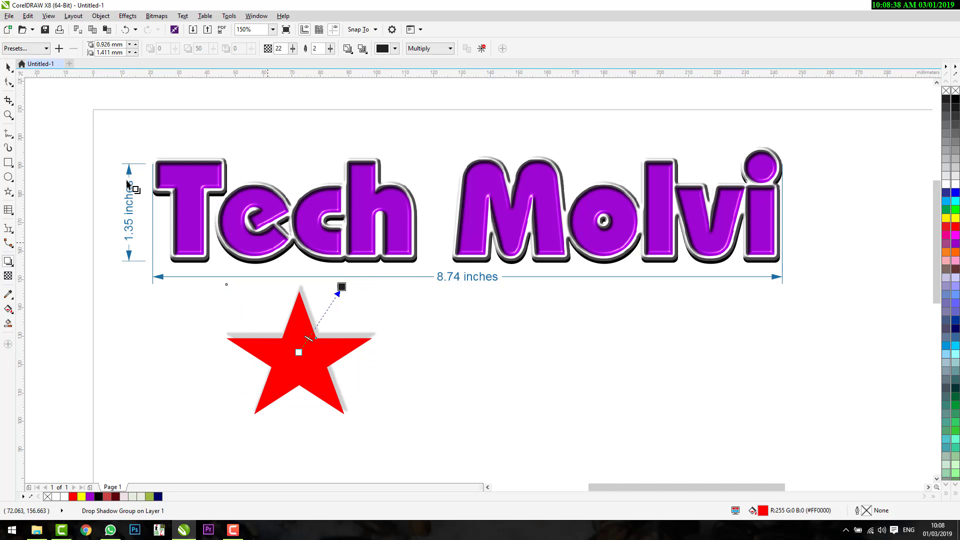
Step: Apply the Perspective Top Right shadow preset to the star and stretch the shadow slightly further up and right
left_click(30, 48)
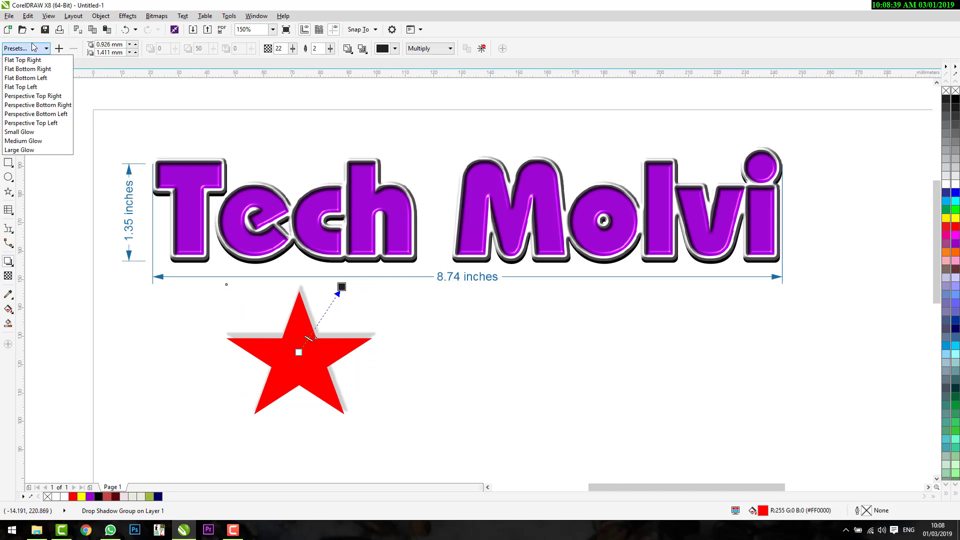
left_click(40, 96)
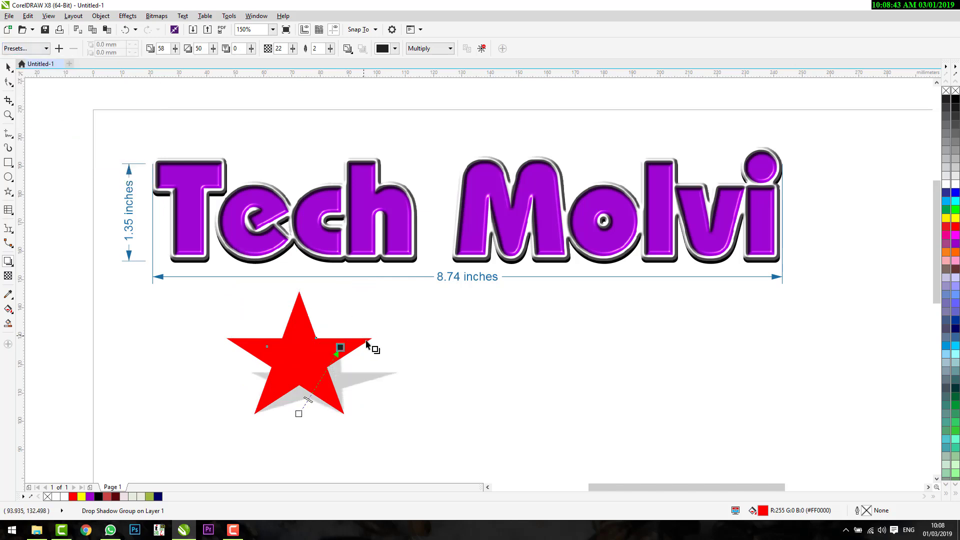
left_click_drag(343, 345, 355, 323)
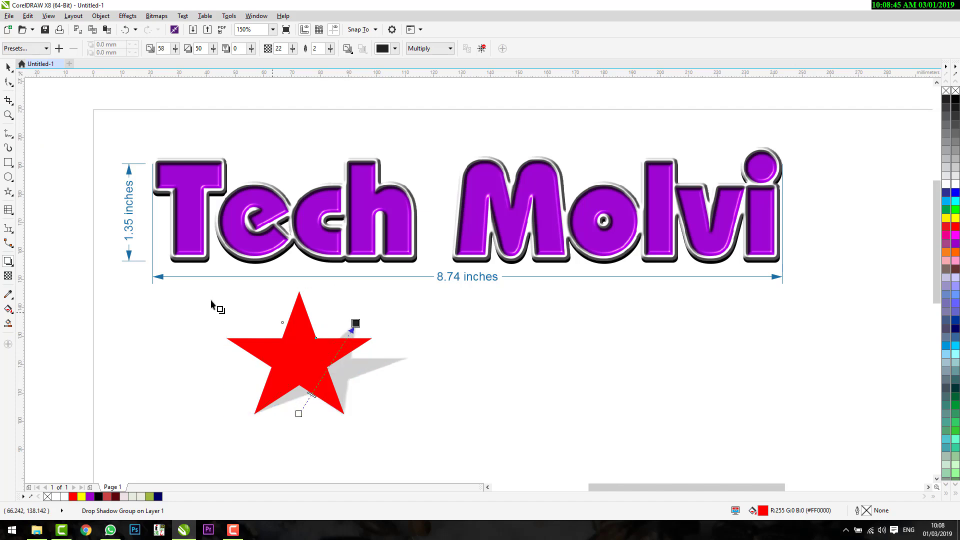
Step: Apply the Small Glow preset to the star and colour the glow blue (C79 M54 Y0 K0)
left_click(45, 48)
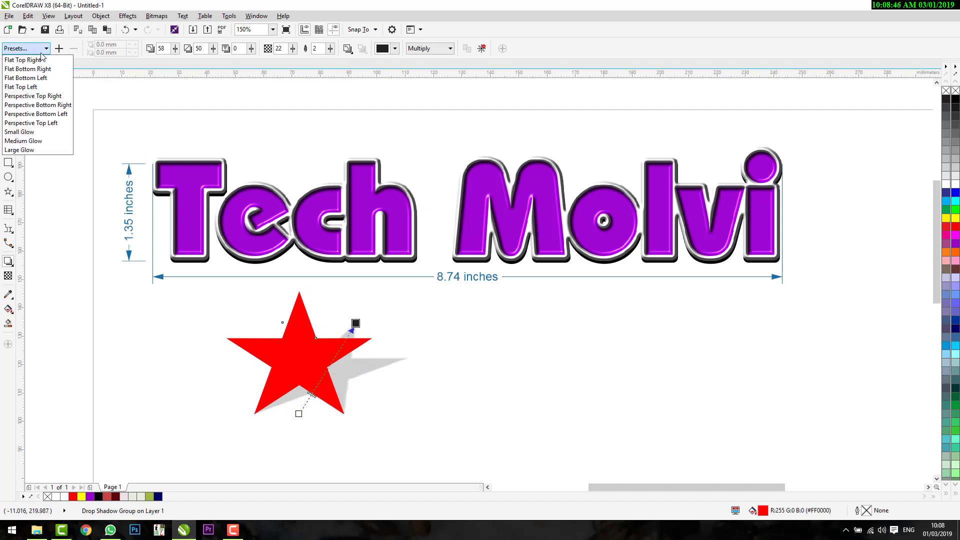
left_click(30, 142)
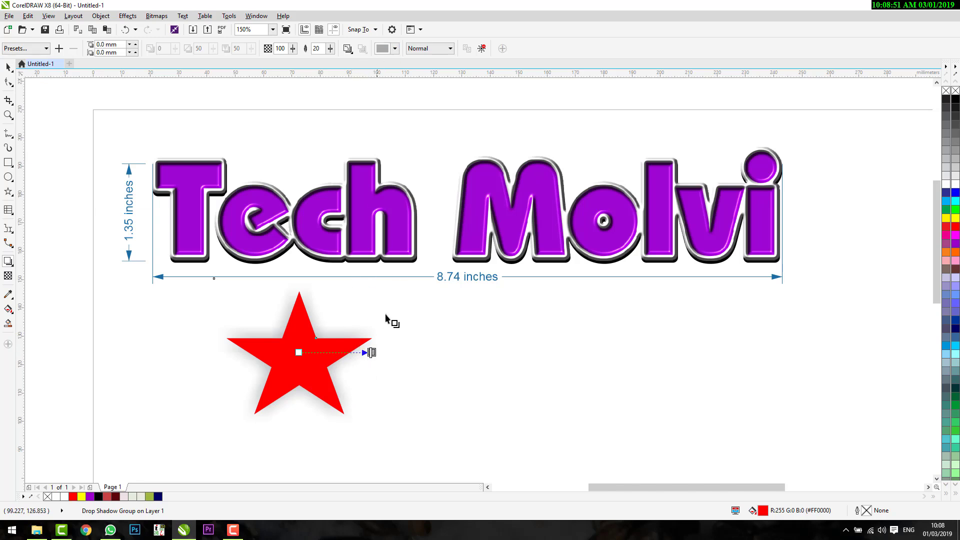
left_click(395, 49)
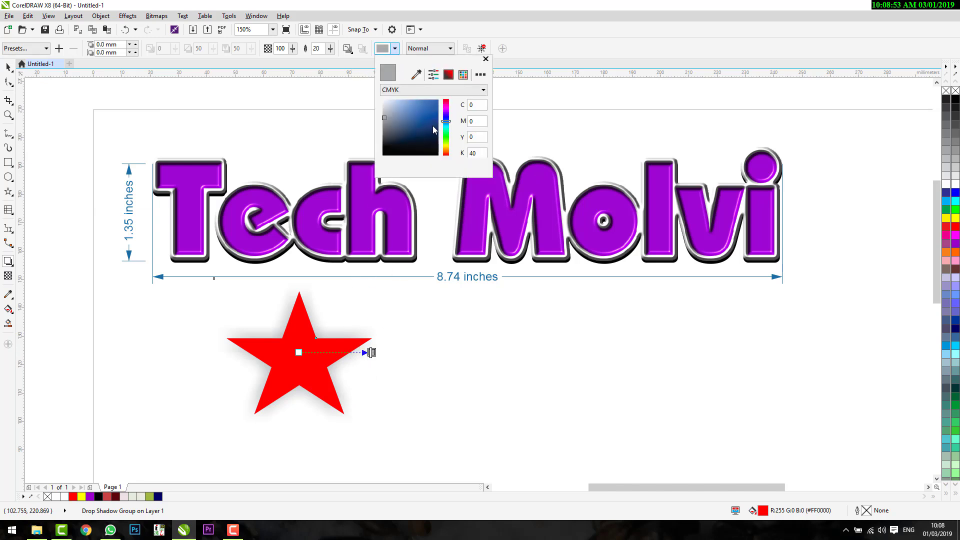
left_click(426, 104)
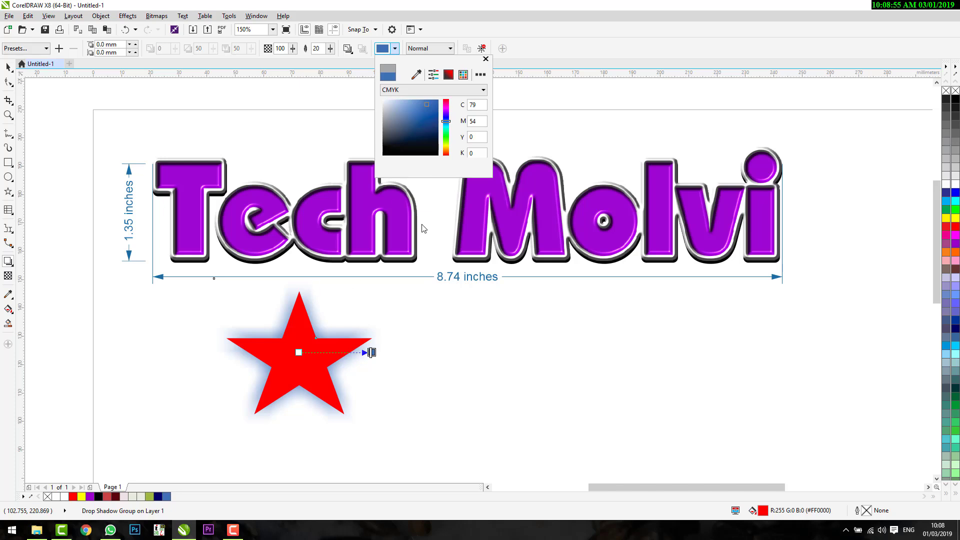
Step: Set the feathering direction of the star's small blue glow to Outside
left_click(347, 50)
left_click(348, 48)
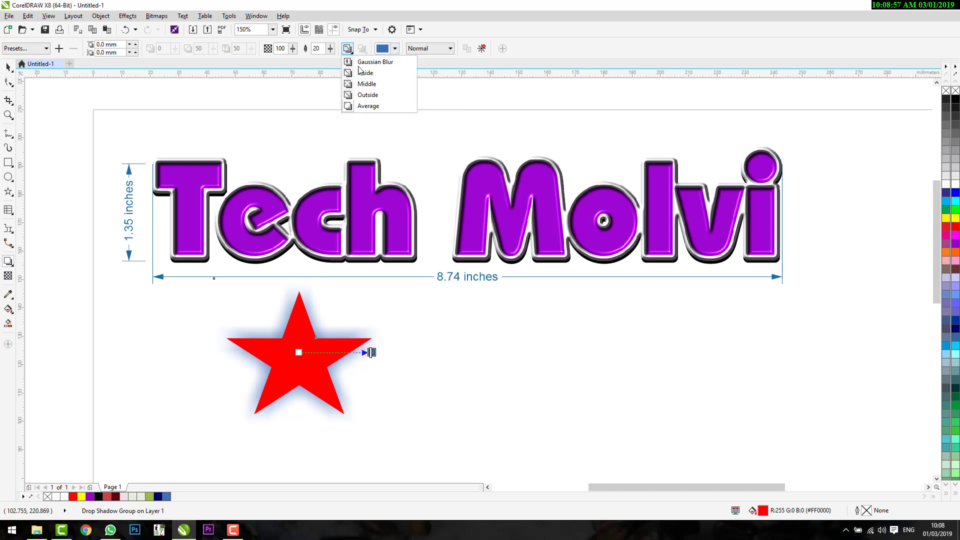
left_click(370, 97)
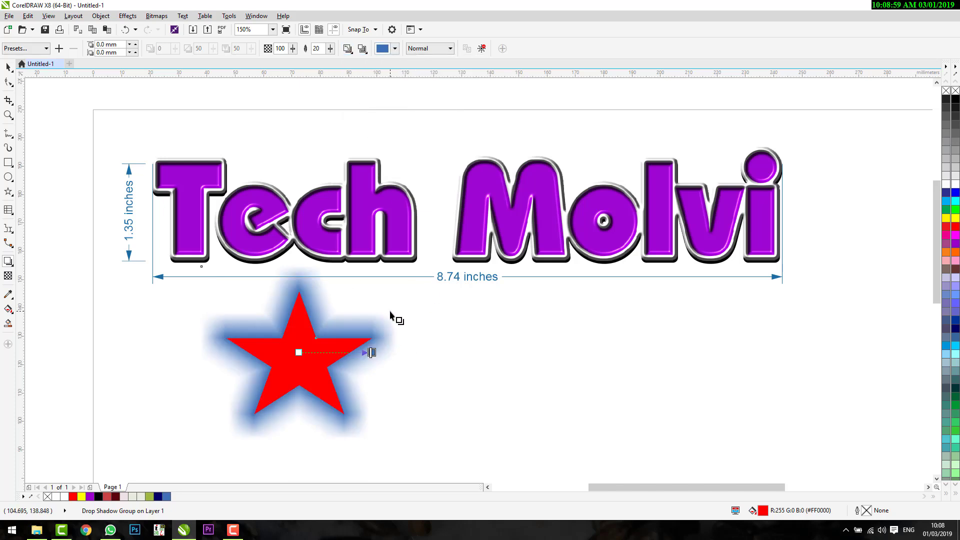
Step: Apply the Medium Glow preset to the star, followed by the Large Glow preset
left_click(25, 49)
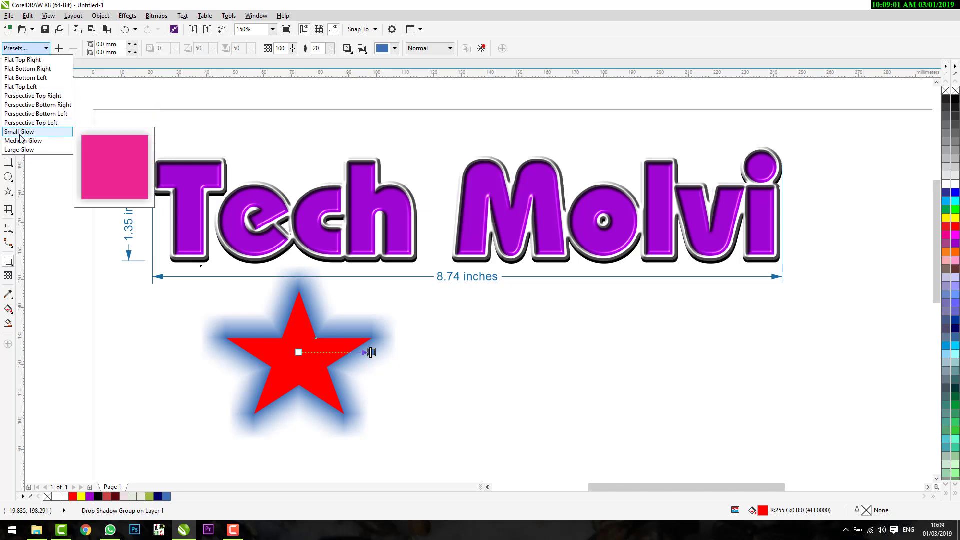
left_click(18, 141)
left_click(25, 48)
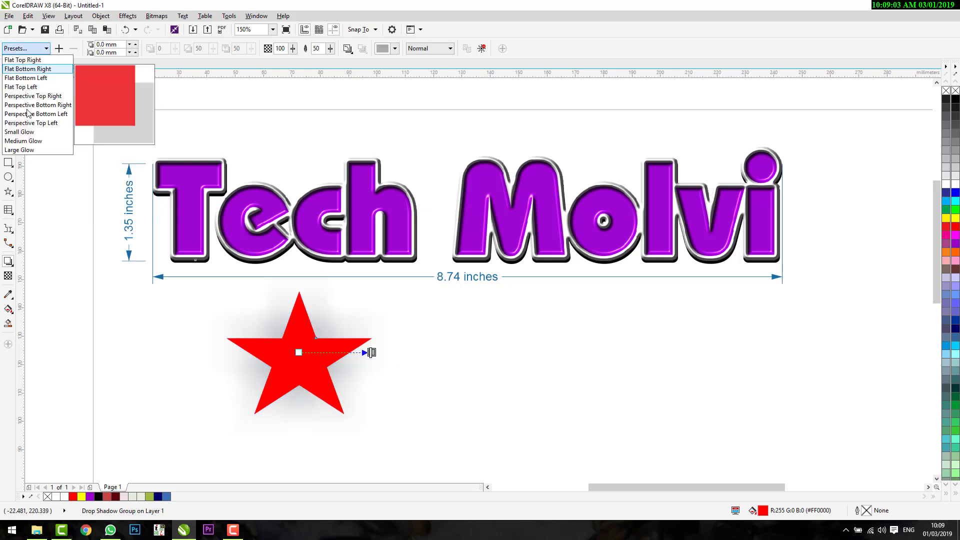
left_click(19, 150)
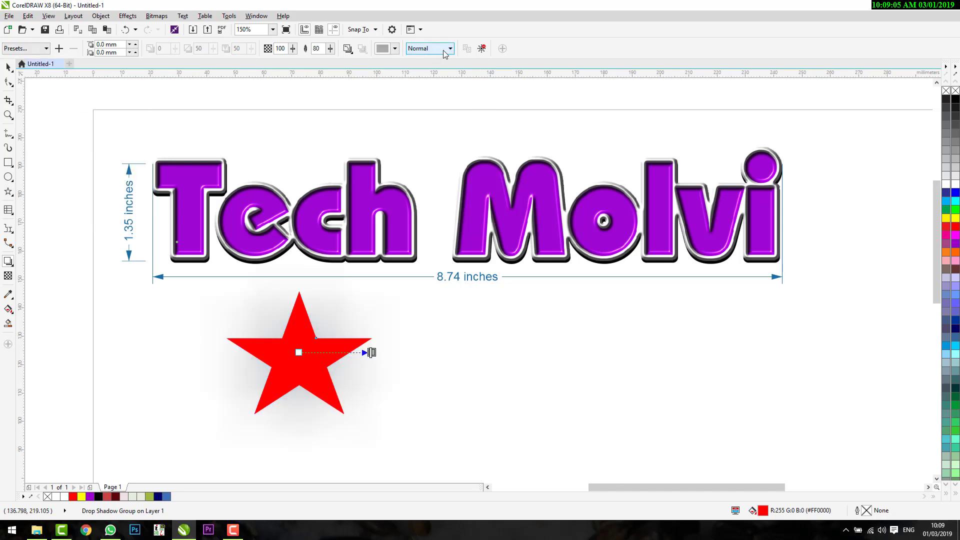
Step: Set the large glow's feathering direction to Outside and its colour to light blue (C49 M26 Y0 K0)
left_click(348, 48)
left_click(360, 95)
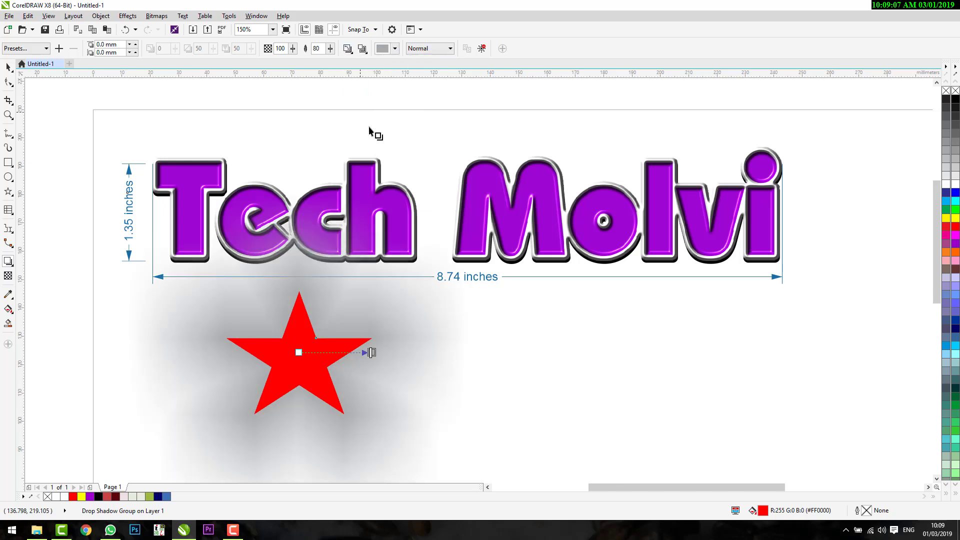
left_click(395, 48)
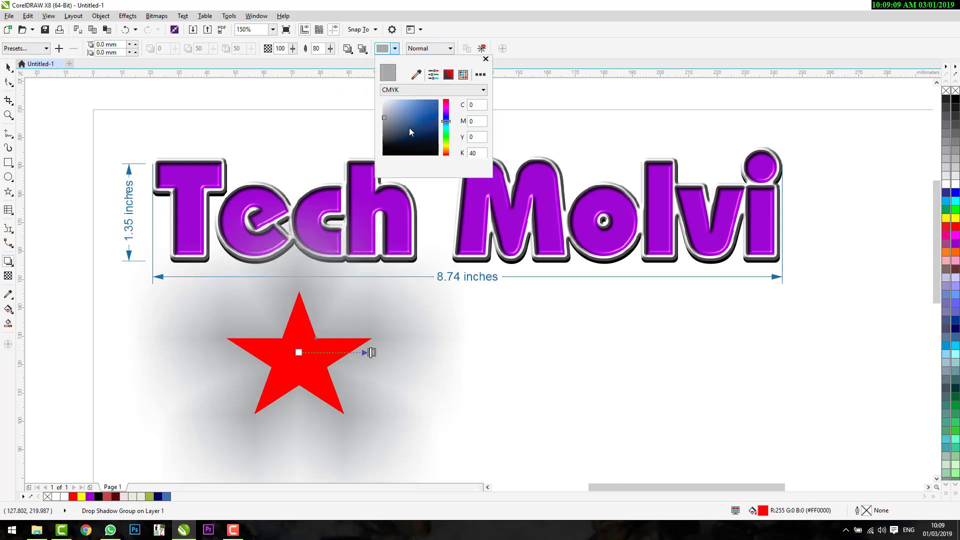
left_click(406, 106)
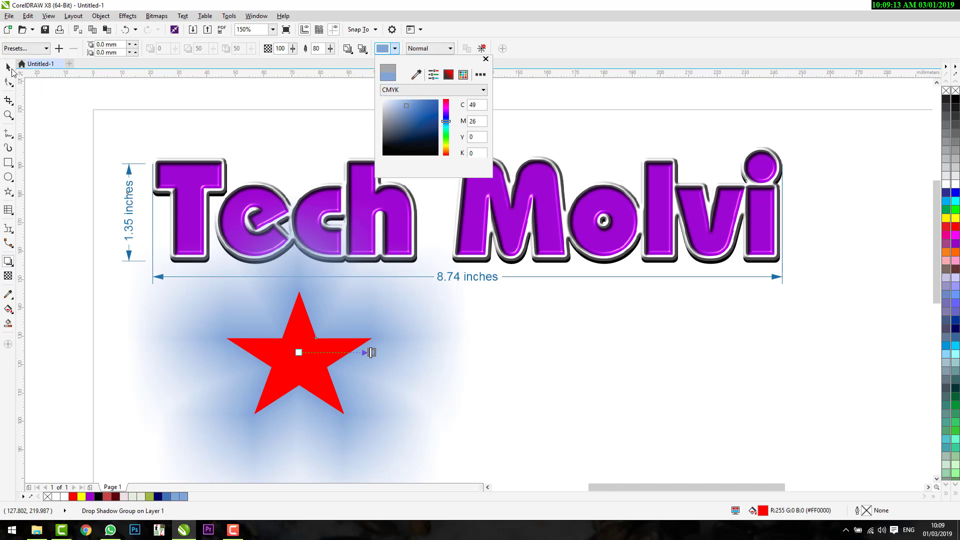
Step: Move the glowing star down off the heading, scale it down proportionally and shift it slightly back up
left_click(11, 71)
scroll(315, 285, "down", 2)
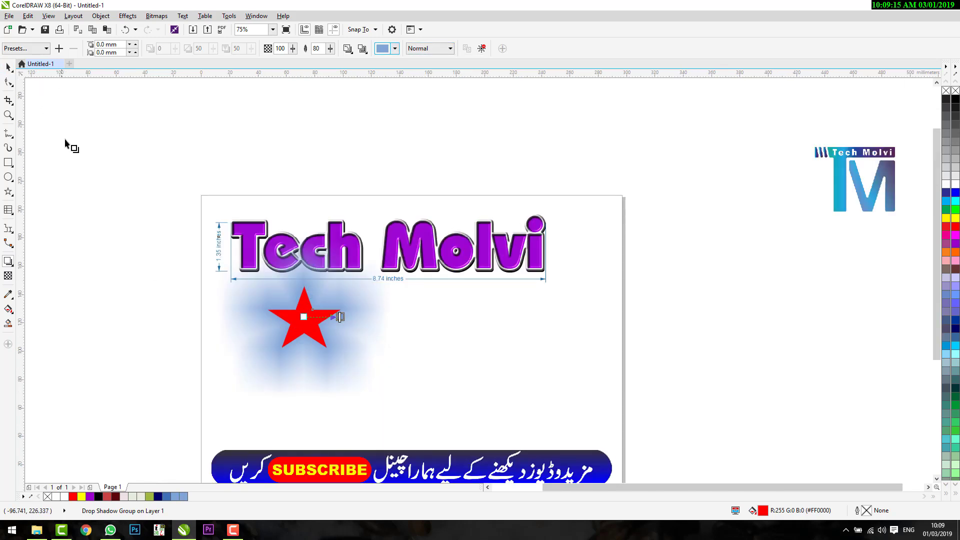
left_click(9, 66)
left_click_drag(348, 305, 349, 345)
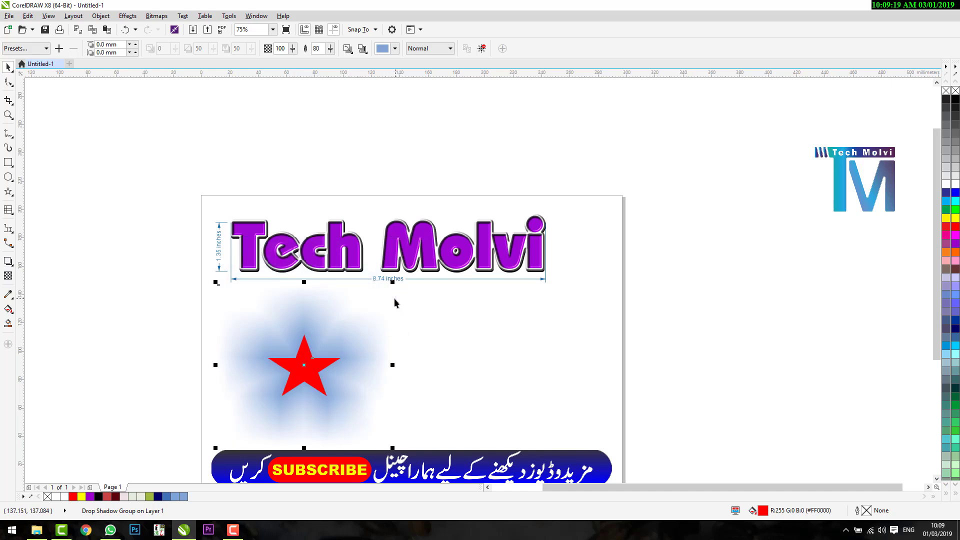
left_click_drag(393, 282, 368, 305)
left_click_drag(321, 343, 327, 320)
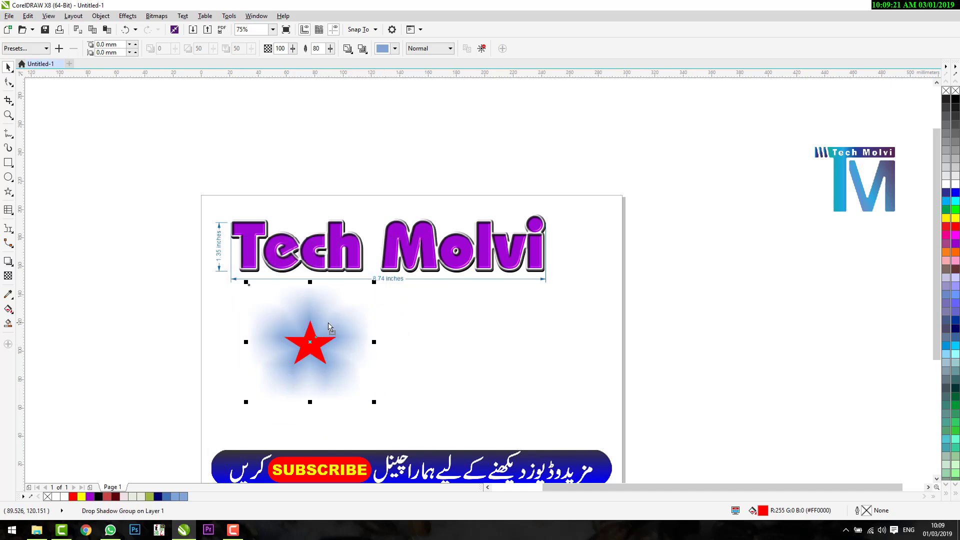
Step: Undo the star's resizing and moves along with its light blue, outside-feathered glow settings
key("ctrl+z")
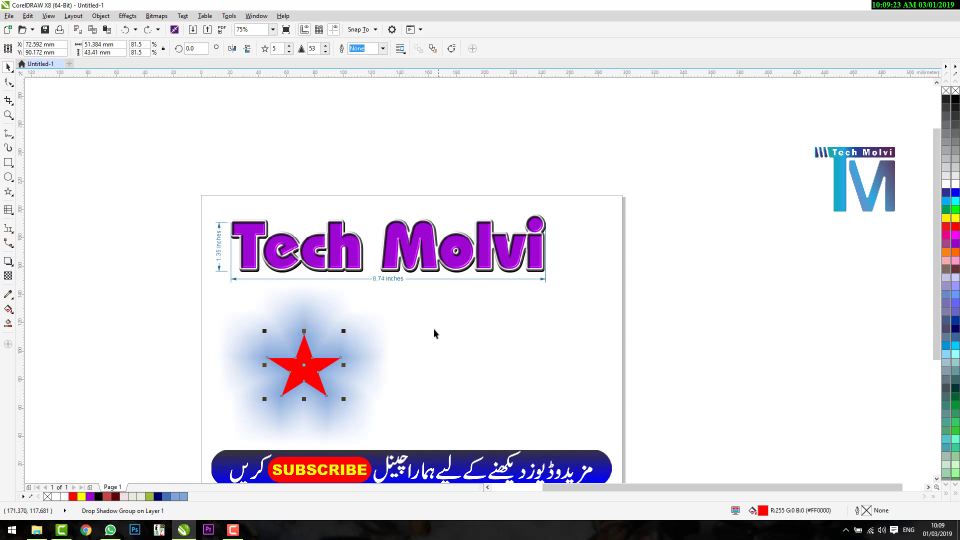
key("ctrl+z")
key("ctrl+z")
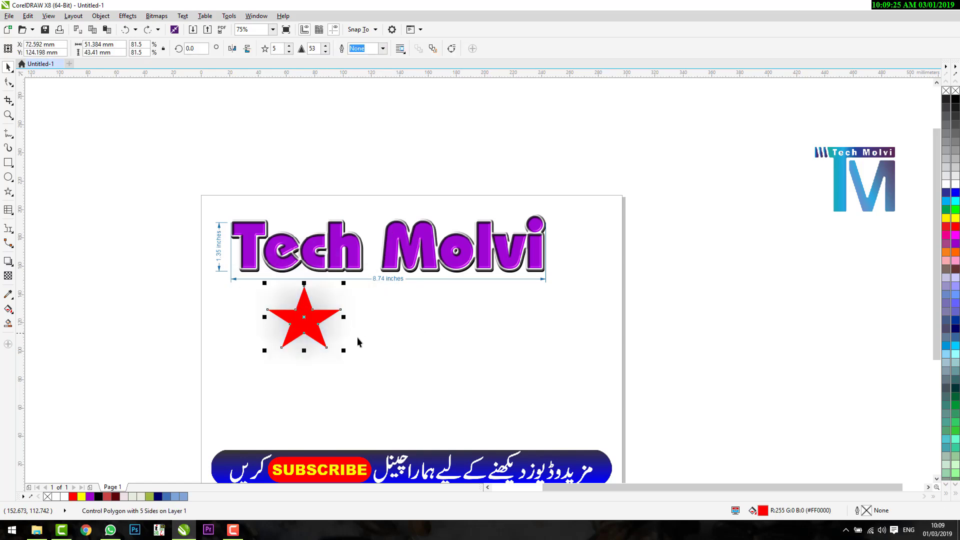
Step: Move the star with its soft shadow slightly down and to the left
left_click(293, 316)
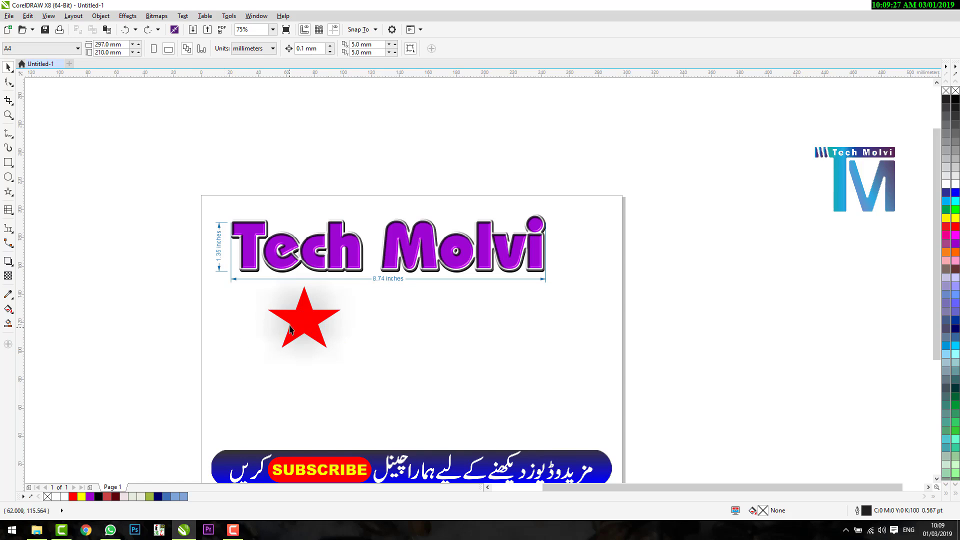
left_click_drag(292, 330, 284, 353)
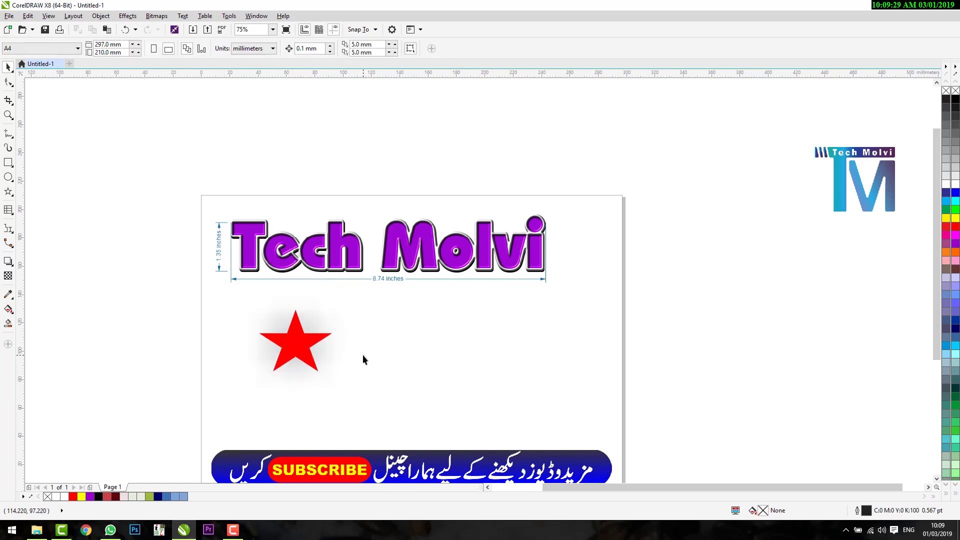
Step: Undo the star's move and every drop shadow and glow preset applied to it
key("ctrl+z")
key("ctrl+z")
key("ctrl+z")
key("ctrl+z")
key("ctrl+z")
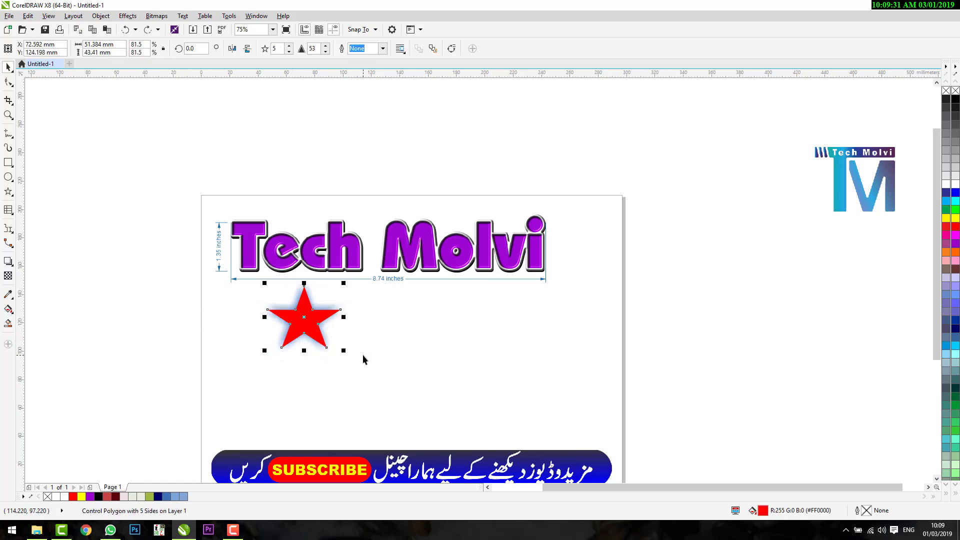
key("ctrl+z")
key("ctrl+z")
key("ctrl+z")
key("ctrl+z")
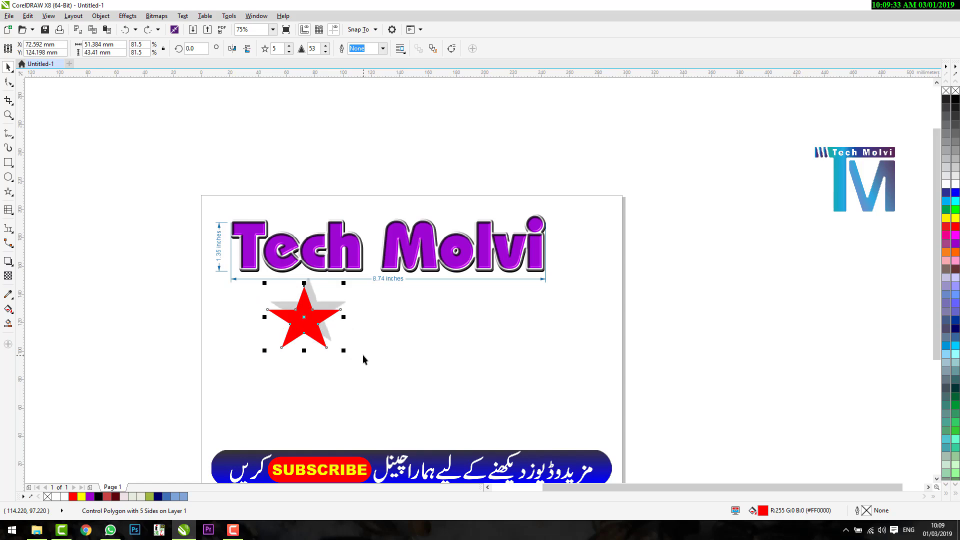
key("ctrl+z")
key("ctrl+z")
key("ctrl+z")
key("ctrl+z")
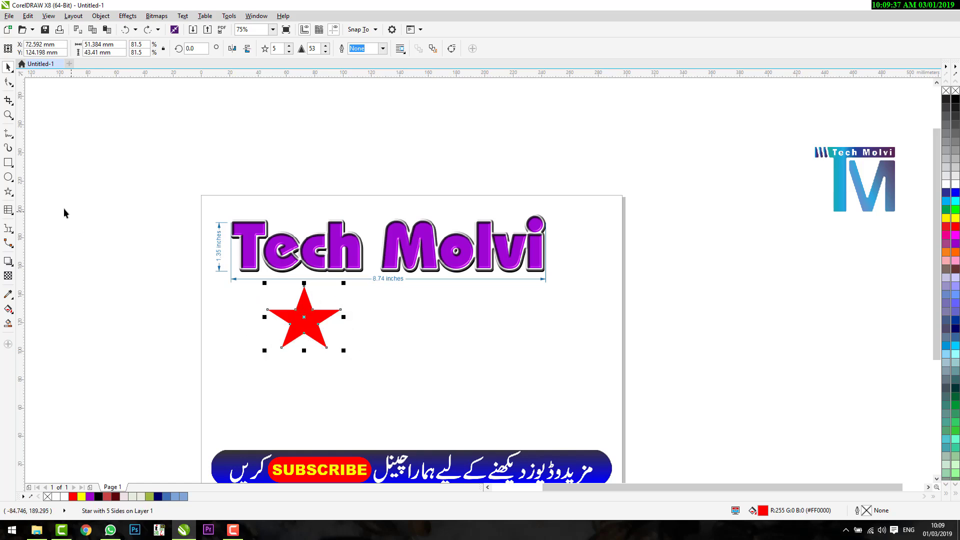
Step: Apply a one-step inward contour with an offset of about 2.69 mm to the red star
left_click(8, 260)
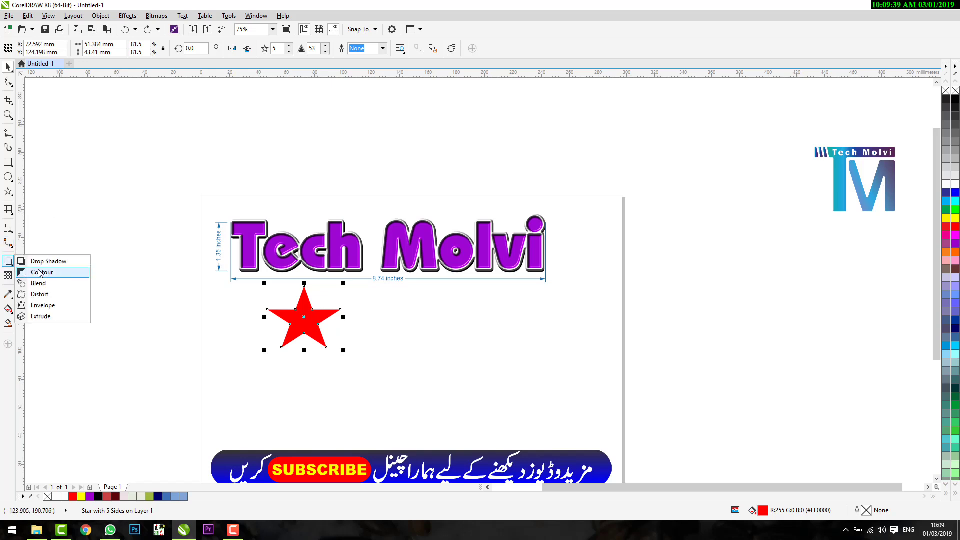
left_click(39, 272)
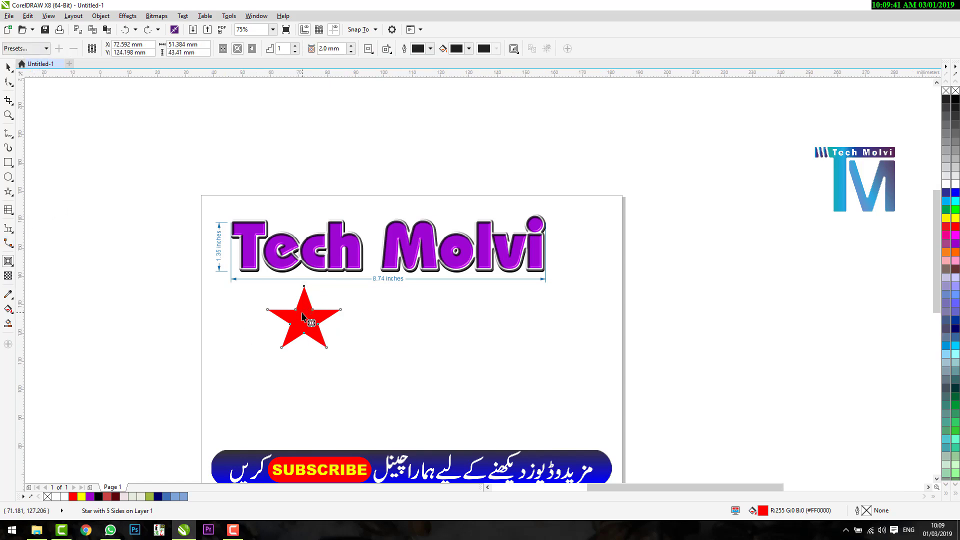
scroll(306, 317, "up", 2)
left_click_drag(308, 270, 303, 344)
left_click(497, 290)
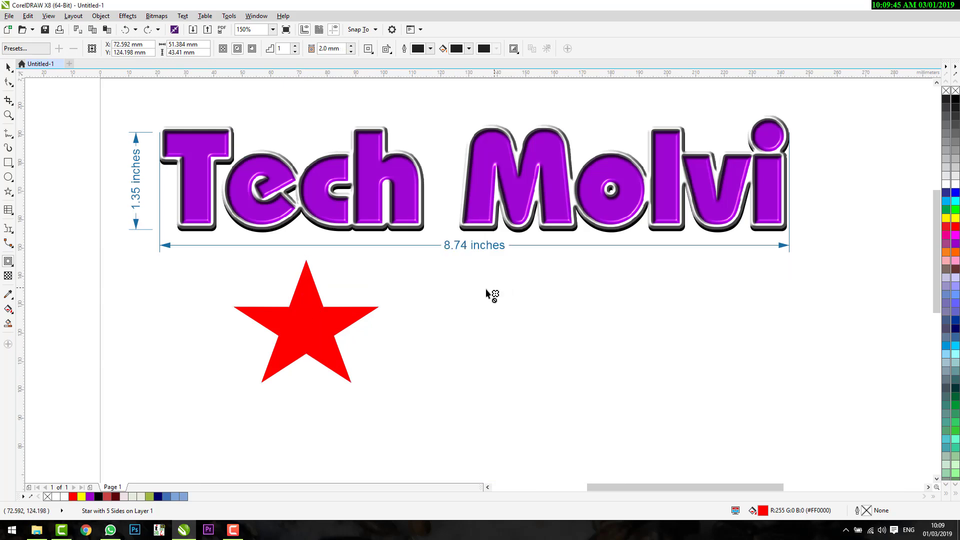
mouse_move(308, 271)
left_mouse_down()
mouse_move(310, 279)
mouse_move(310, 270)
left_mouse_up()
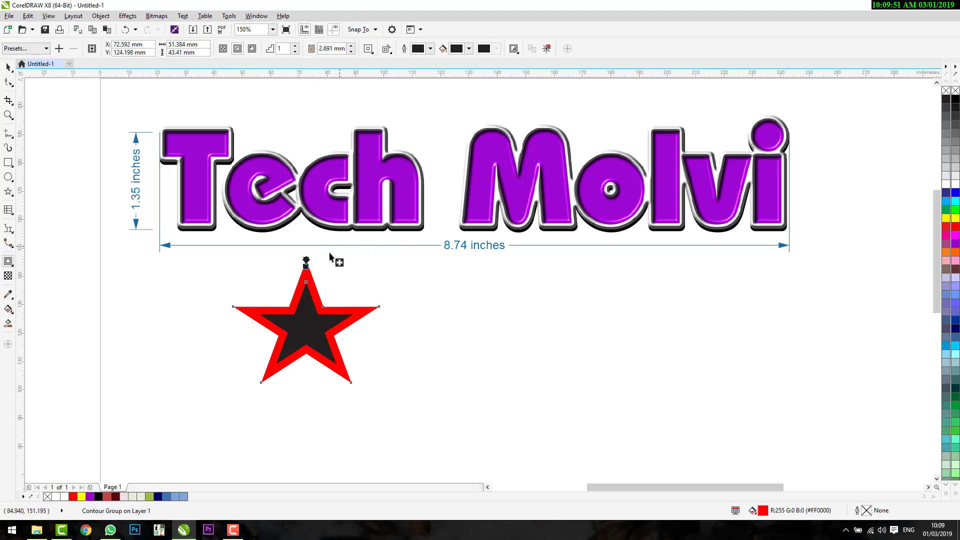
Step: Set the contour's outline colour to pink (C1 M47 Y5 K0) and its fill colour to near-white
left_click(430, 49)
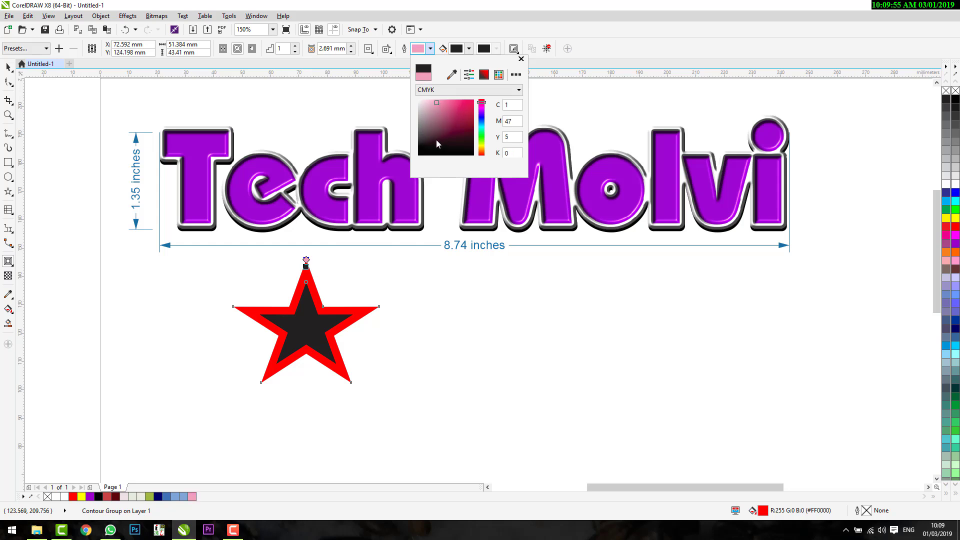
left_click(468, 48)
left_click(468, 48)
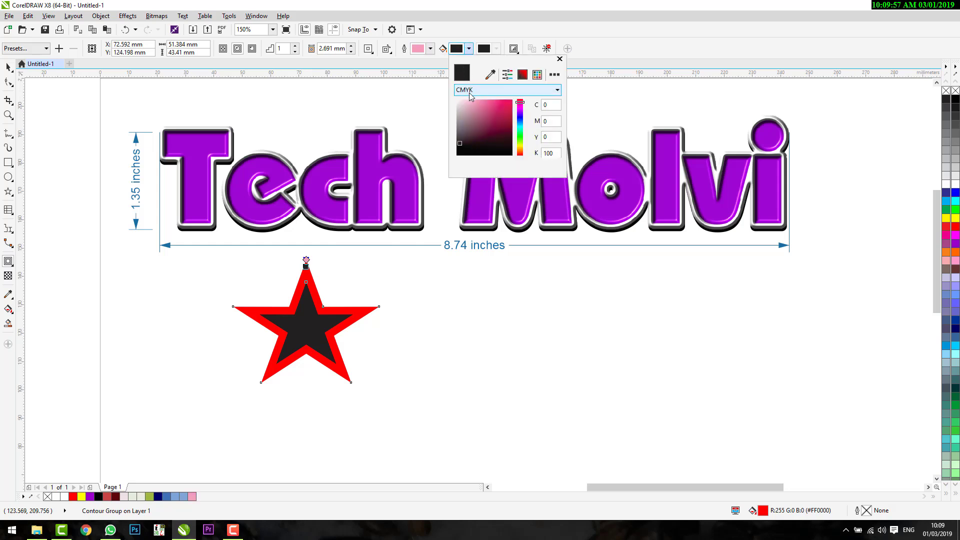
left_click(478, 109)
left_click(498, 52)
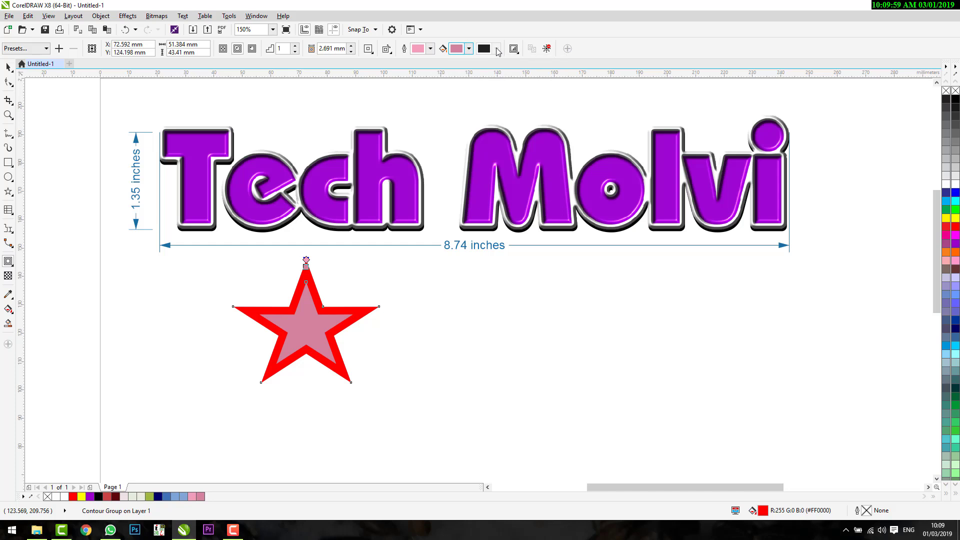
left_click(469, 49)
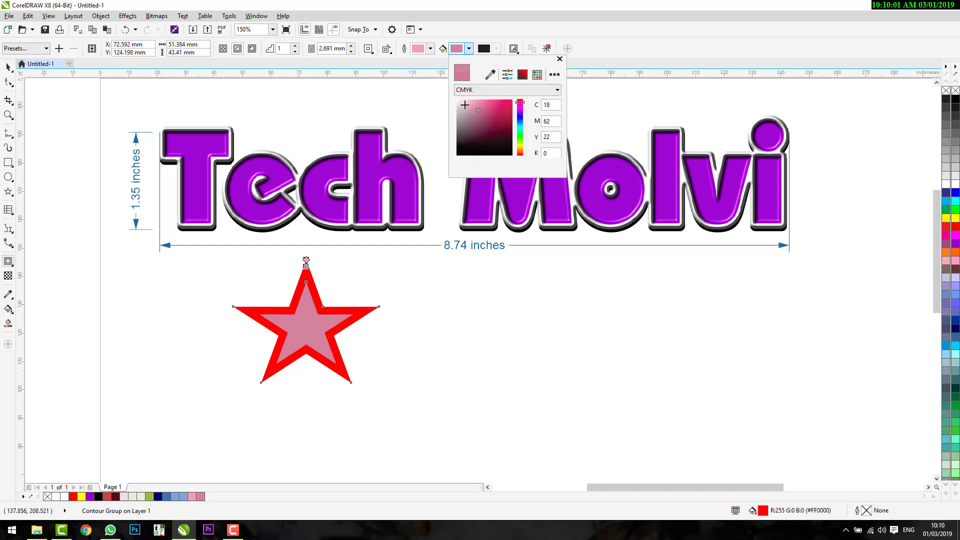
left_click(456, 100)
left_click(310, 280)
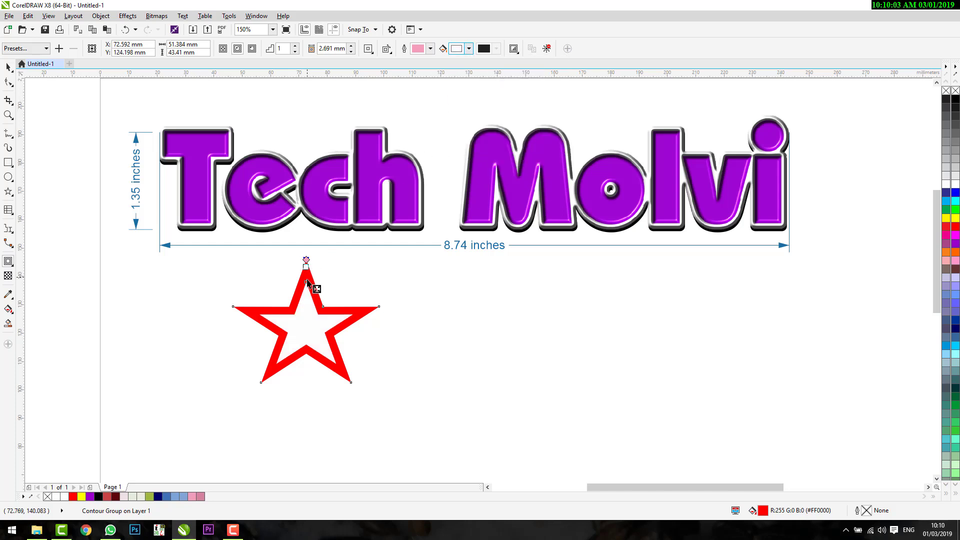
Step: Try a higher number of points on the contoured star, starting with 6, and set it back to 5
left_click(8, 66)
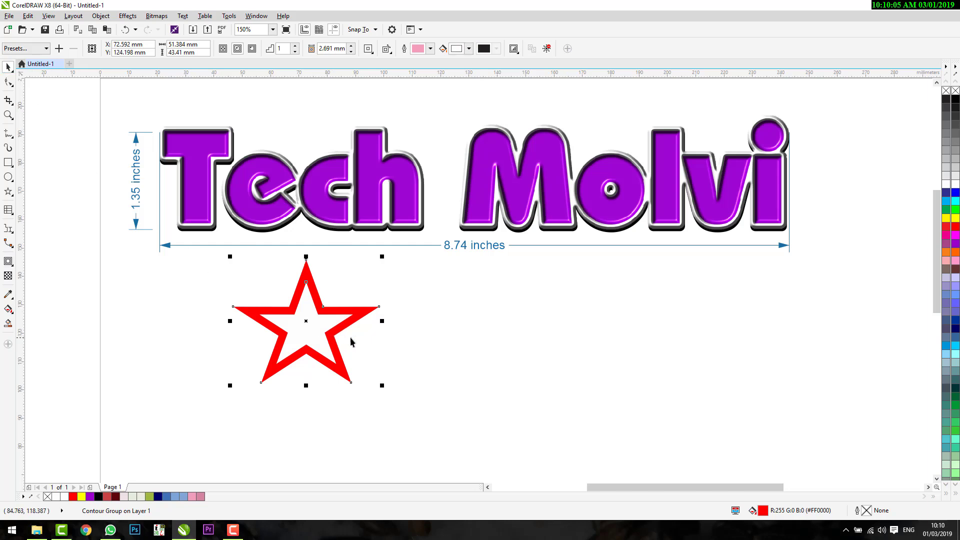
key("F10")
left_click(361, 319)
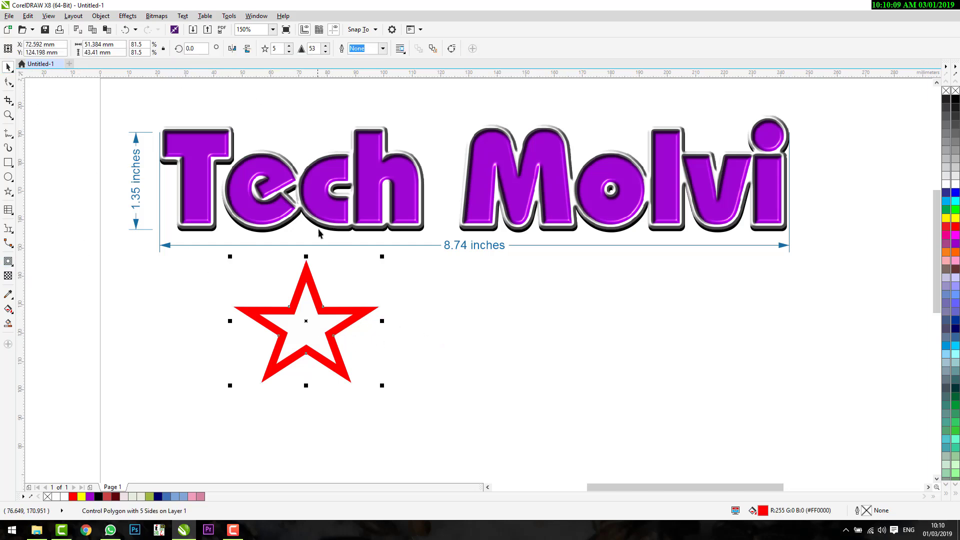
left_click(289, 46)
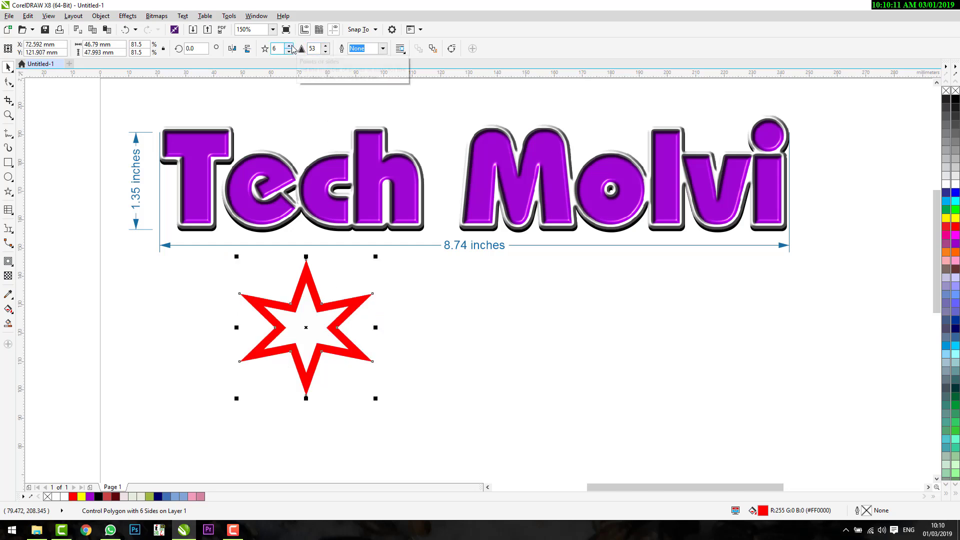
left_click(289, 46)
left_click(289, 52)
left_click(289, 51)
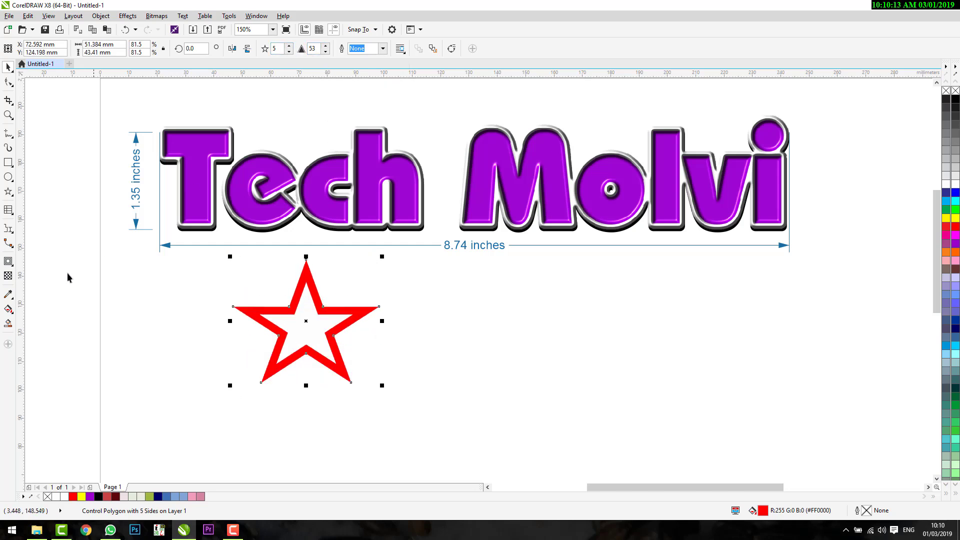
Step: Reselect the star's contour and increase it to 2 contour steps
left_click(4, 263)
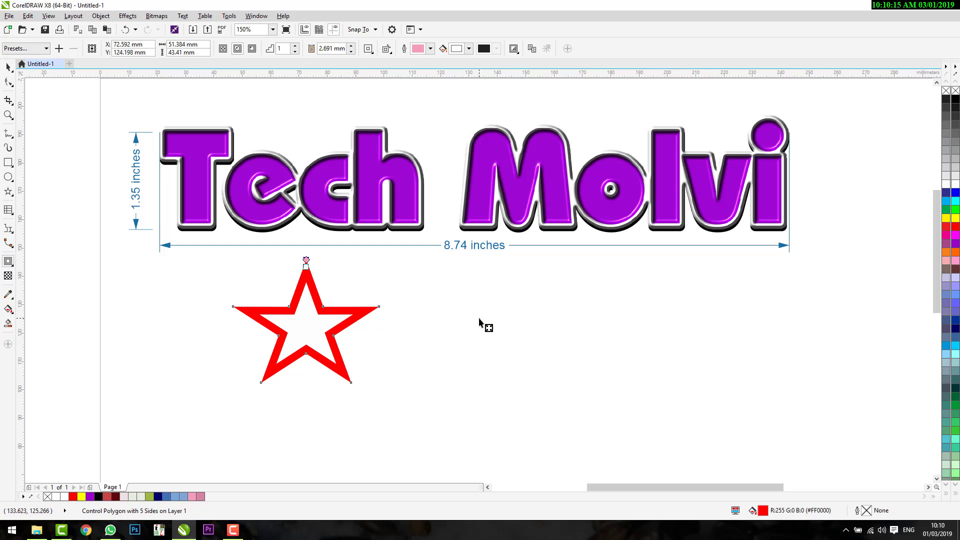
left_click(317, 321)
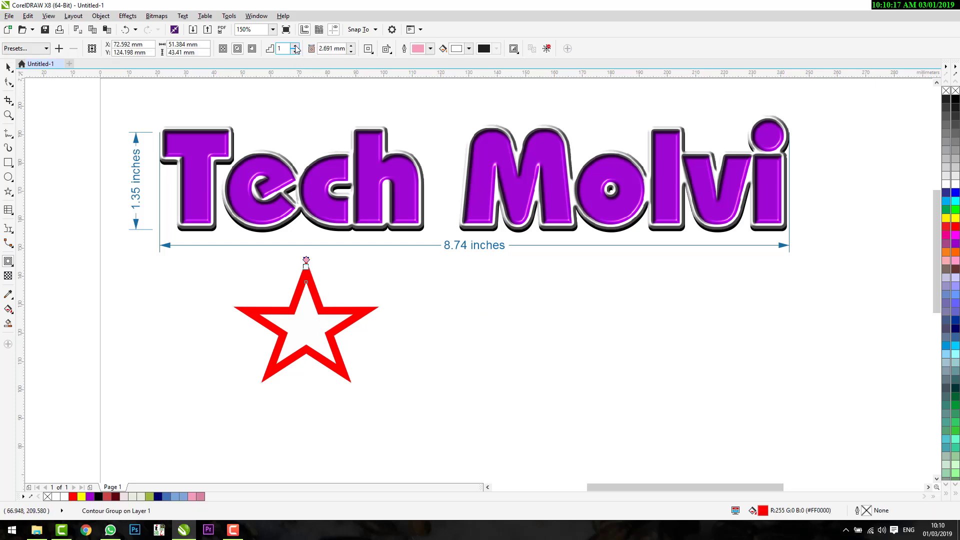
left_click(295, 47)
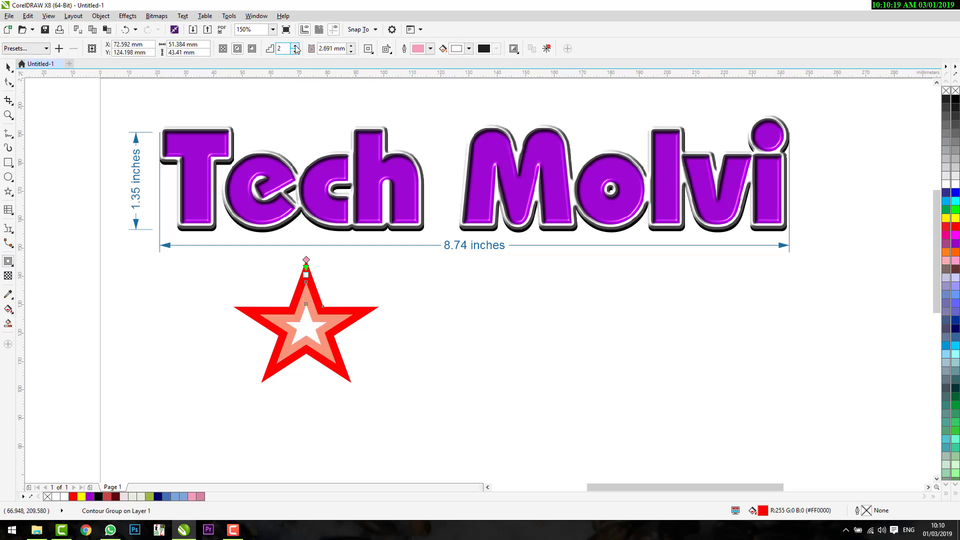
left_click(295, 51)
Step: Refine the contour into a smooth gradient with 932 steps at a 0.025 mm offset
scroll(306, 300, "up", 2)
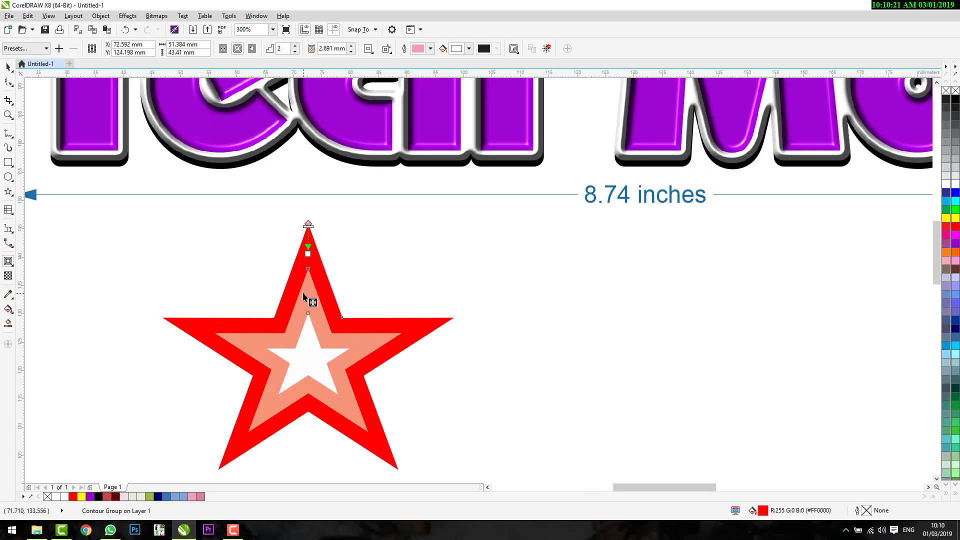
left_click_drag(308, 225, 312, 273)
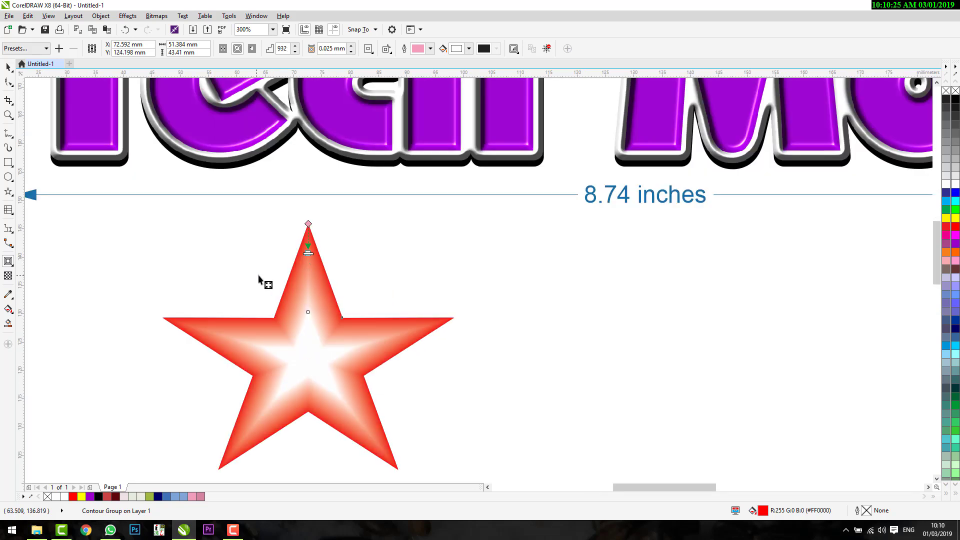
scroll(270, 277, "down", 2)
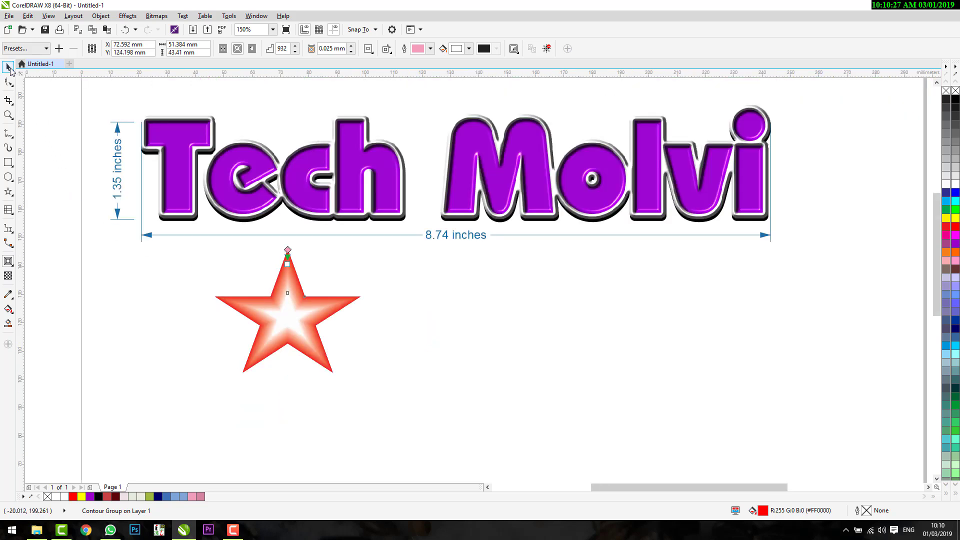
Step: Select the star's contour group and set the number of contour steps to 9
left_click(8, 67)
left_click(349, 320)
left_click(322, 312)
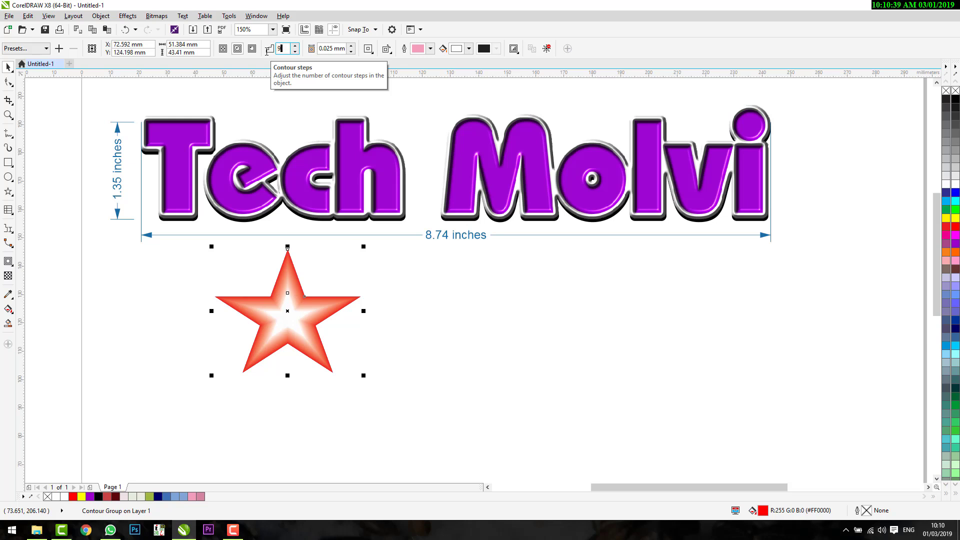
key("Return")
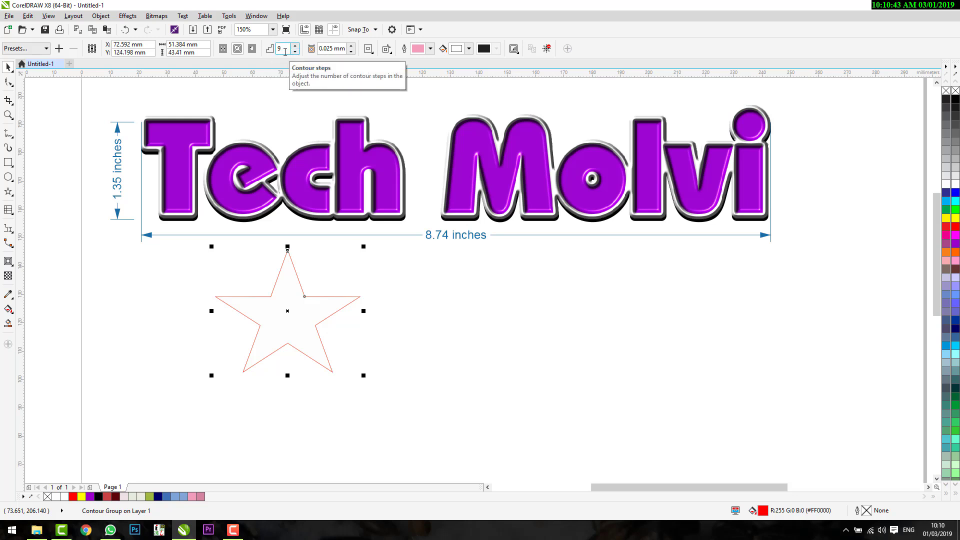
Step: Widen the star's inward contour to an offset of about 0.323 mm per step
mouse_move(289, 253)
left_mouse_down()
mouse_move(286, 278)
mouse_move(287, 266)
left_mouse_up()
key("ctrl+z")
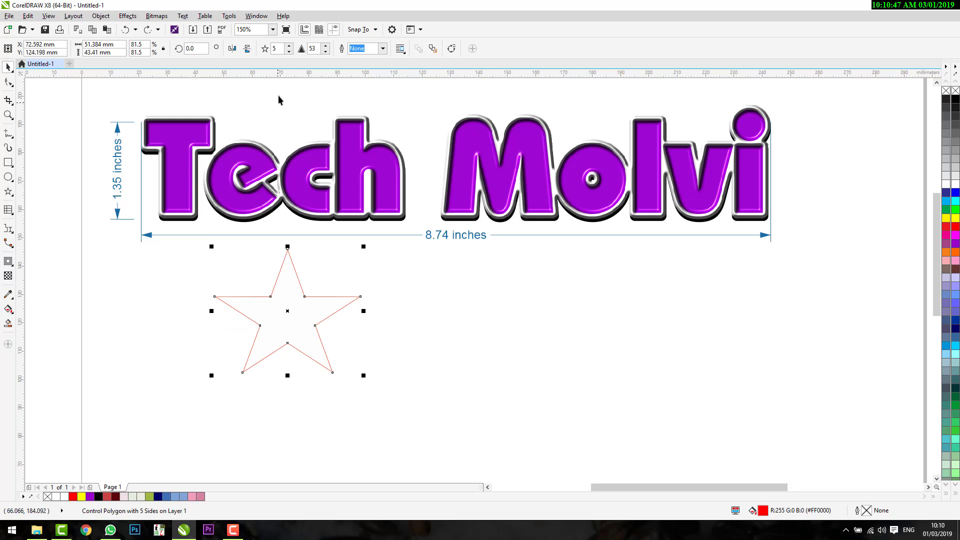
left_click(8, 261)
scroll(291, 266, "up", 2)
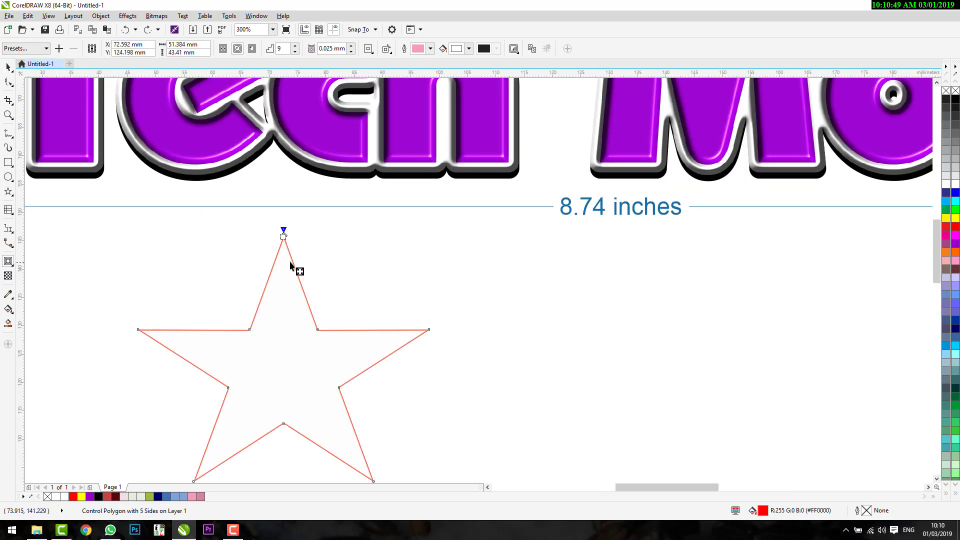
mouse_move(284, 233)
left_mouse_down()
mouse_move(287, 275)
mouse_move(284, 248)
left_mouse_up()
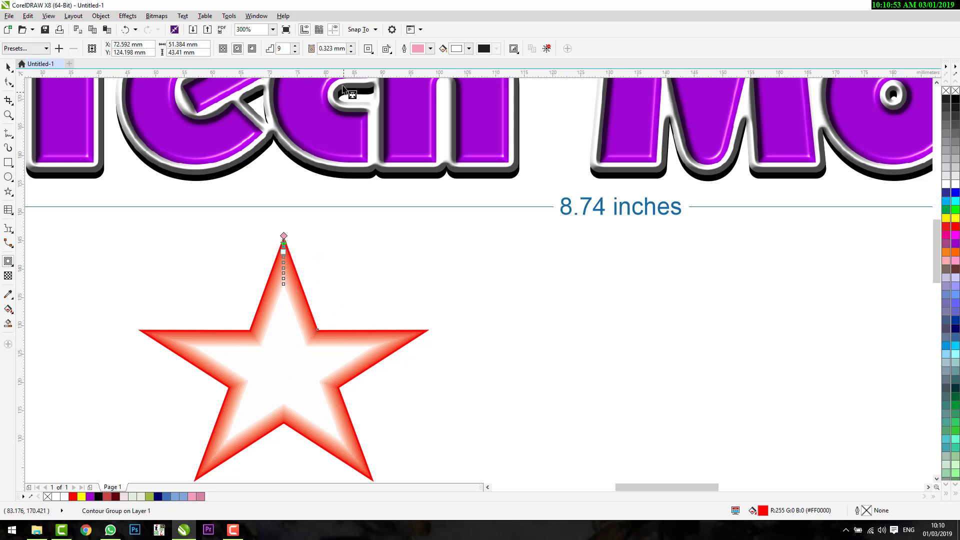
Step: Try 6 contour steps, 12 steps and higher counts until the gradient reaches the star's centre
left_click(296, 51)
left_click(296, 51)
left_click(295, 51)
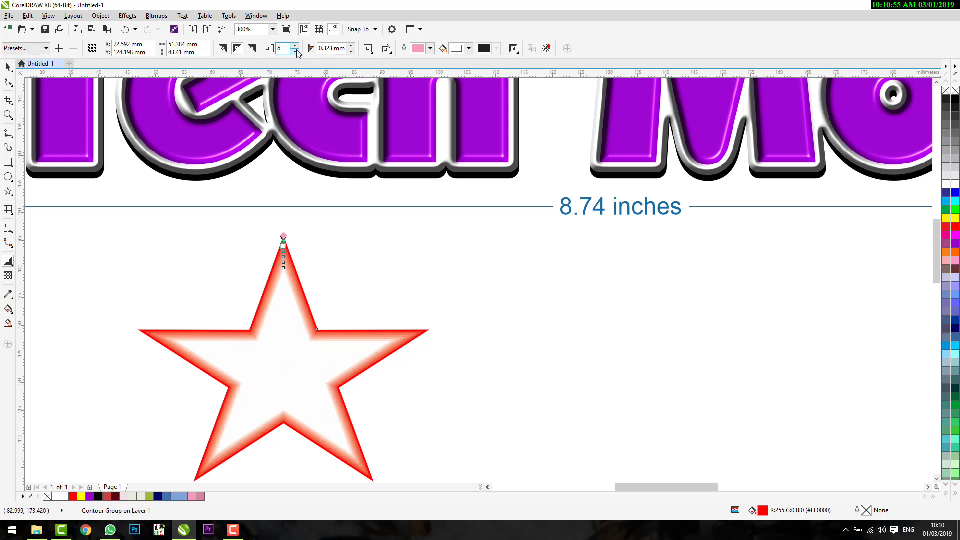
left_click(295, 45)
left_click(295, 45)
left_click(296, 46)
left_click(295, 45)
left_click(295, 45)
left_click(296, 45)
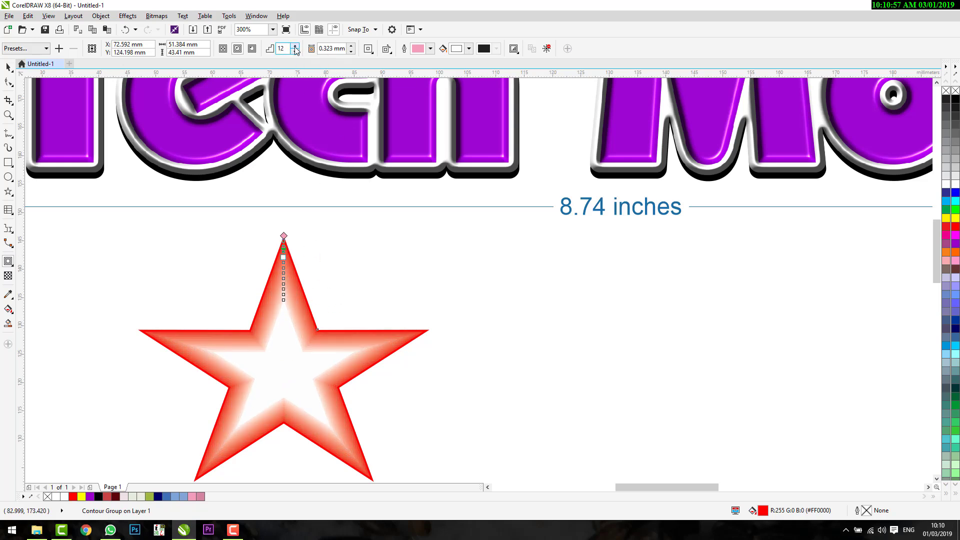
left_click(296, 45)
left_click(296, 45)
left_click(295, 50)
left_click(296, 51)
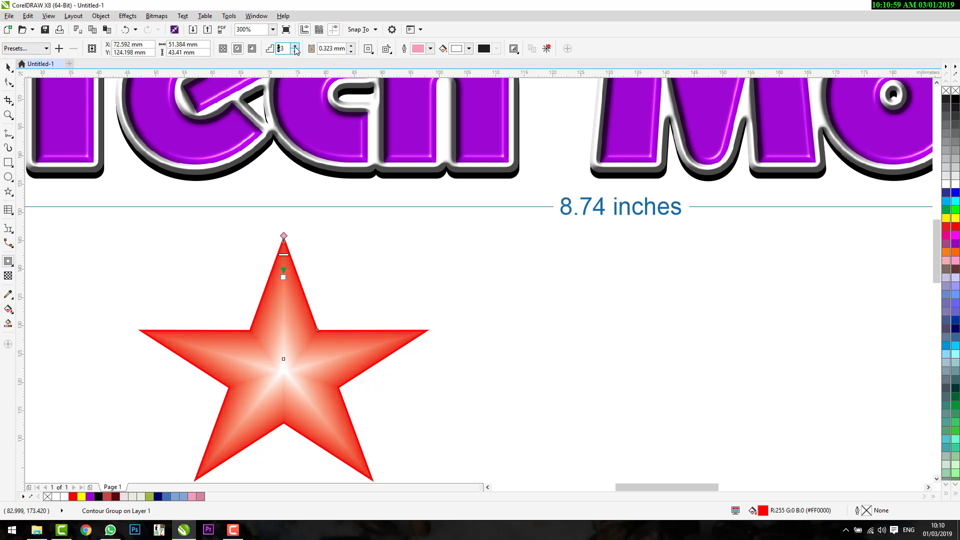
Step: Reduce the star's contour to 13 steps and deselect it
left_click(292, 53)
left_click(292, 53)
left_click(292, 53)
left_click(292, 53)
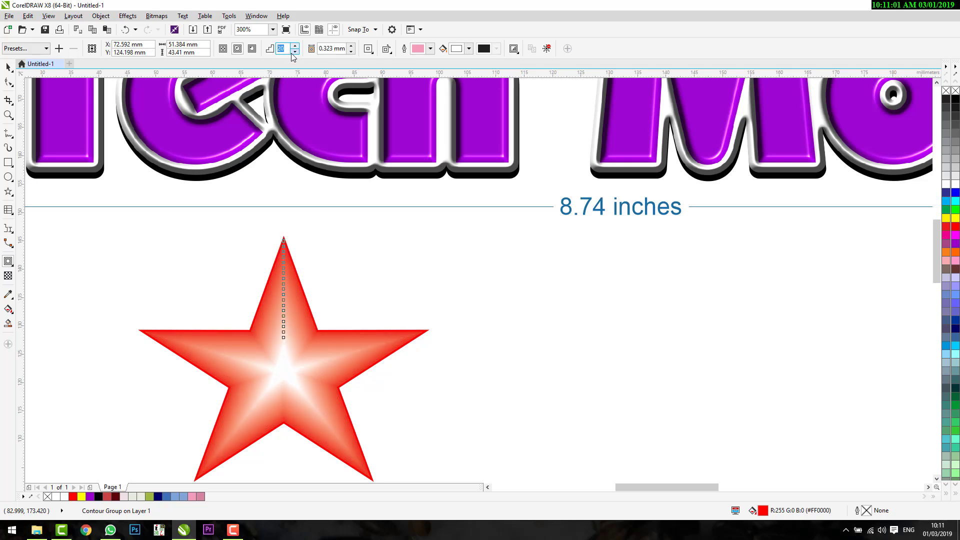
left_click(292, 53)
left_click(292, 53)
left_click(292, 53)
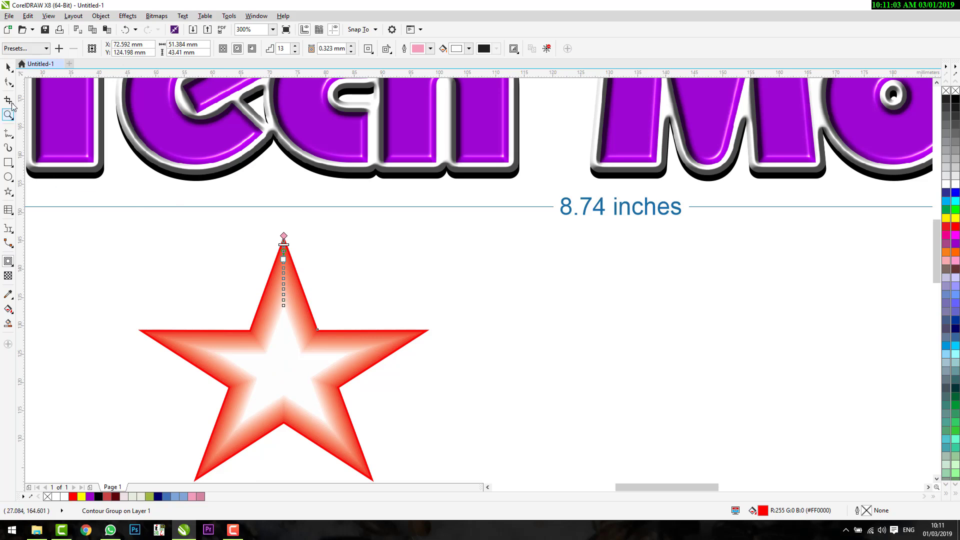
left_click(8, 67)
left_click(479, 279)
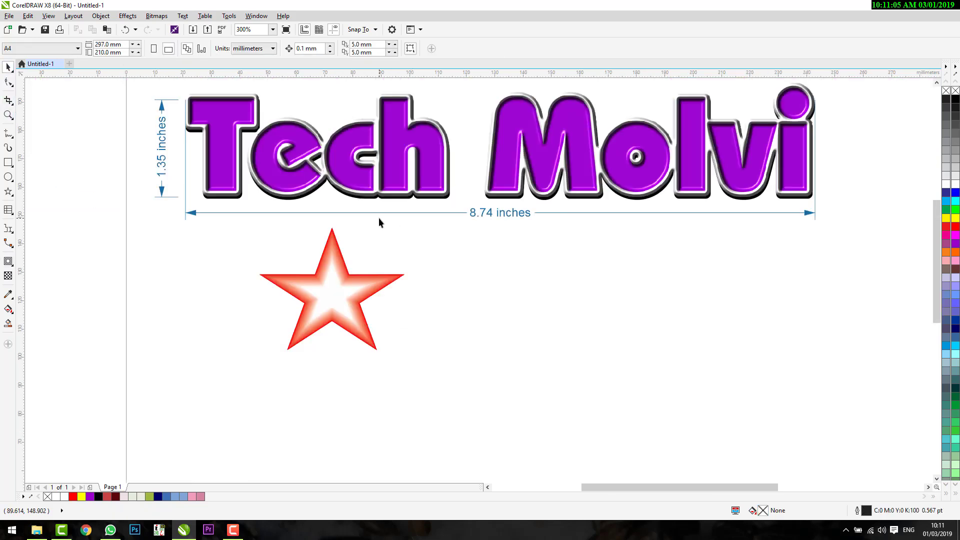
scroll(379, 218, "down", 1)
left_click_drag(245, 232, 435, 353)
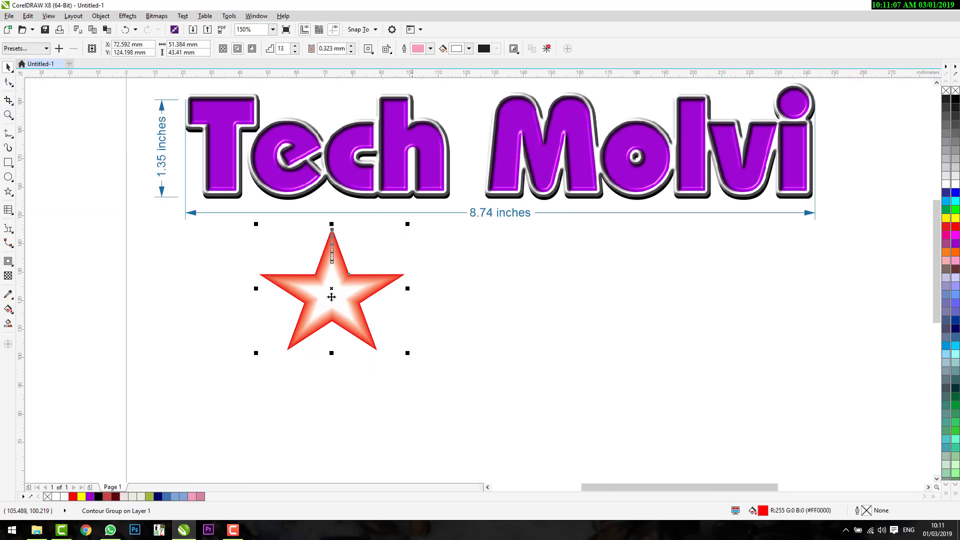
left_click(254, 281)
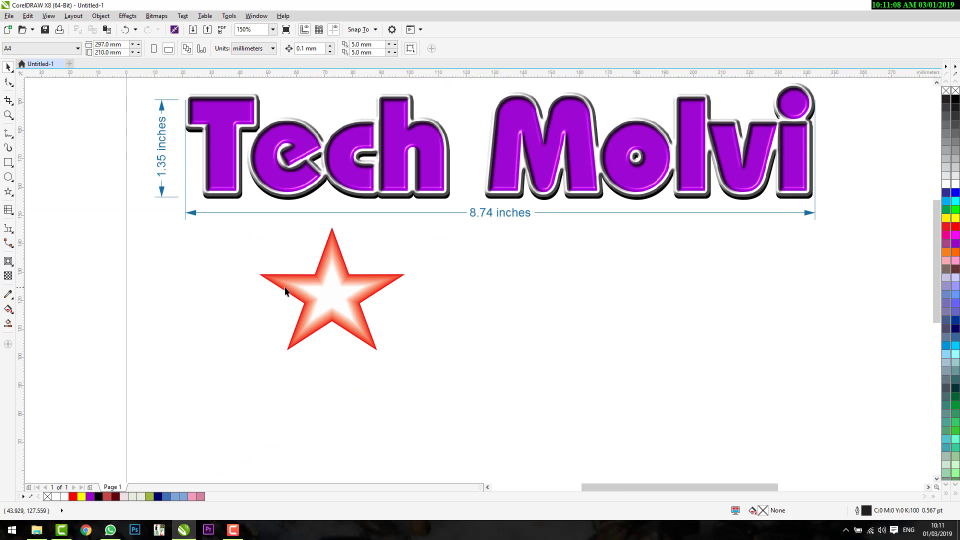
Step: Draw a circle about 21.5 mm in diameter beside the star and place a copy straight below it
left_click(12, 261)
left_click(33, 281)
left_click(9, 177)
left_click_drag(446, 246, 512, 311)
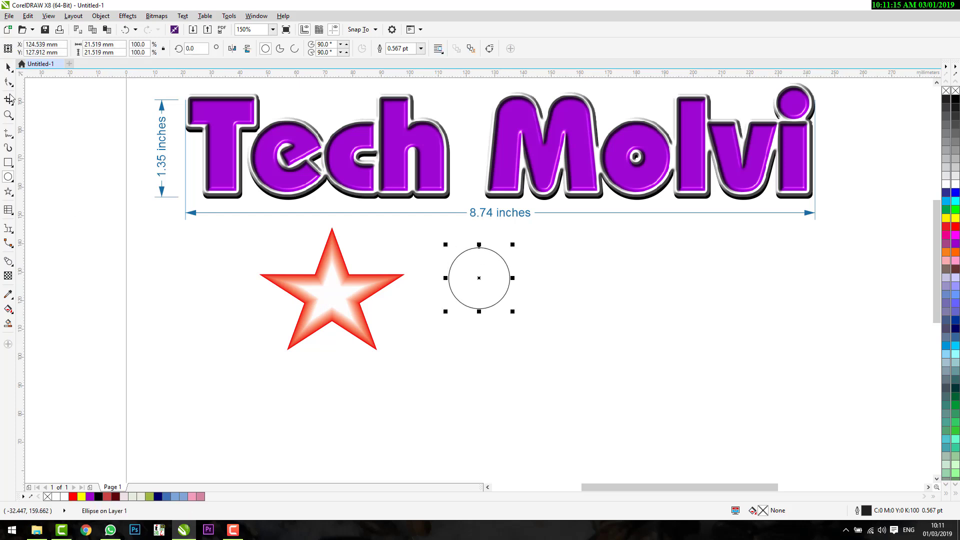
left_click(8, 68)
left_click_drag(477, 276, 505, 385)
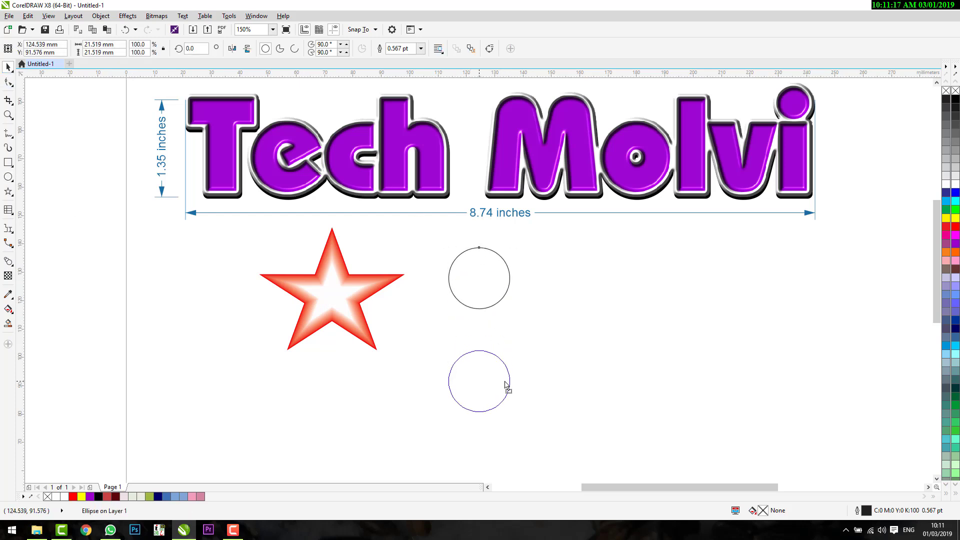
Step: Fill the upper circle with red and the lower circle with dark green
left_click(8, 260)
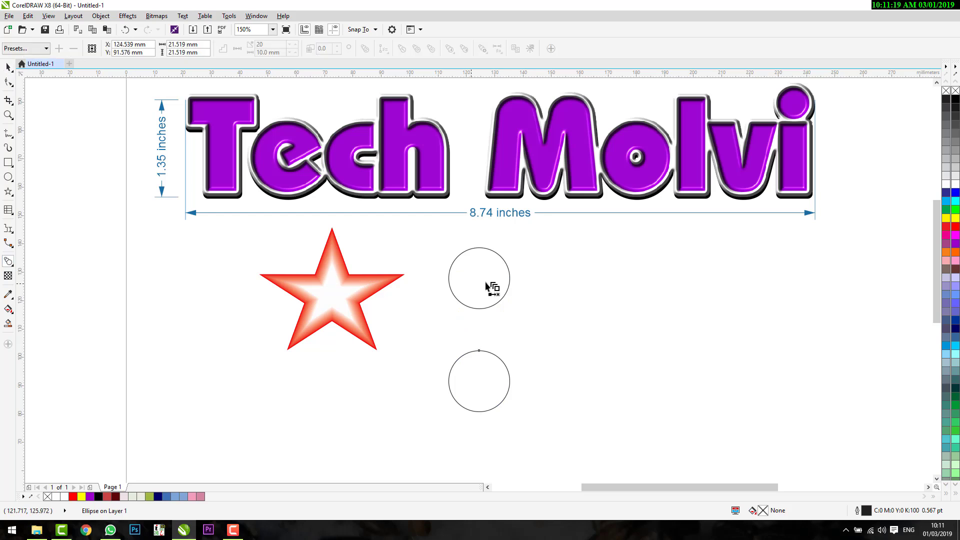
left_click(954, 228)
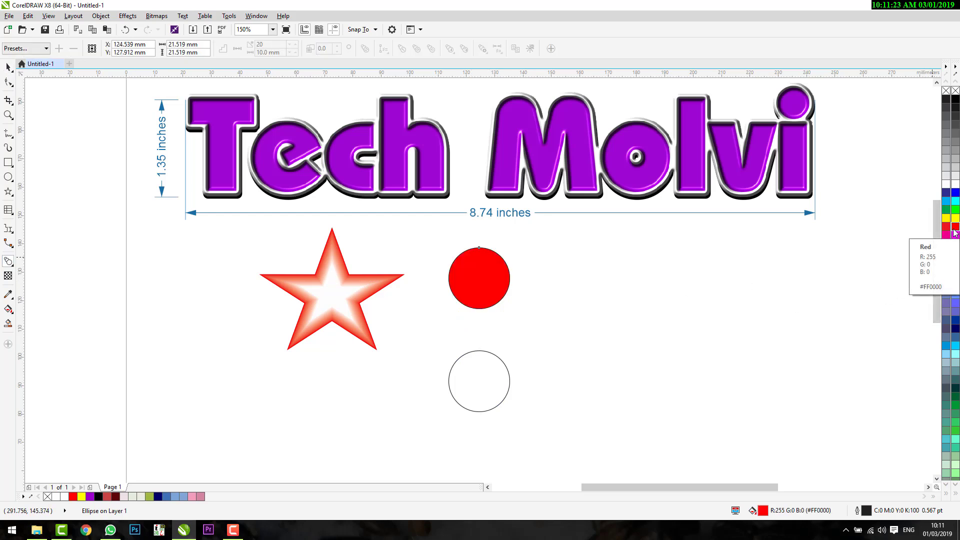
key("Page_Up")
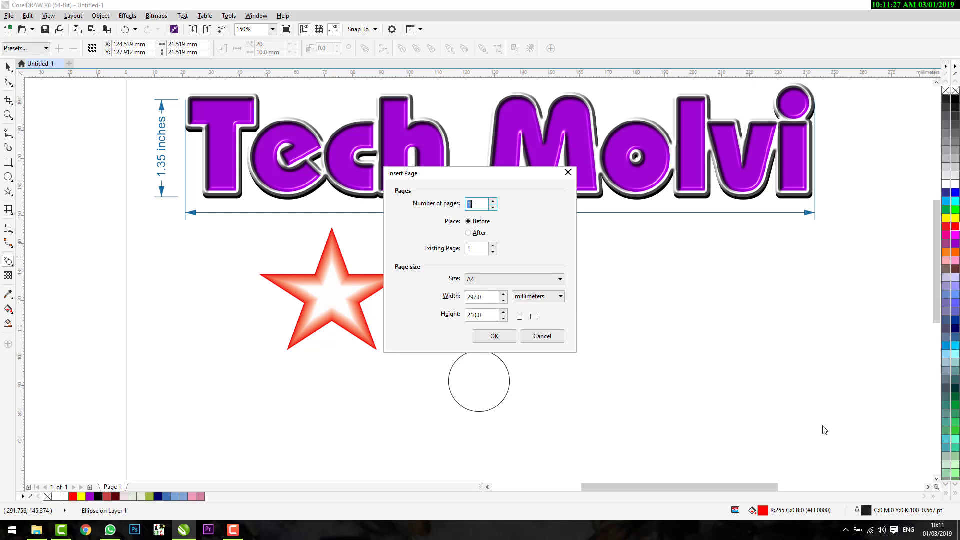
left_click(547, 339)
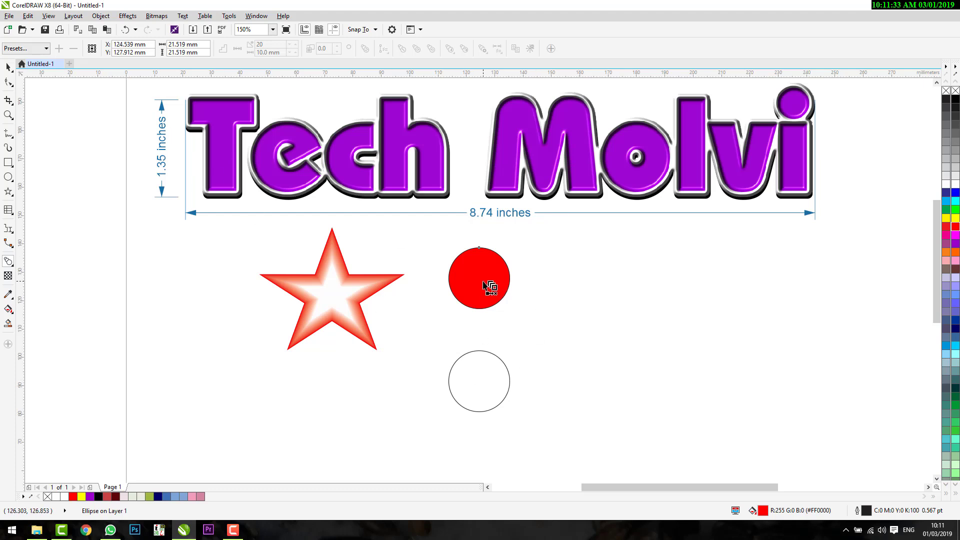
left_click(483, 389)
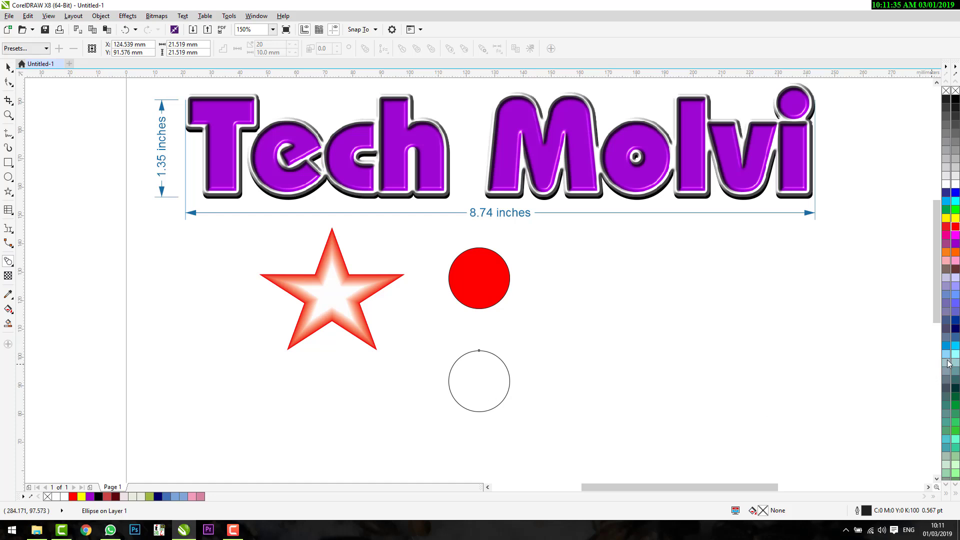
left_click(955, 397)
Step: Blend the red circle into the green one, try clockwise and counterclockwise colour progression, and remove the blend's outline
left_click_drag(488, 277, 481, 377)
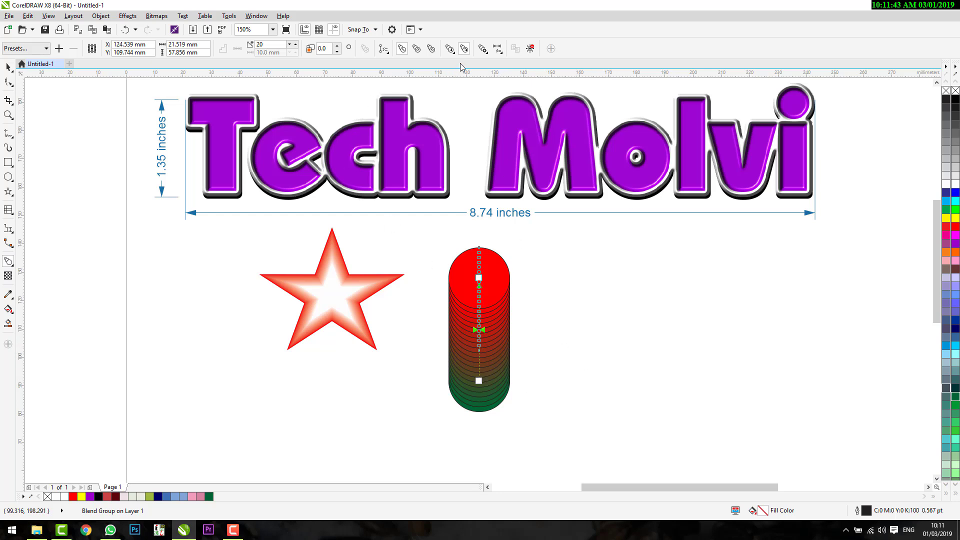
left_click(418, 49)
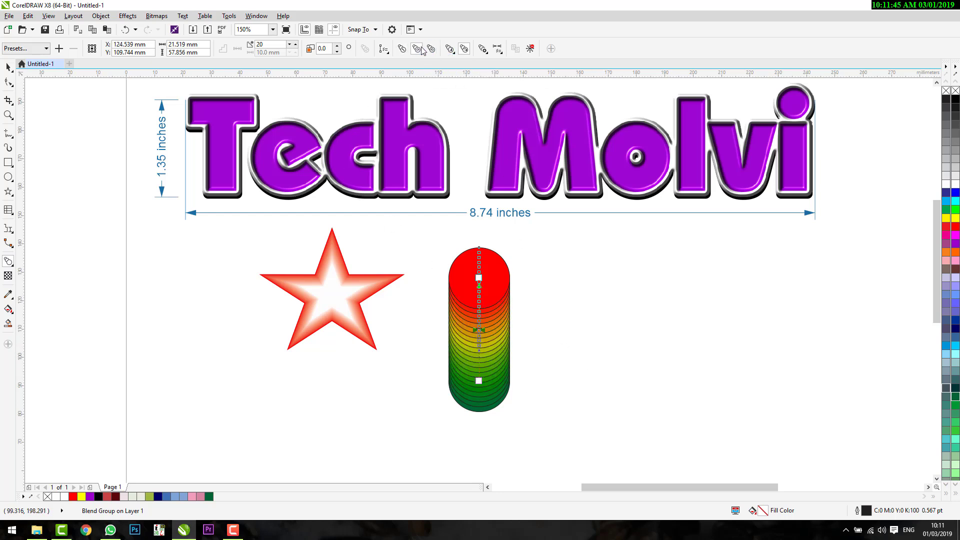
left_click(428, 50)
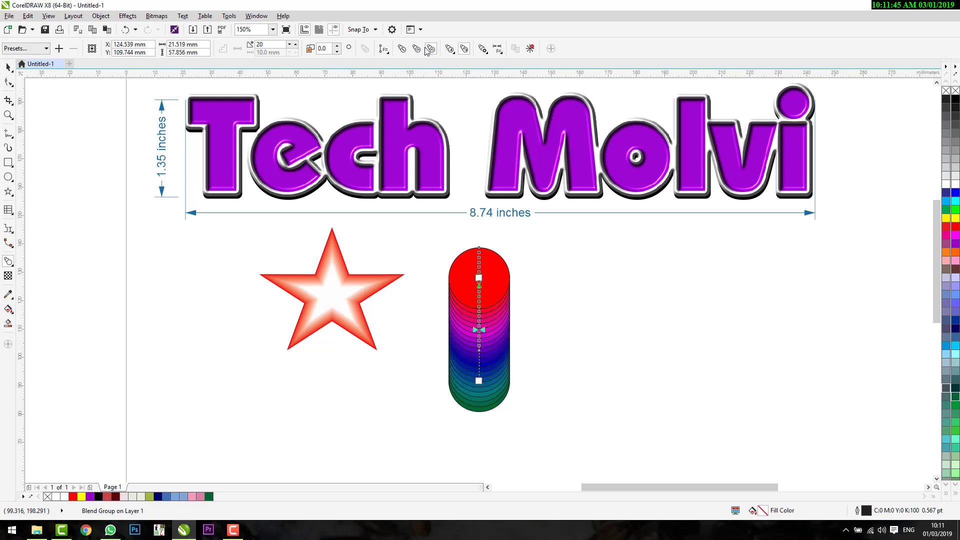
right_click(955, 93)
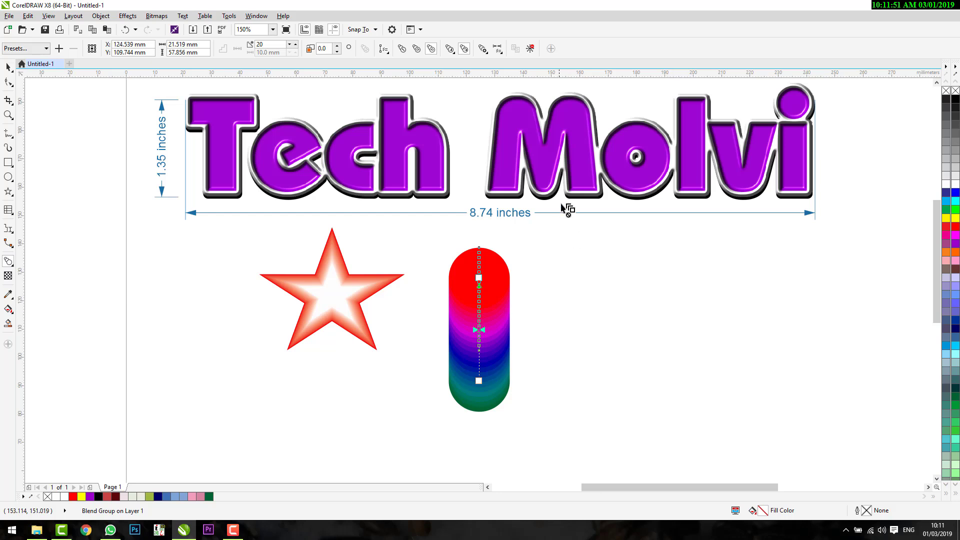
Step: Try different object and colour acceleration settings on the circle blend, ending with stronger acceleration for both
left_click(488, 53)
left_click(498, 50)
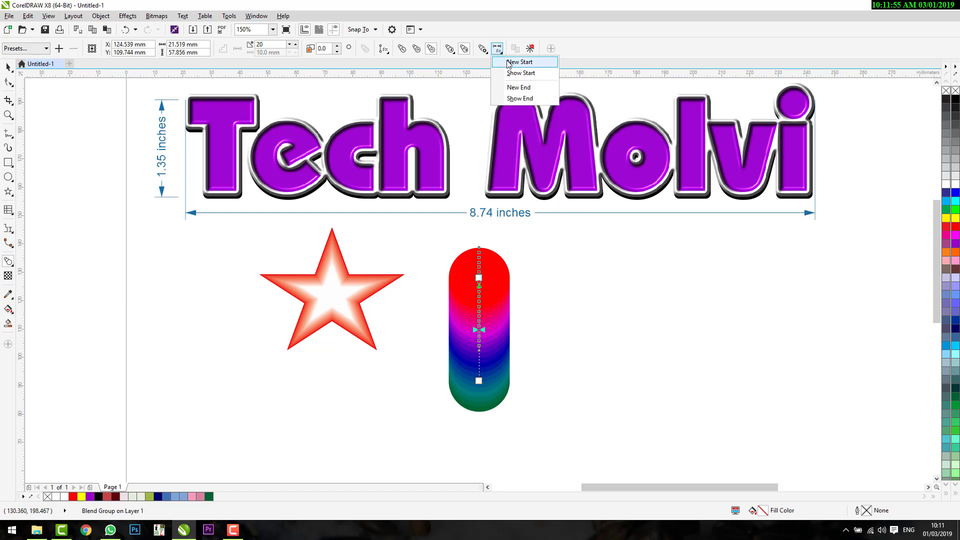
key("Escape")
left_click(451, 50)
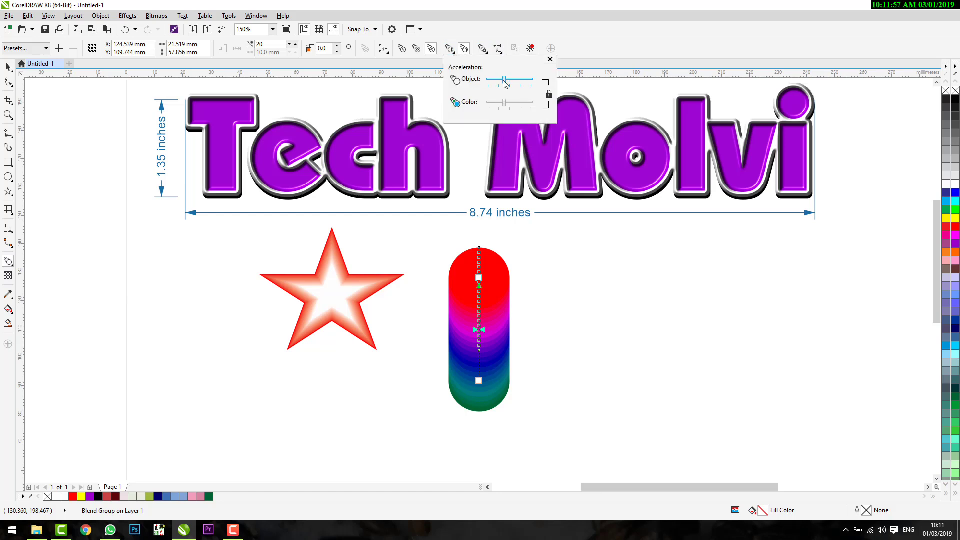
left_click_drag(503, 81, 500, 79)
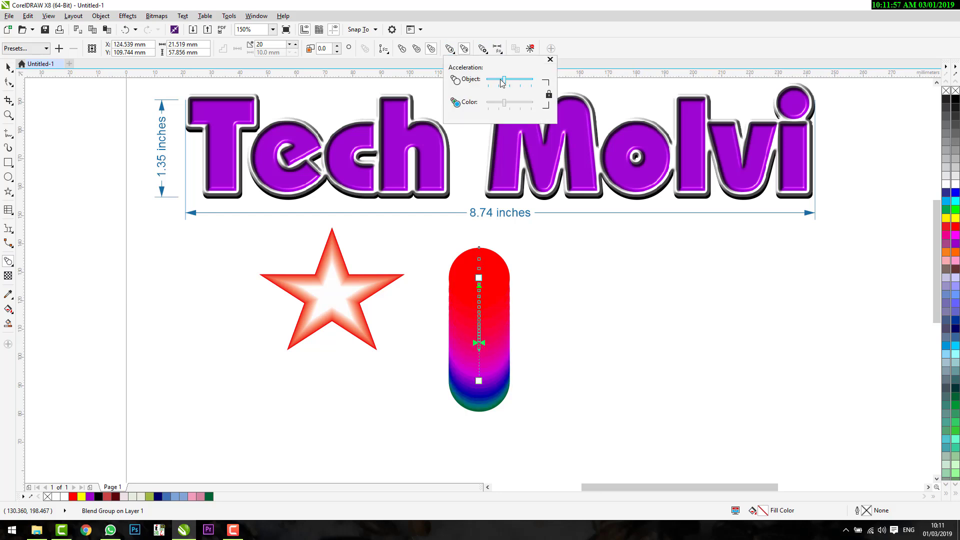
left_click(529, 81)
left_click(533, 103)
left_click(533, 103)
left_click(533, 103)
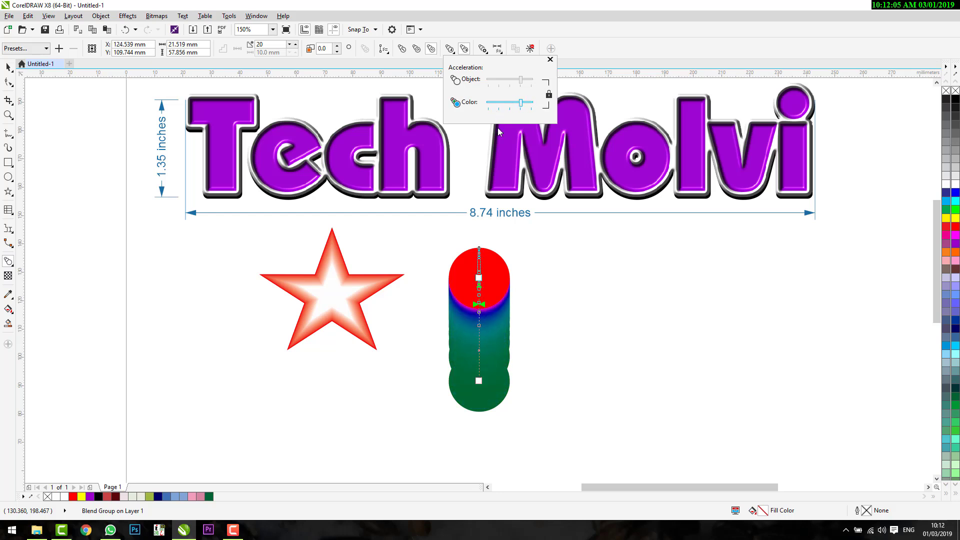
Step: Try several blend direction angles on the circle blend, ending at 155 degrees
left_click(337, 46)
left_click(337, 46)
left_click(338, 46)
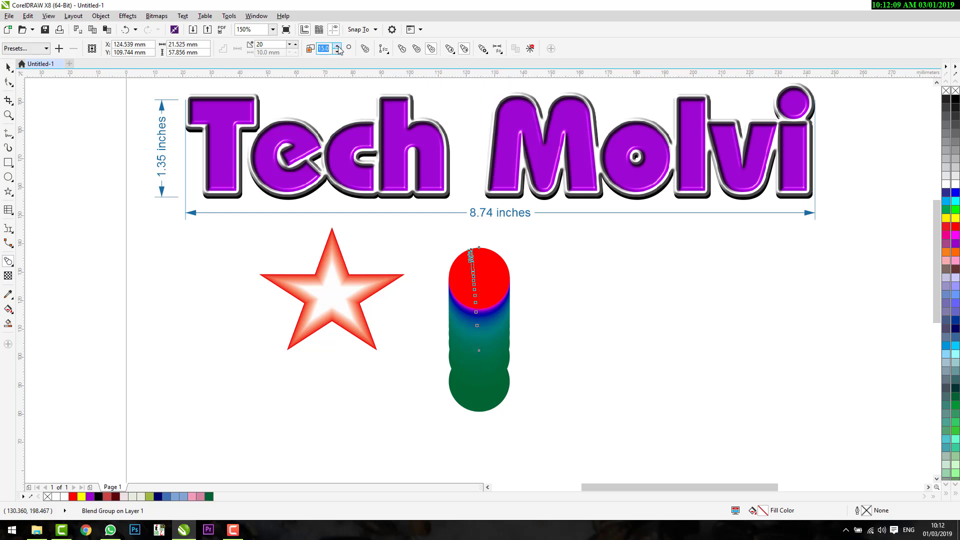
left_click(338, 51)
left_click(338, 50)
left_click(338, 50)
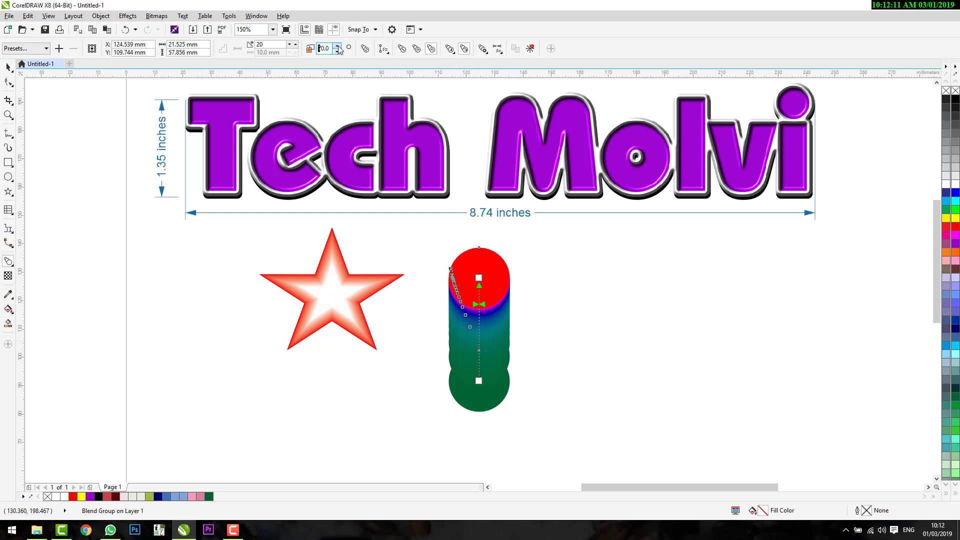
left_click(338, 46)
left_click(338, 46)
left_click(337, 46)
left_click(338, 46)
left_click(338, 46)
left_click(337, 46)
left_click(338, 46)
left_click(338, 46)
Step: Try the Straight 10 Step, Straight 20 Decel and Rotation 90 Degree presets on the circle blend and settle on Loop Blend
left_click(25, 48)
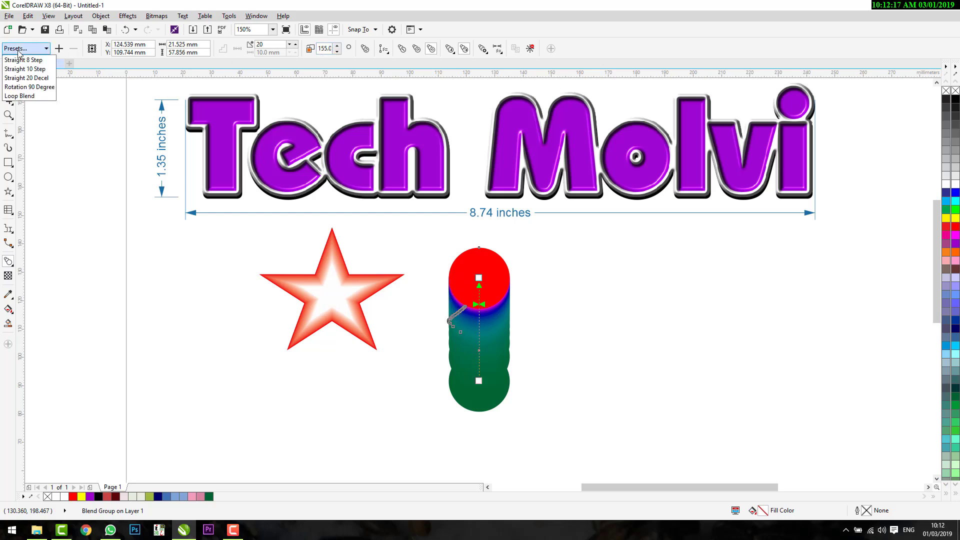
left_click(27, 69)
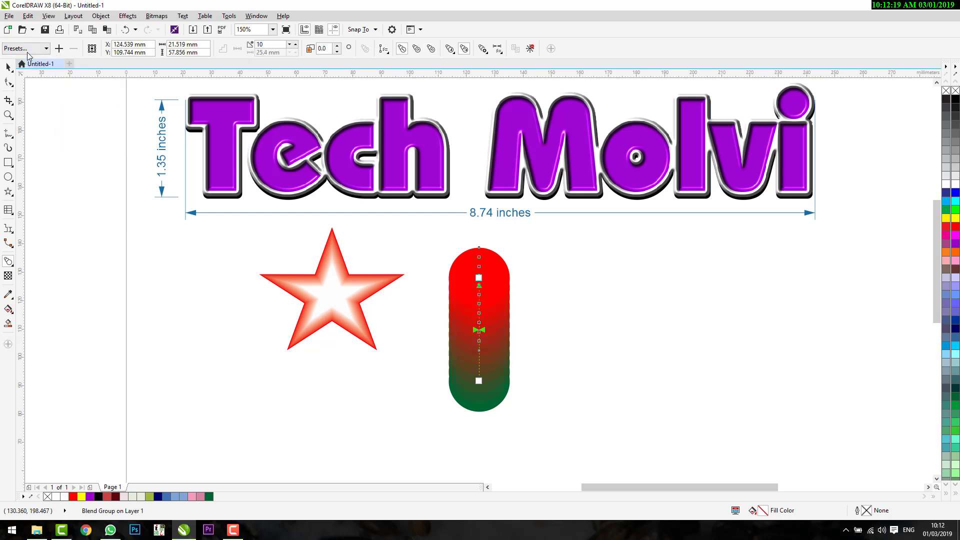
left_click(28, 49)
left_click(26, 78)
left_click(37, 50)
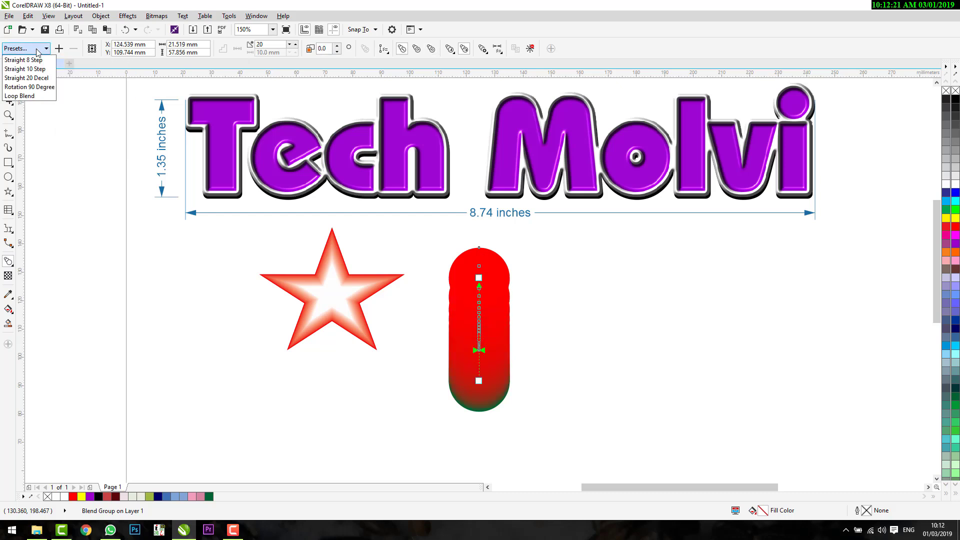
left_click(28, 87)
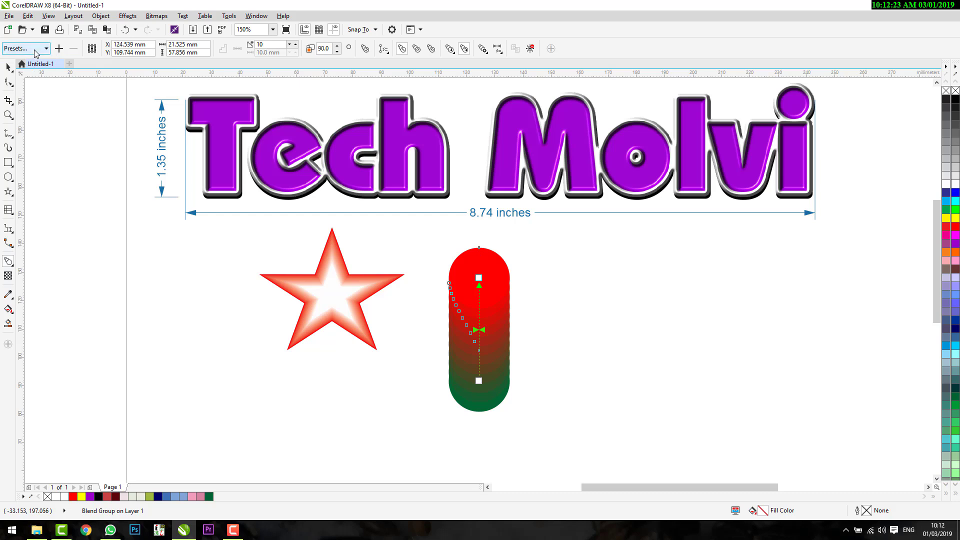
left_click(35, 50)
left_click(23, 96)
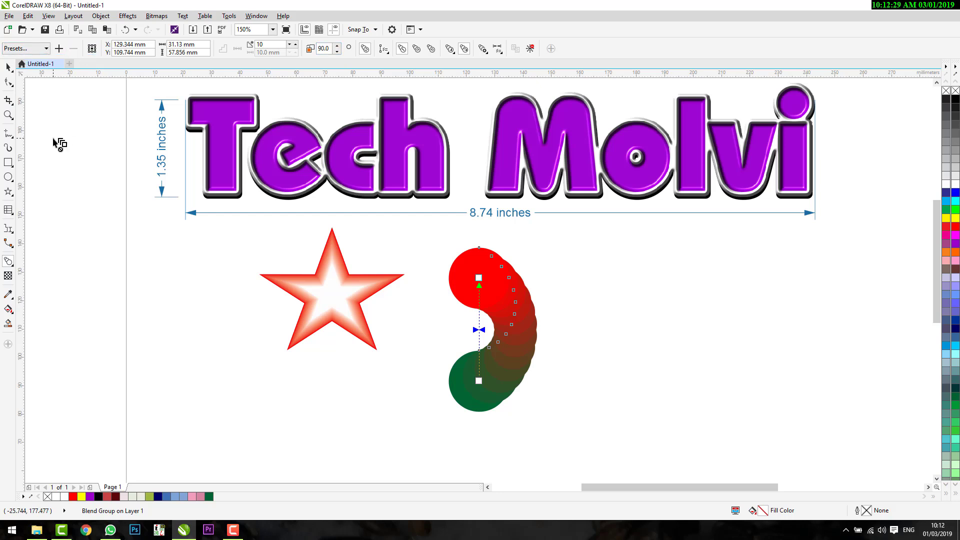
Step: Distort the loop blend with several push and pull distortions, finishing at an amplitude of 38, and deselect it
left_click(12, 265)
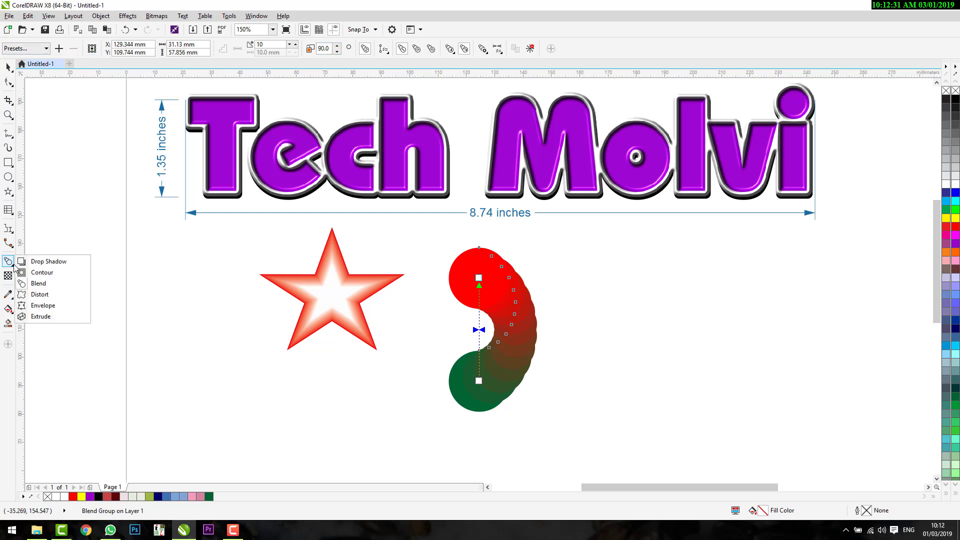
left_click(39, 295)
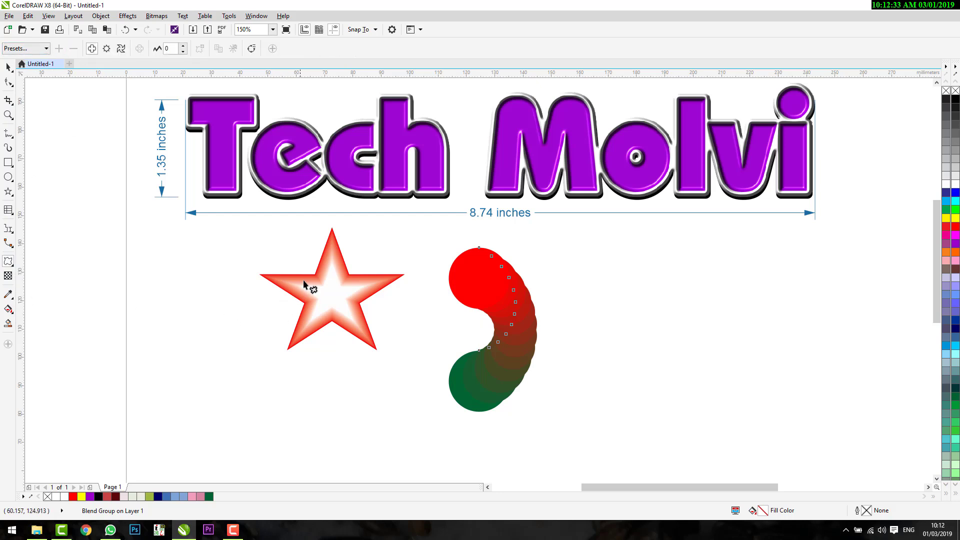
mouse_move(303, 280)
left_mouse_down()
mouse_move(278, 285)
mouse_move(306, 283)
mouse_move(296, 284)
left_mouse_up()
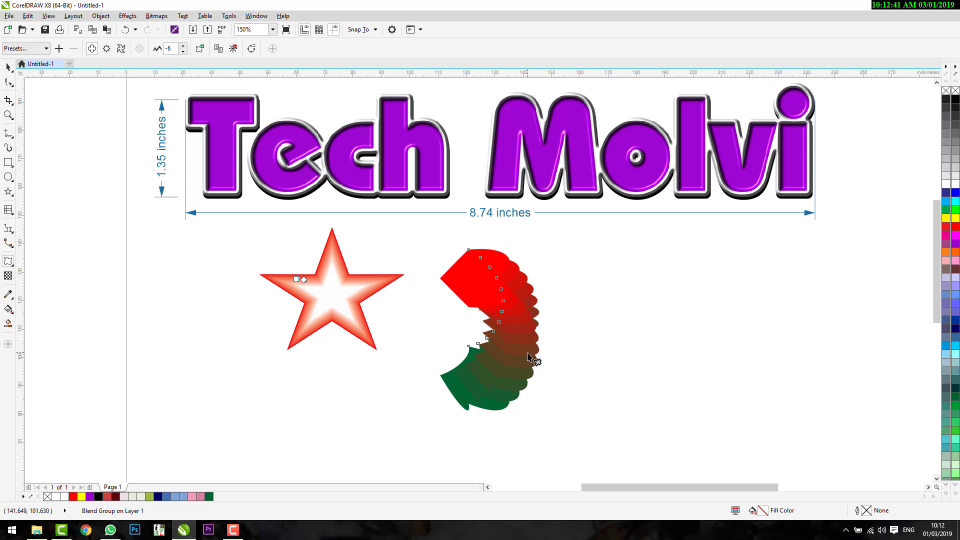
left_click_drag(530, 332, 484, 341)
left_click_drag(374, 343, 322, 341)
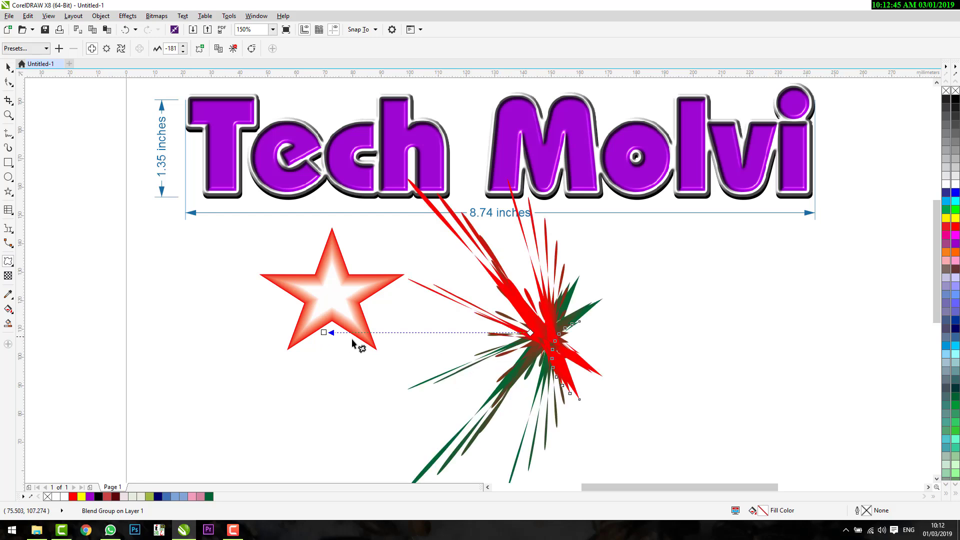
left_click_drag(510, 322, 553, 323)
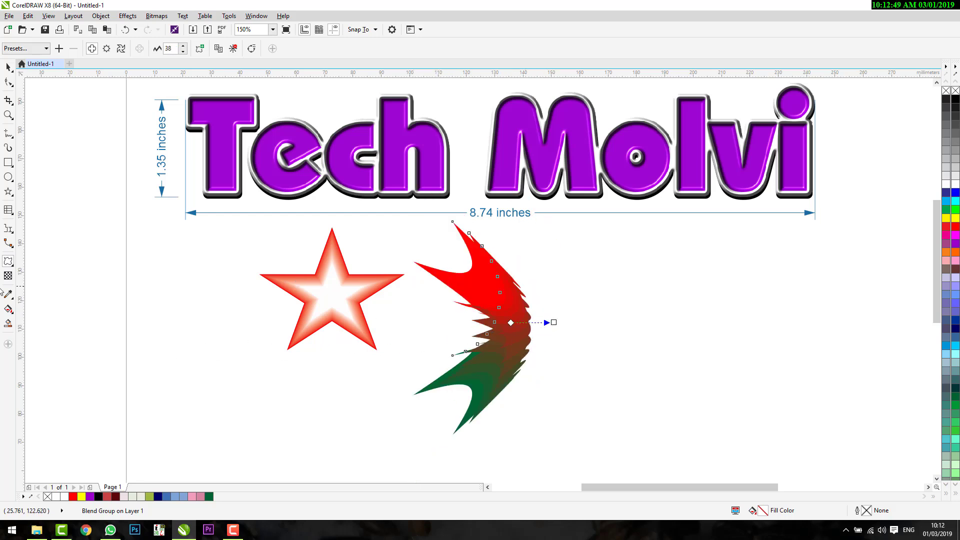
left_click(4, 65)
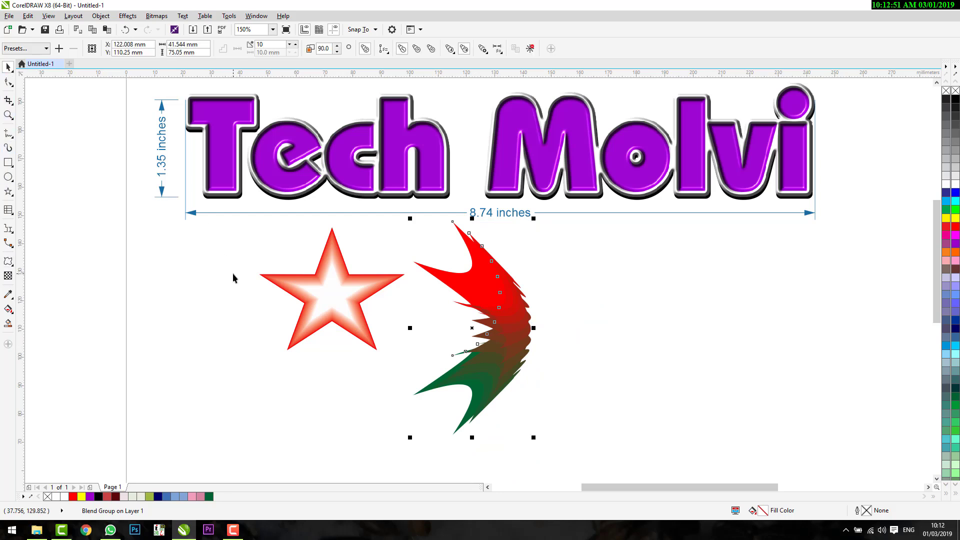
left_click(564, 328)
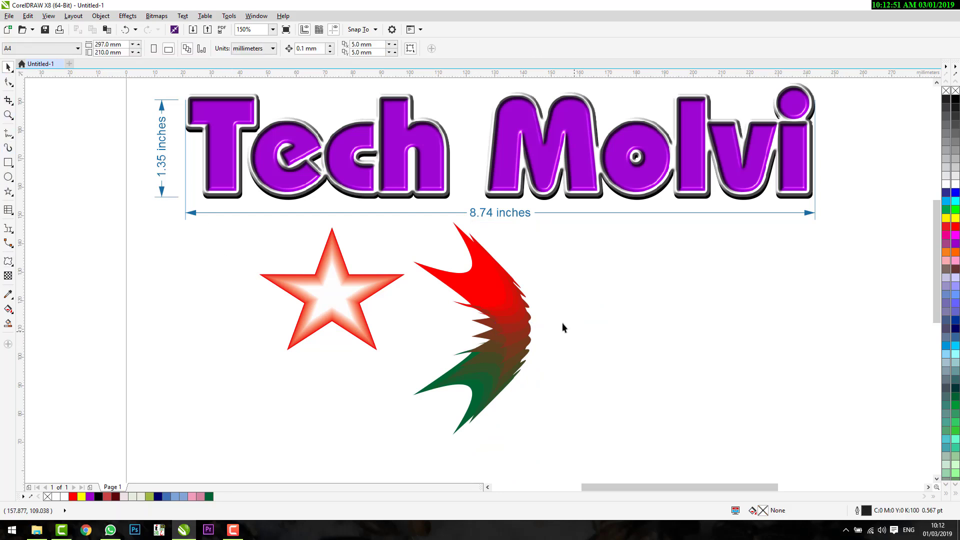
Step: Add a short uppercase name as 24 pt Arial artistic text beside the distorted blend
left_click(8, 261)
left_click(45, 307)
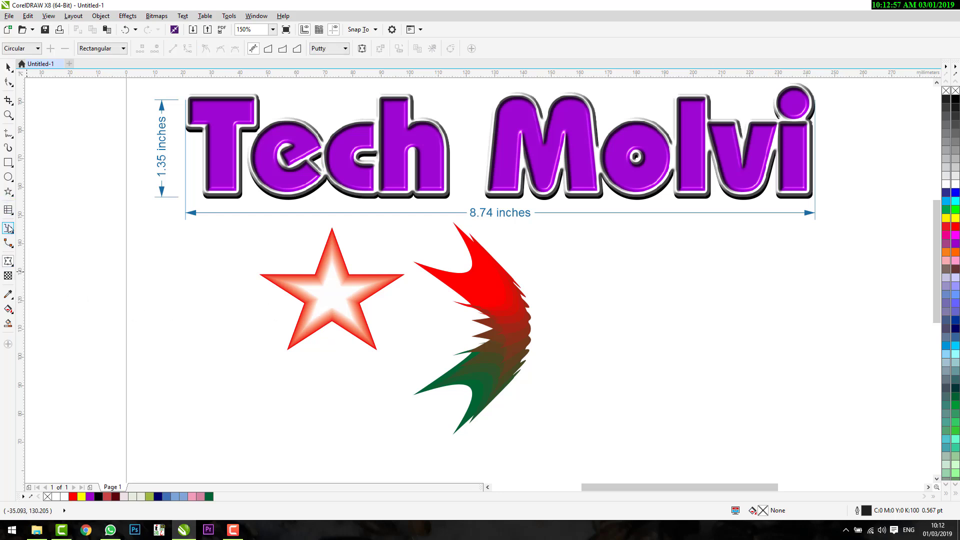
left_click(9, 213)
left_click(31, 210)
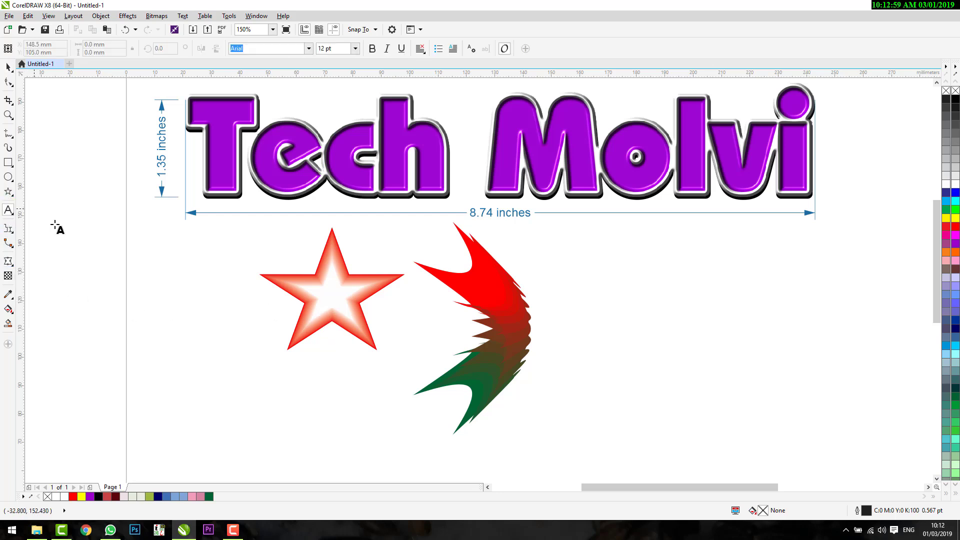
left_click(580, 350)
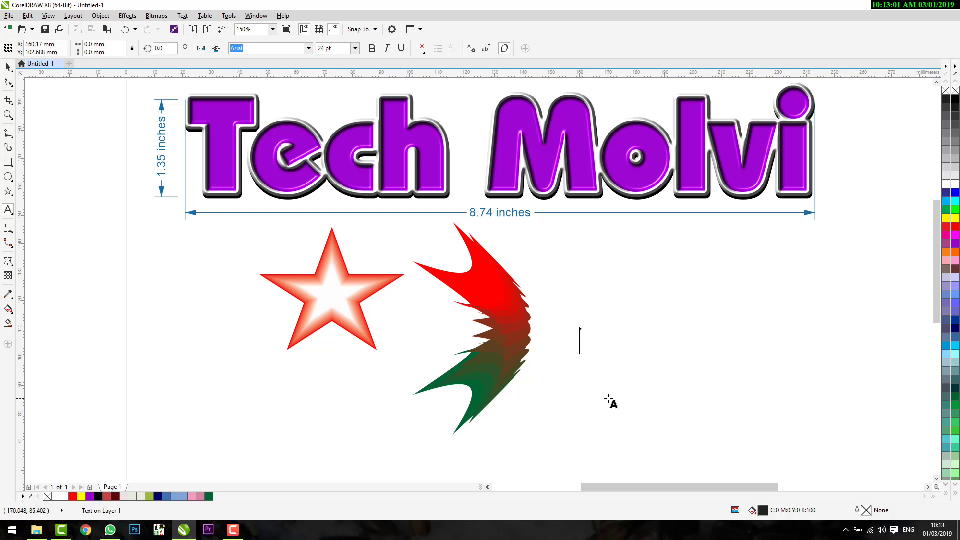
type("AL")
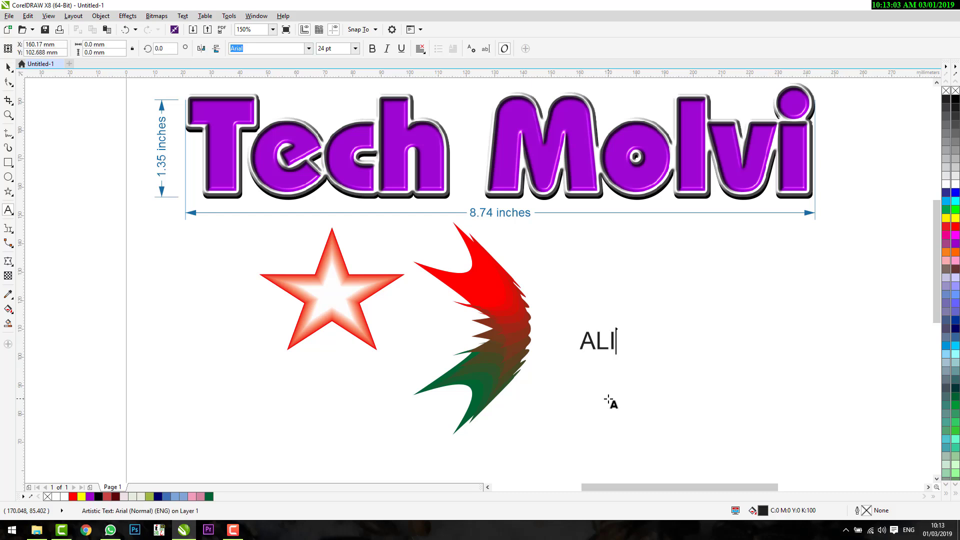
Step: Finish the name text and apply an envelope to it, raising its top edge into a curve and pulling the upper-left corner outward
type("I")
key("Escape")
left_click(8, 261)
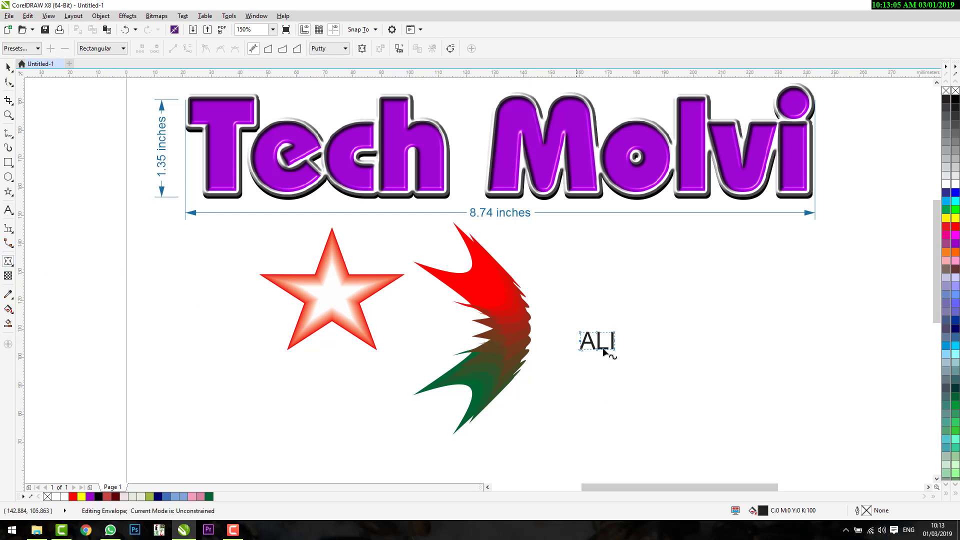
scroll(602, 344, "up", 3)
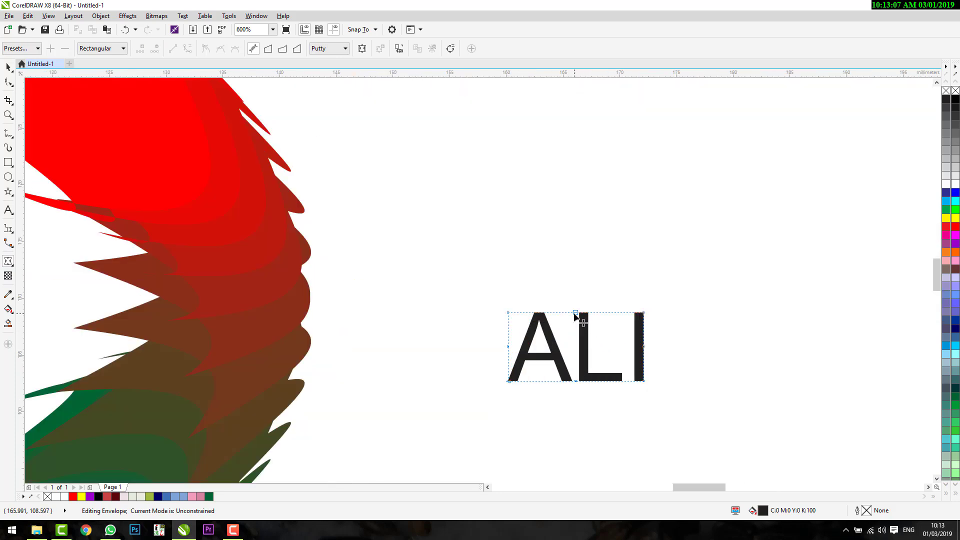
left_click_drag(575, 313, 627, 304)
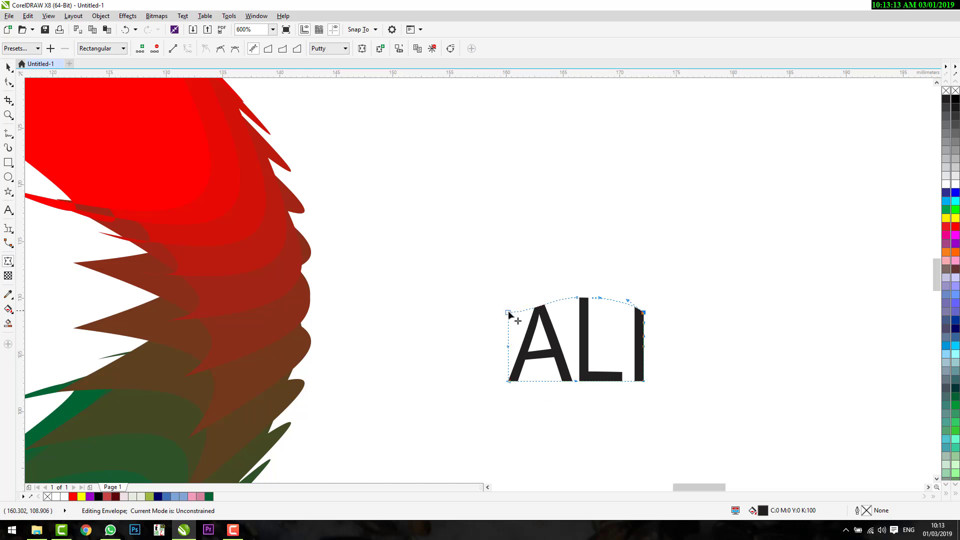
left_click_drag(508, 313, 497, 306)
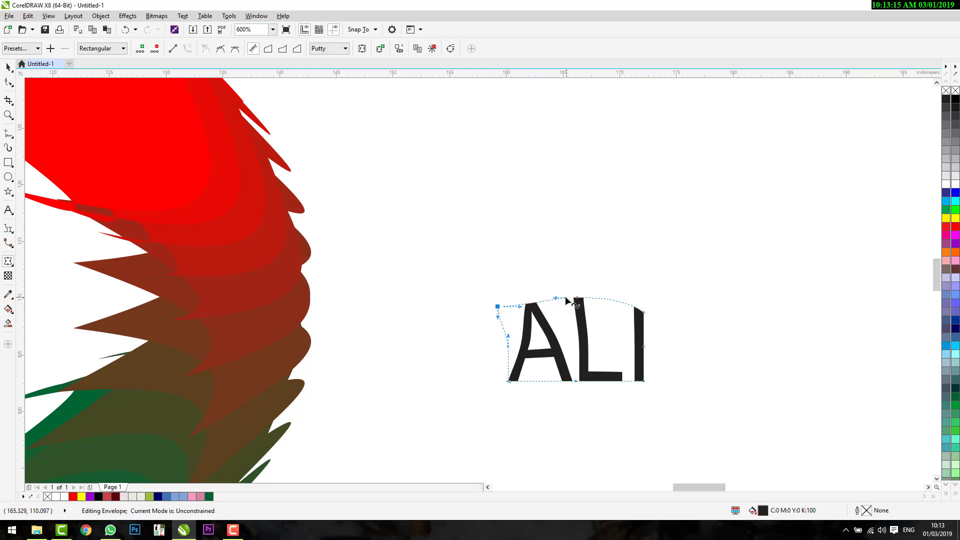
left_click_drag(557, 299, 570, 284)
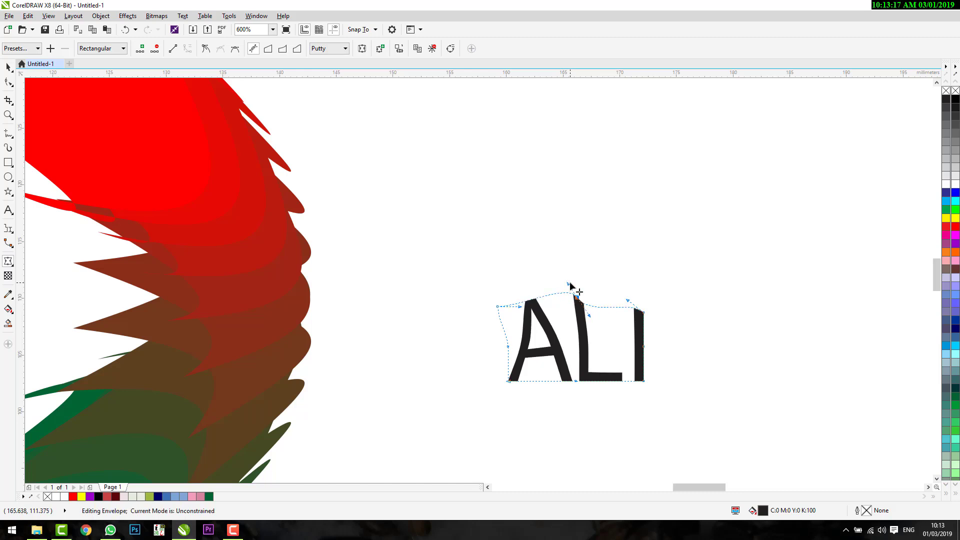
Step: Reshape the name's envelope into a wavy top edge, a bulging right side and a curved lower-left bottom edge
left_click(626, 300)
left_click(498, 307)
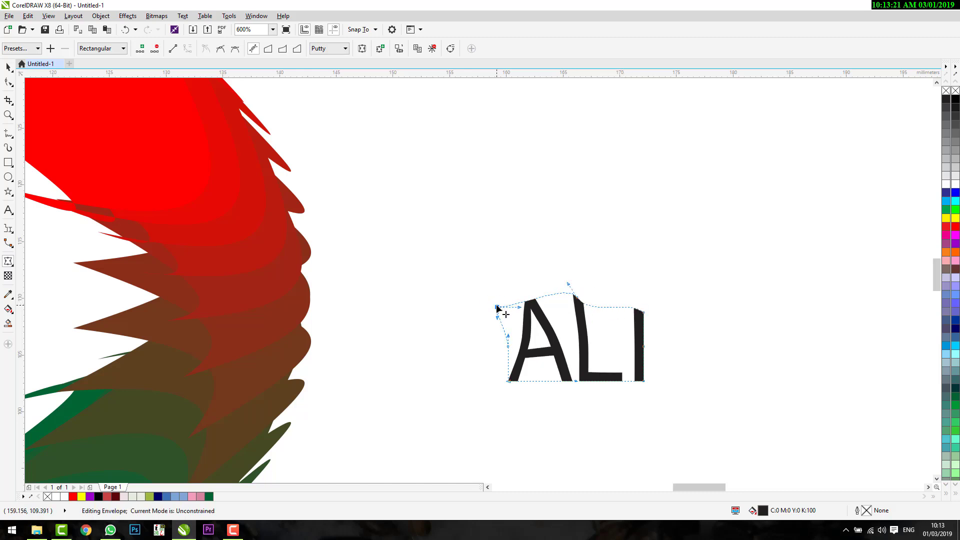
left_click(573, 293)
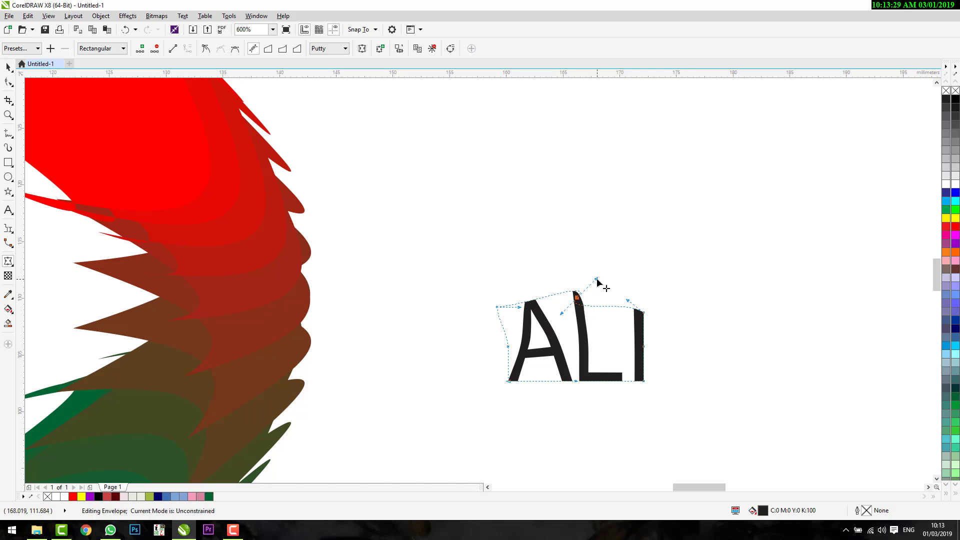
left_click_drag(597, 280, 548, 266)
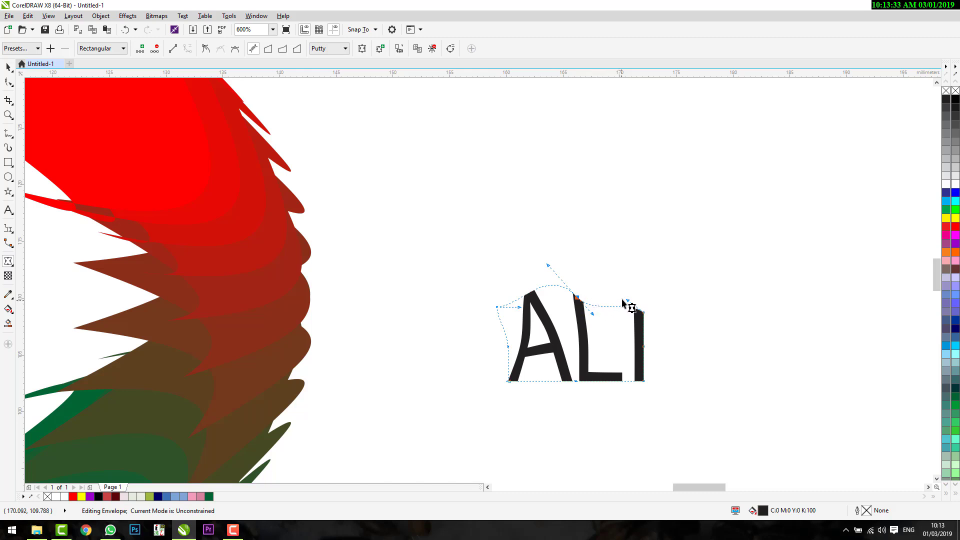
left_click_drag(629, 302, 661, 285)
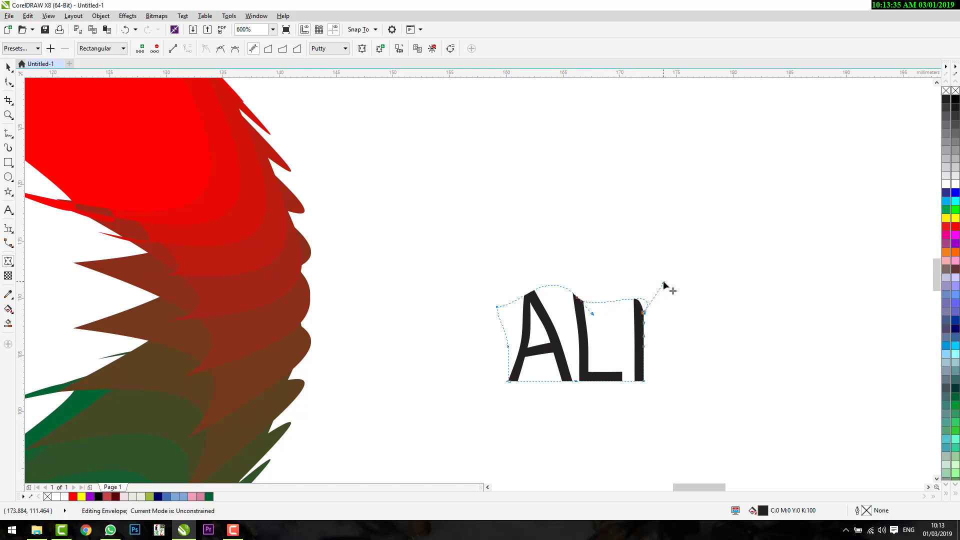
mouse_move(646, 339)
left_mouse_down()
mouse_move(665, 354)
mouse_move(665, 344)
left_mouse_up()
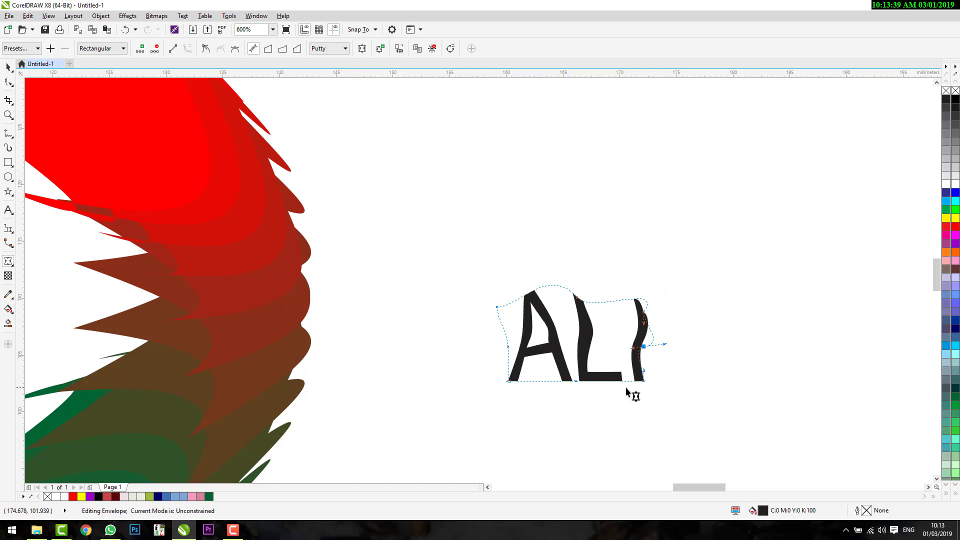
left_click_drag(575, 380, 518, 396)
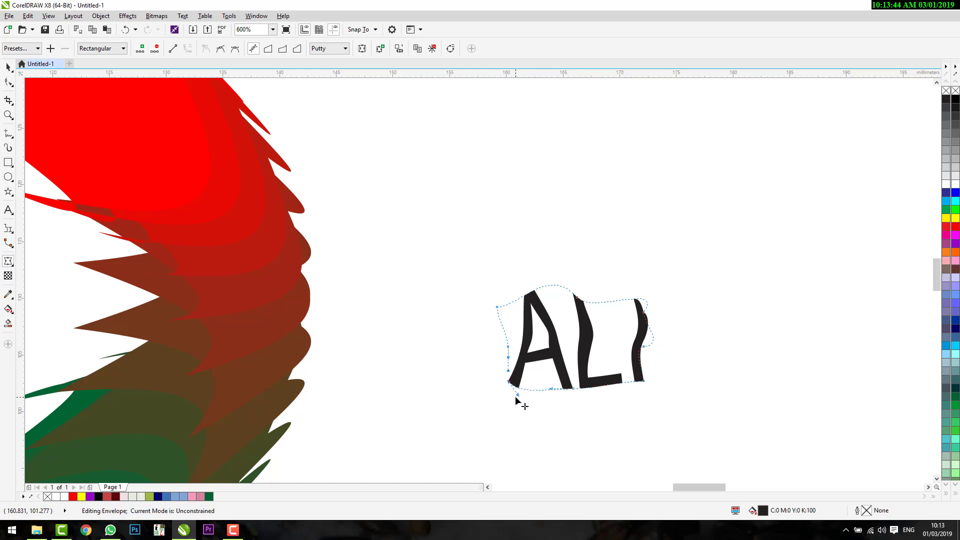
Step: Fill the enveloped name text with purple and deselect it
left_click(8, 67)
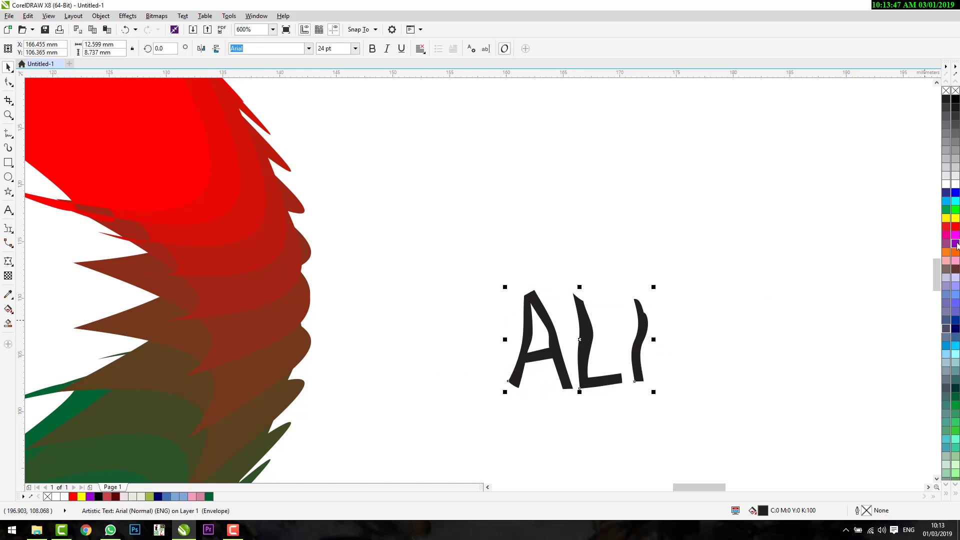
left_click(955, 244)
left_click(695, 253)
scroll(509, 330, "down", 3)
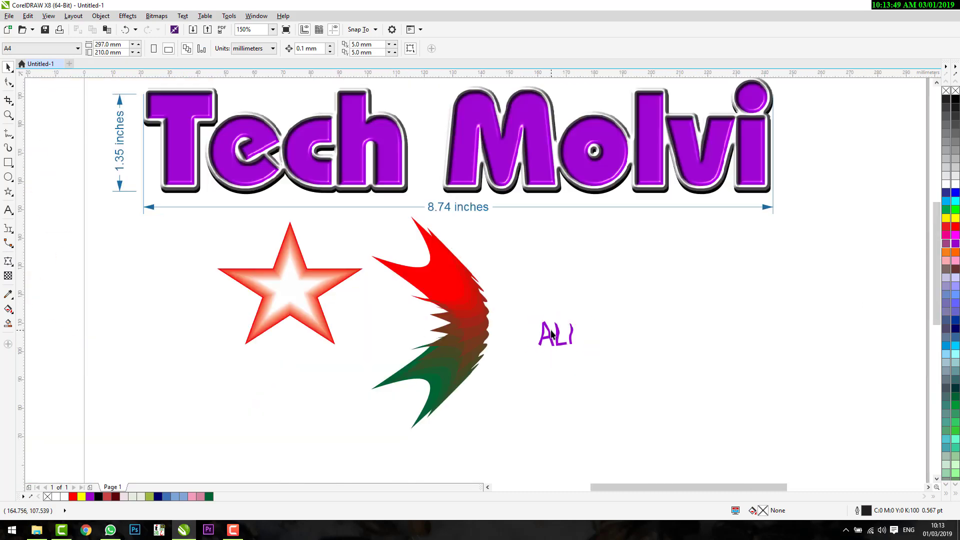
Step: Delete the distorted blend and the red star from the page
left_click(474, 346)
key("Delete")
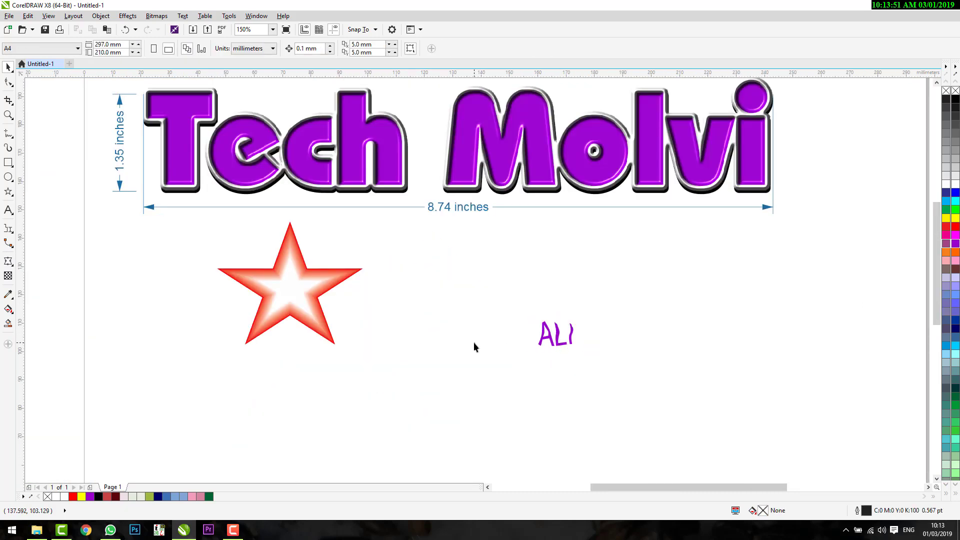
left_click(344, 281)
key("Delete")
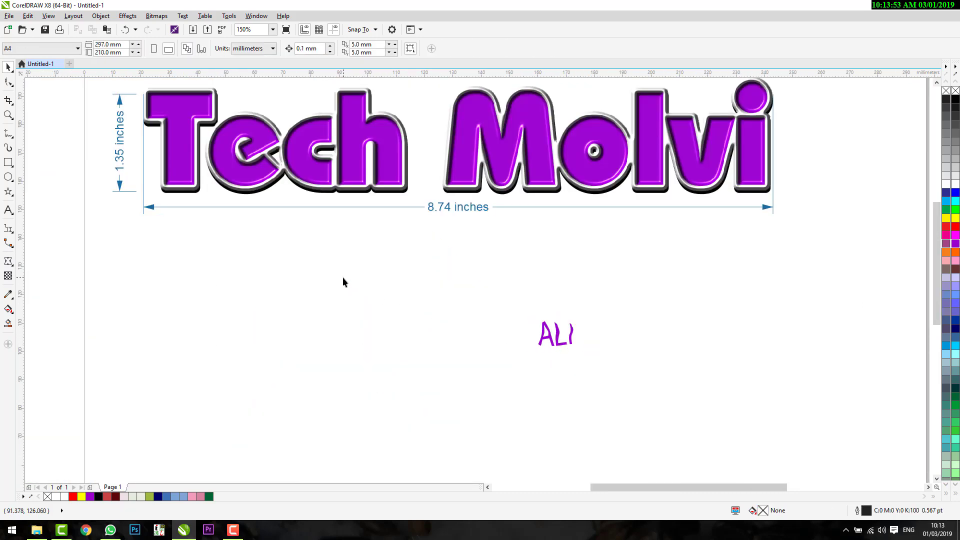
Step: Extrude the purple name text toward its lower left, with the vanishing point at about -10.3 mm, -2.5 mm
left_click(10, 261)
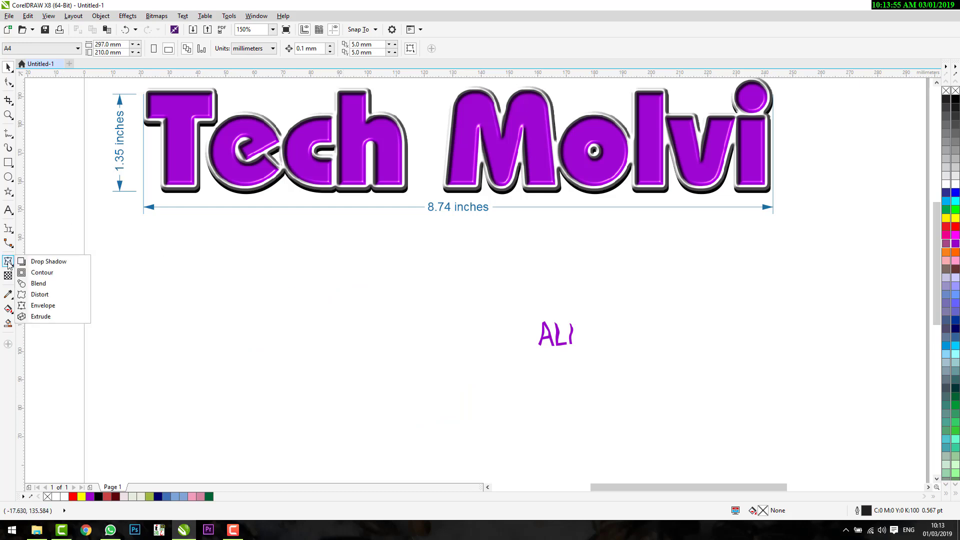
left_click(40, 316)
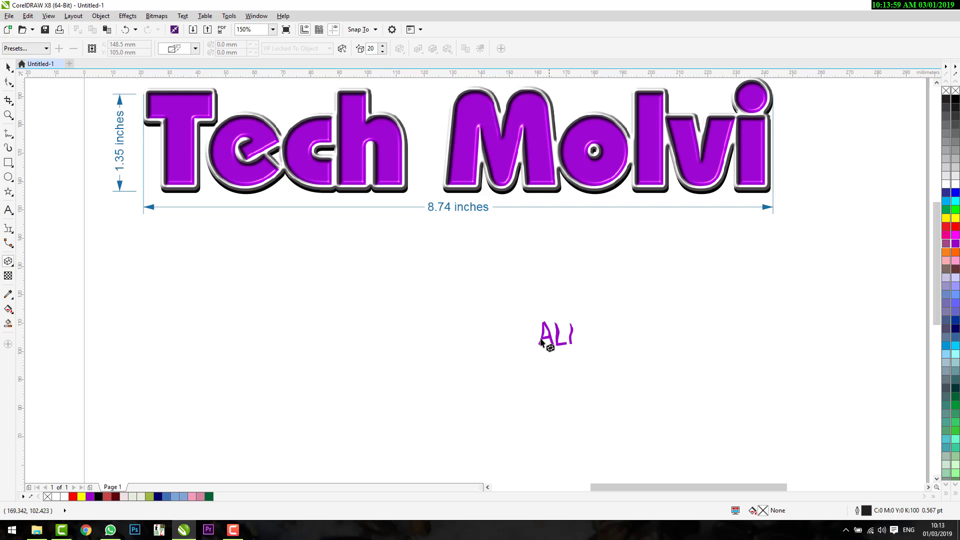
scroll(545, 340, "up", 2)
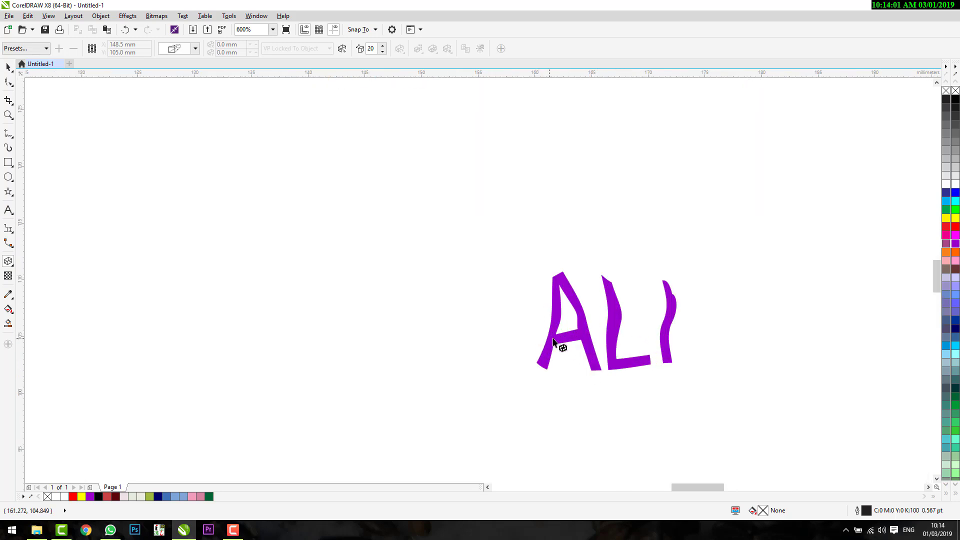
left_click_drag(570, 343, 490, 348)
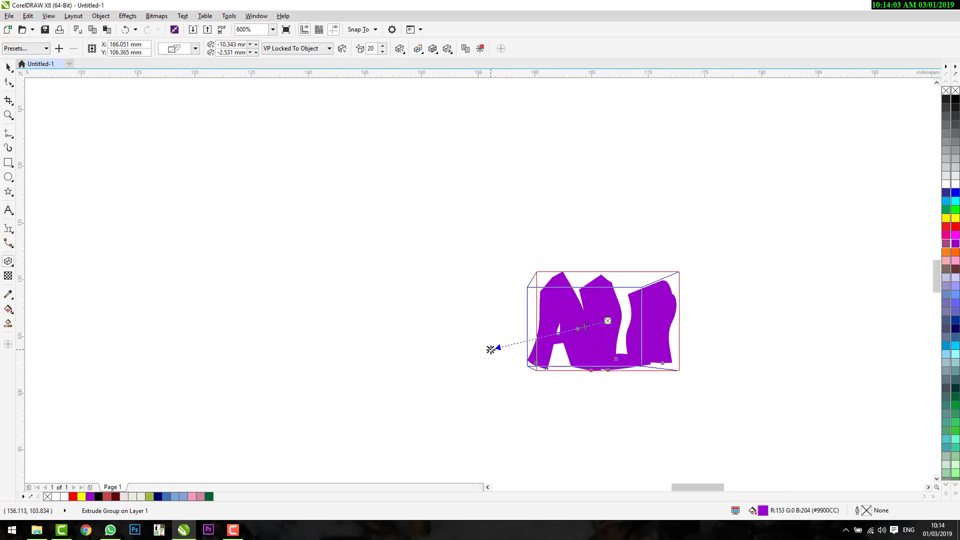
Step: Give the extruded name a yellow 4.0 pt outline with round corners and caps, overprinted, behind the fill and scaled with the object
right_click(956, 218)
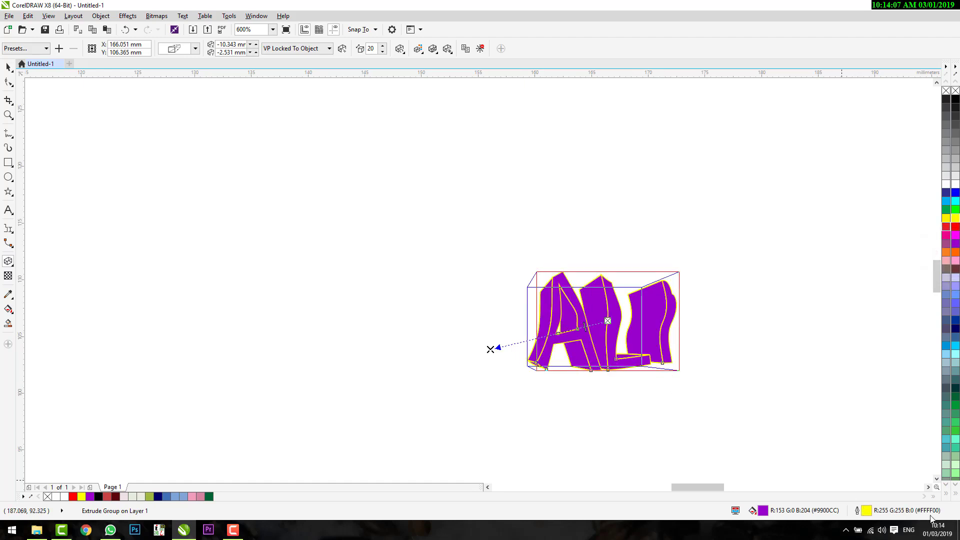
double_click(917, 510)
left_click(415, 198)
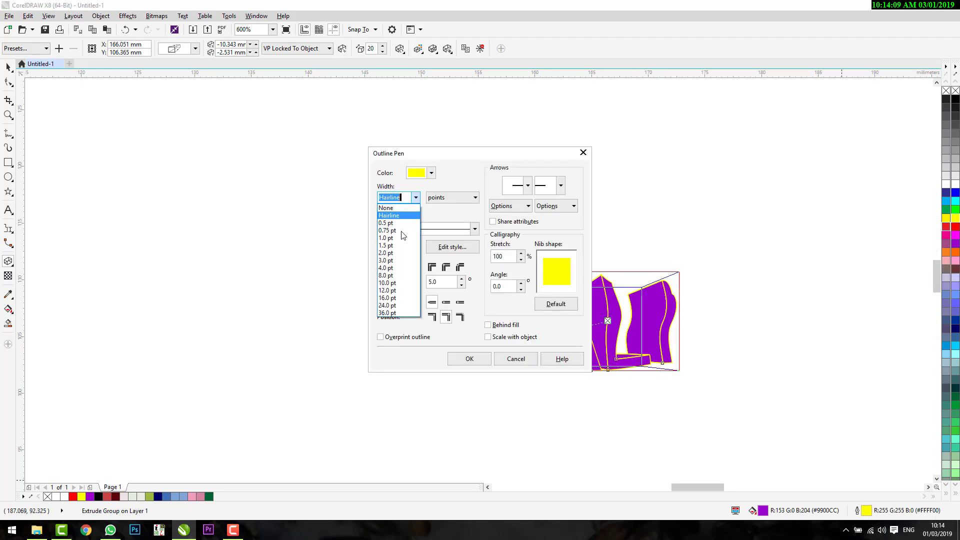
left_click(397, 267)
left_click(446, 266)
left_click(445, 301)
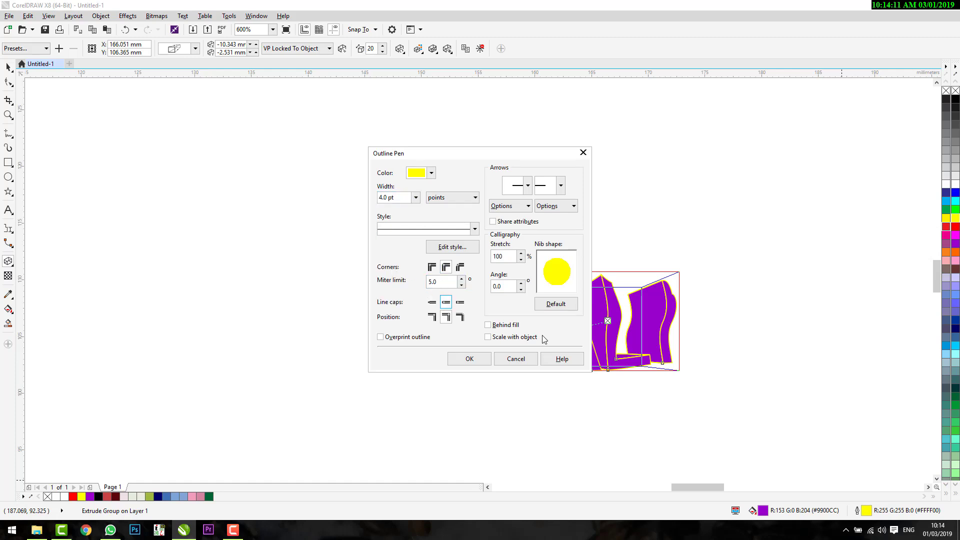
left_click(503, 326)
left_click(494, 337)
left_click(470, 358)
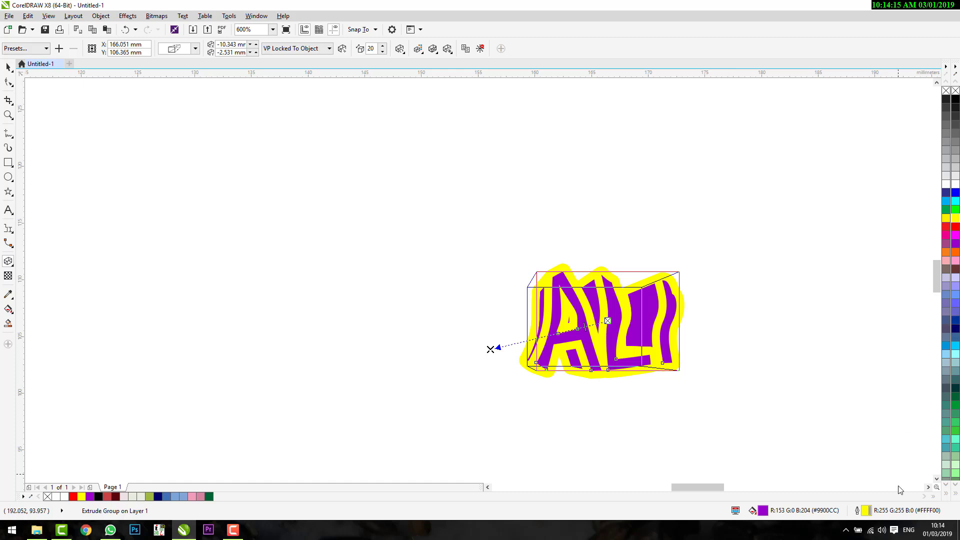
Step: Reduce the yellow outline of the extruded name to a thinner preset width
double_click(896, 511)
left_click(416, 197)
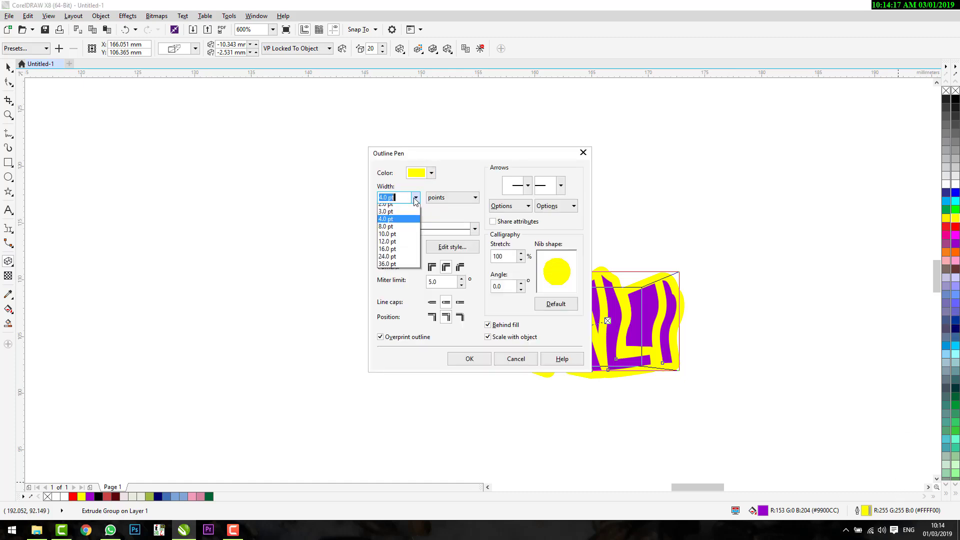
left_click(388, 239)
left_click(469, 359)
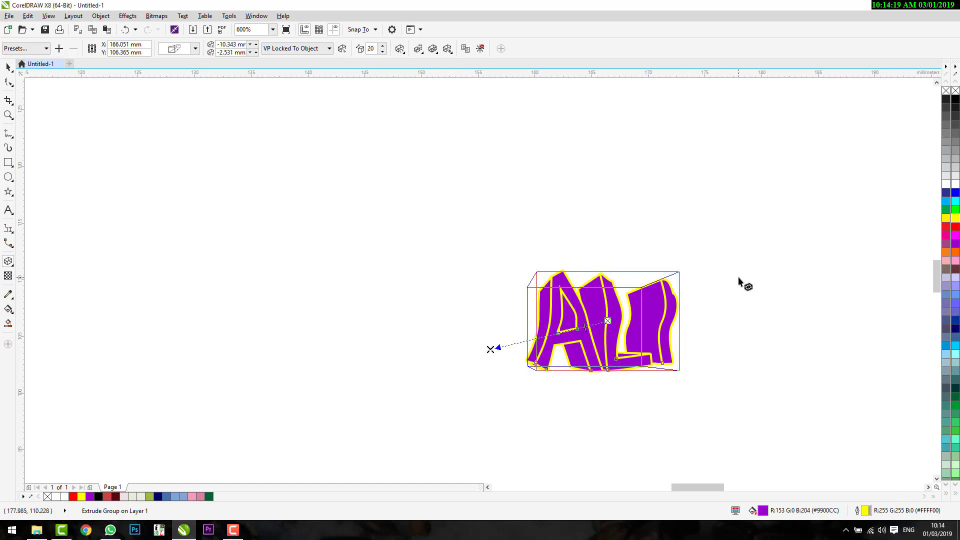
Step: Redirect the name's extrusion toward the upper right, ending with the vanishing point at about 5.2 mm, 6.7 mm
left_click(741, 280)
left_click(584, 357)
left_click_drag(492, 349, 693, 248)
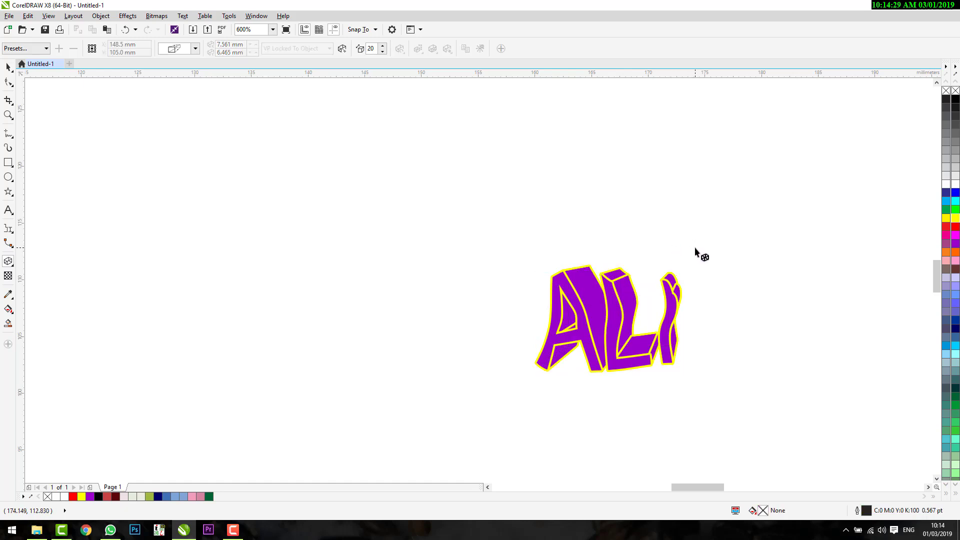
left_click_drag(694, 248, 667, 246)
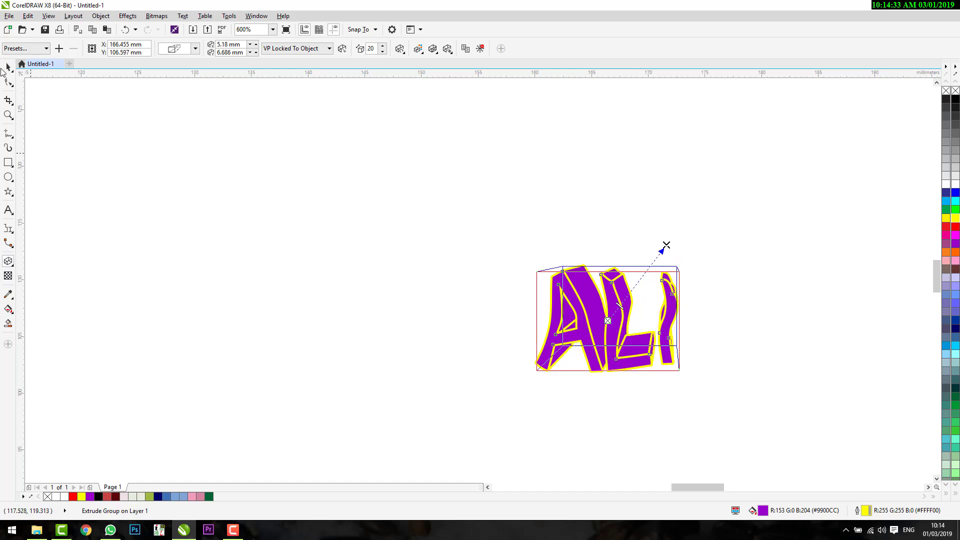
Step: Delete the extruded name from the page
left_click(8, 67)
scroll(561, 242, "down", 5)
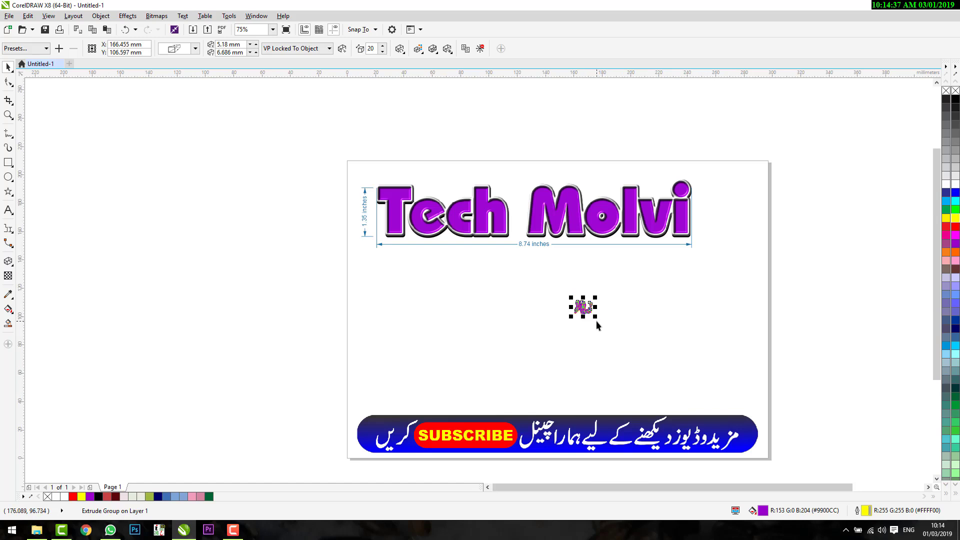
key("Delete")
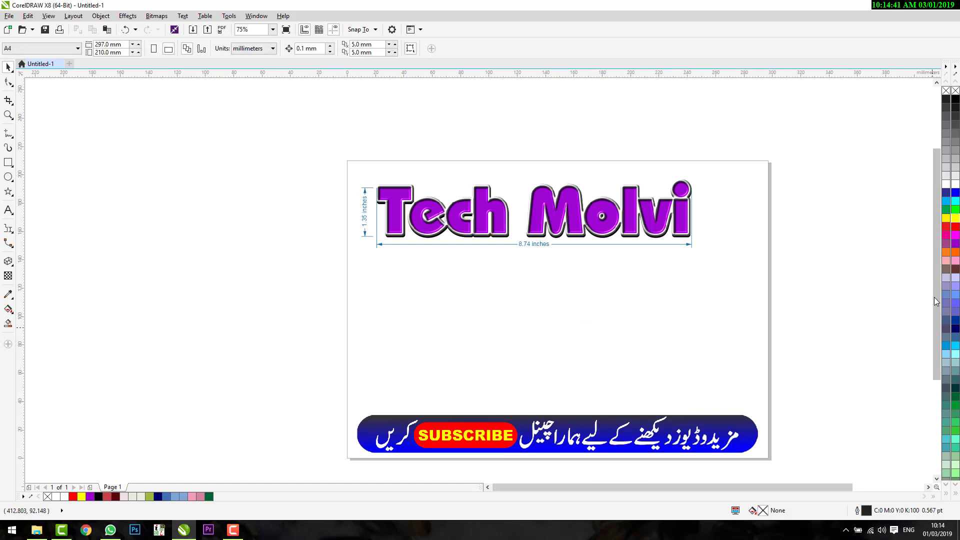
Step: Delete the horizontal and vertical dimension lines around the Tech Molvi title
left_click_drag(936, 302, 934, 333)
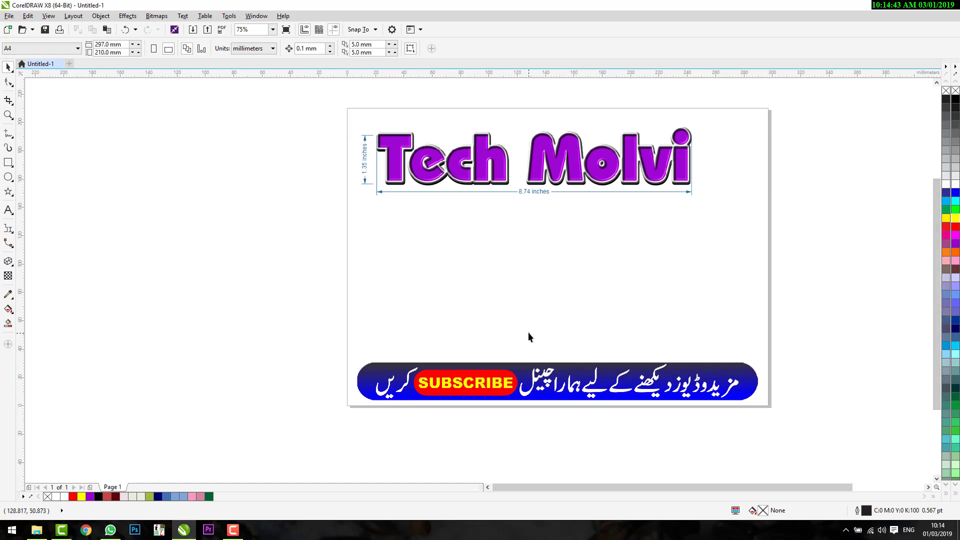
left_click(548, 193)
key("Delete")
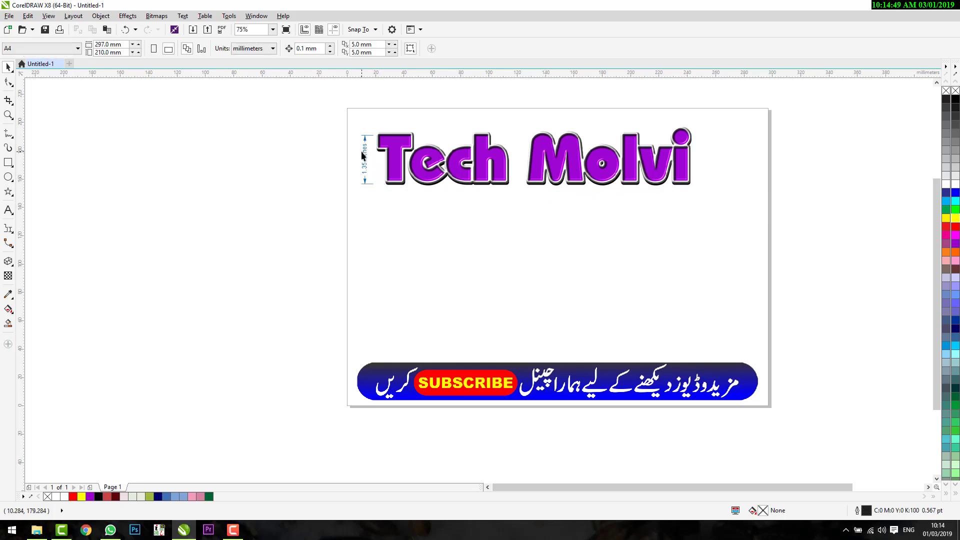
left_click(364, 156)
key("Delete")
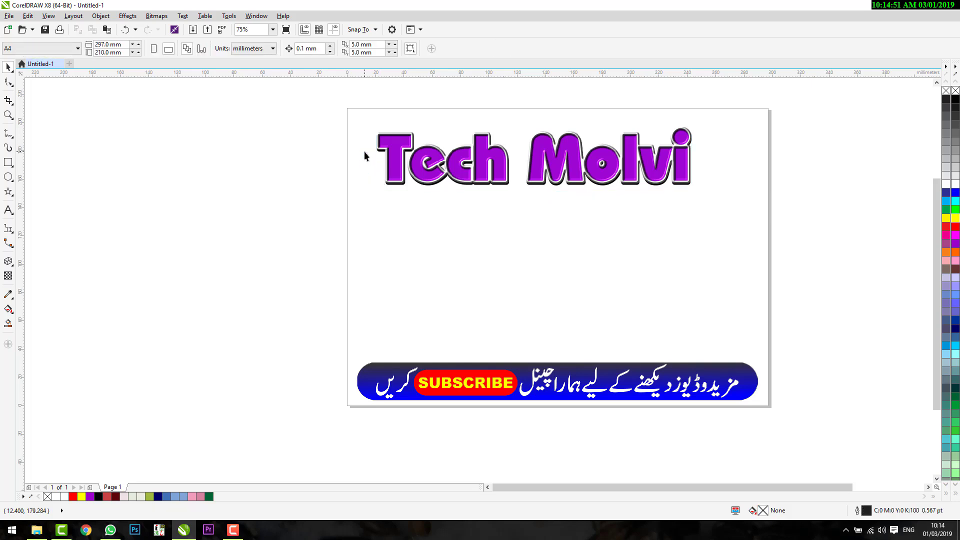